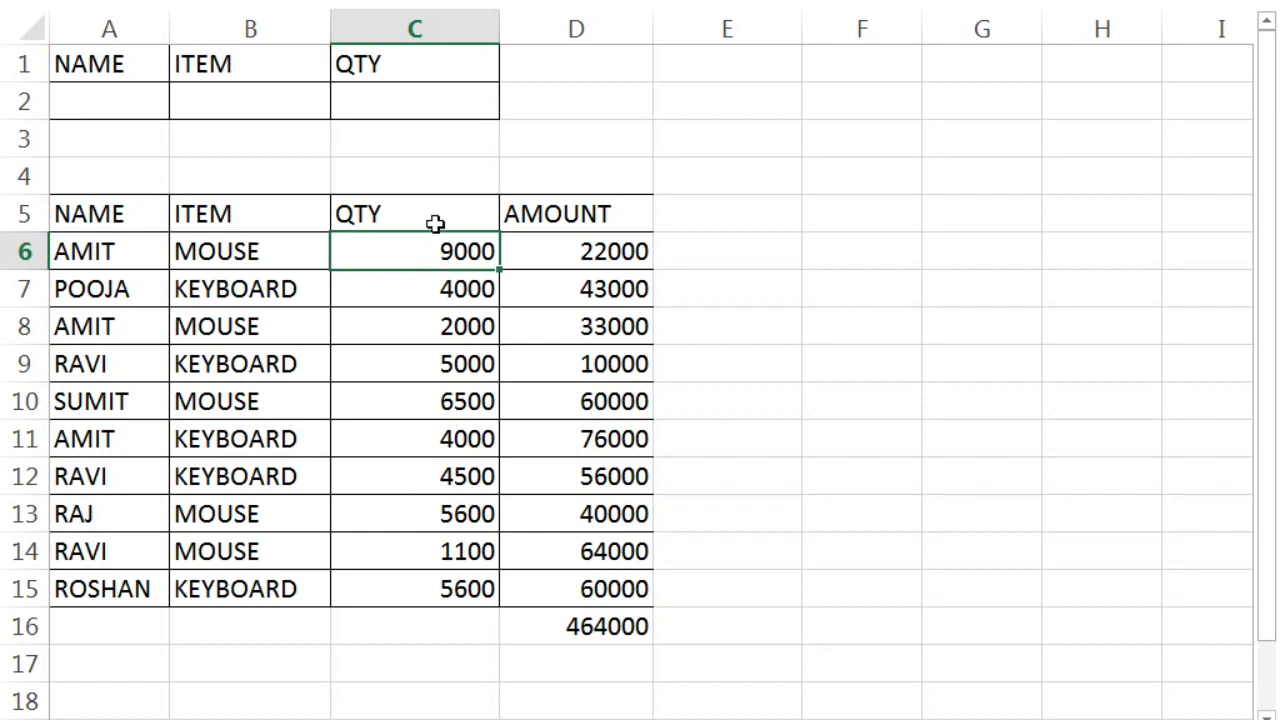
click(430, 146)
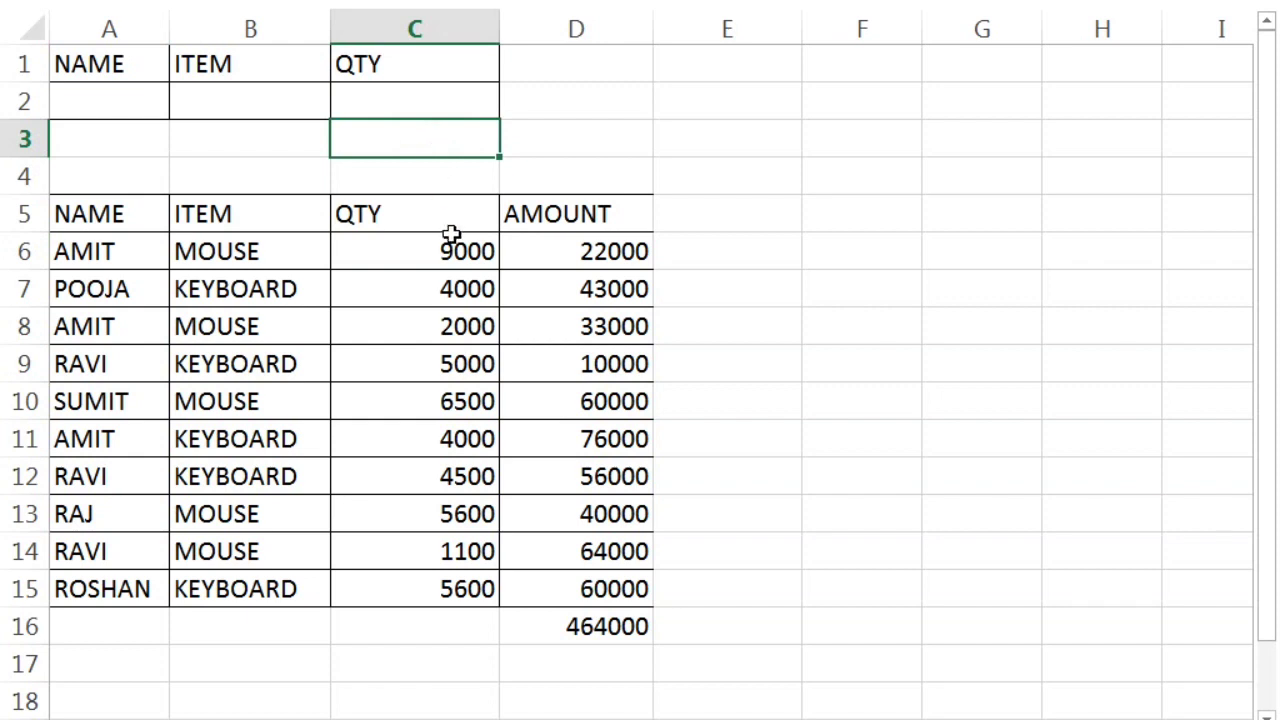
click(373, 565)
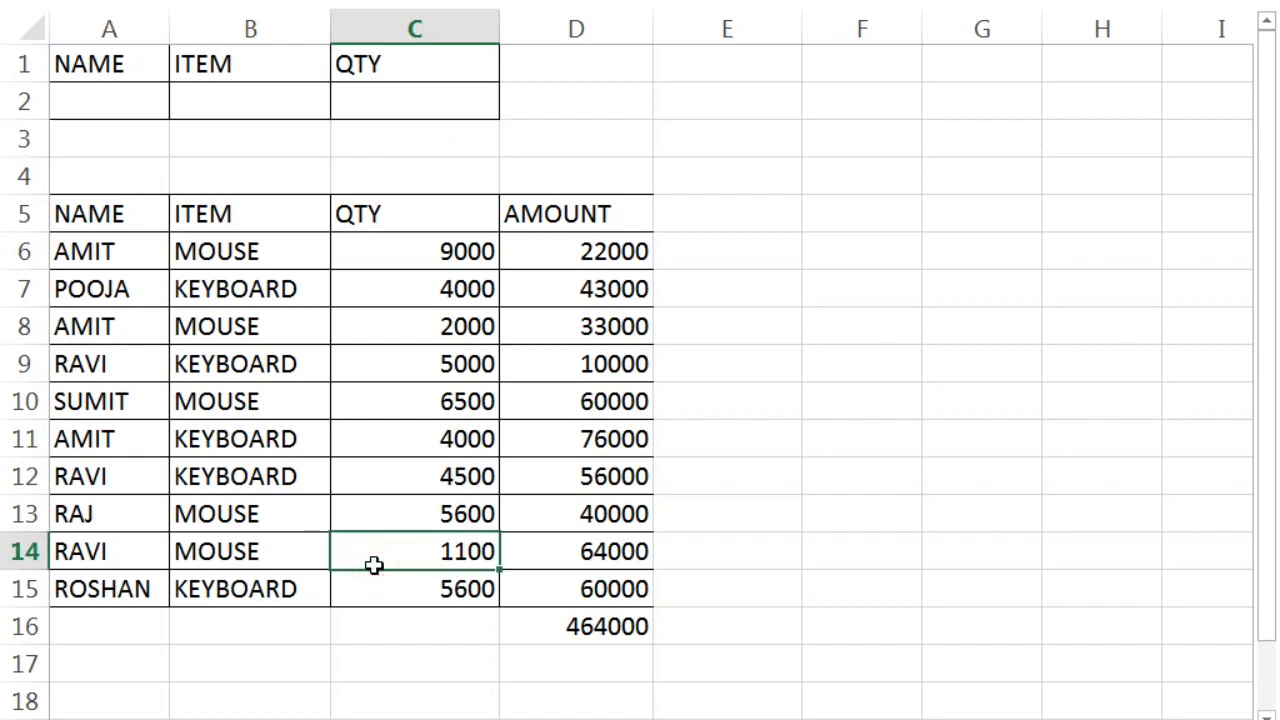
click(592, 622)
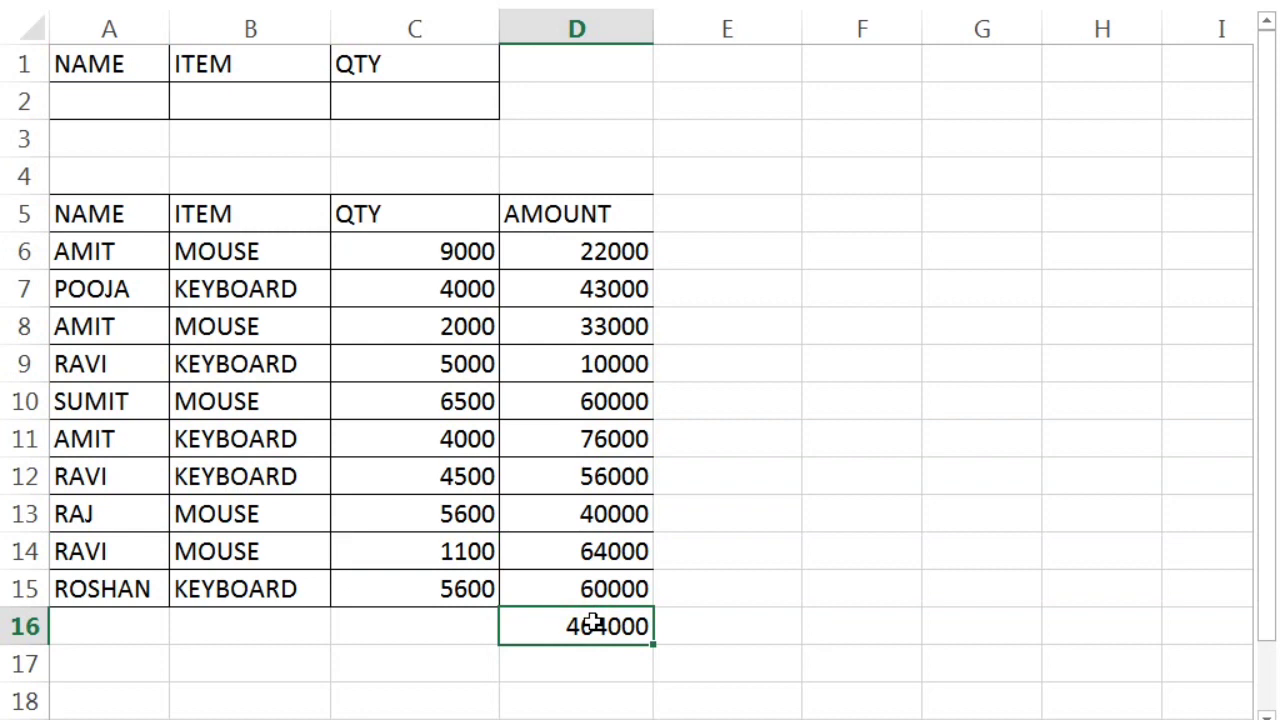
click(417, 634)
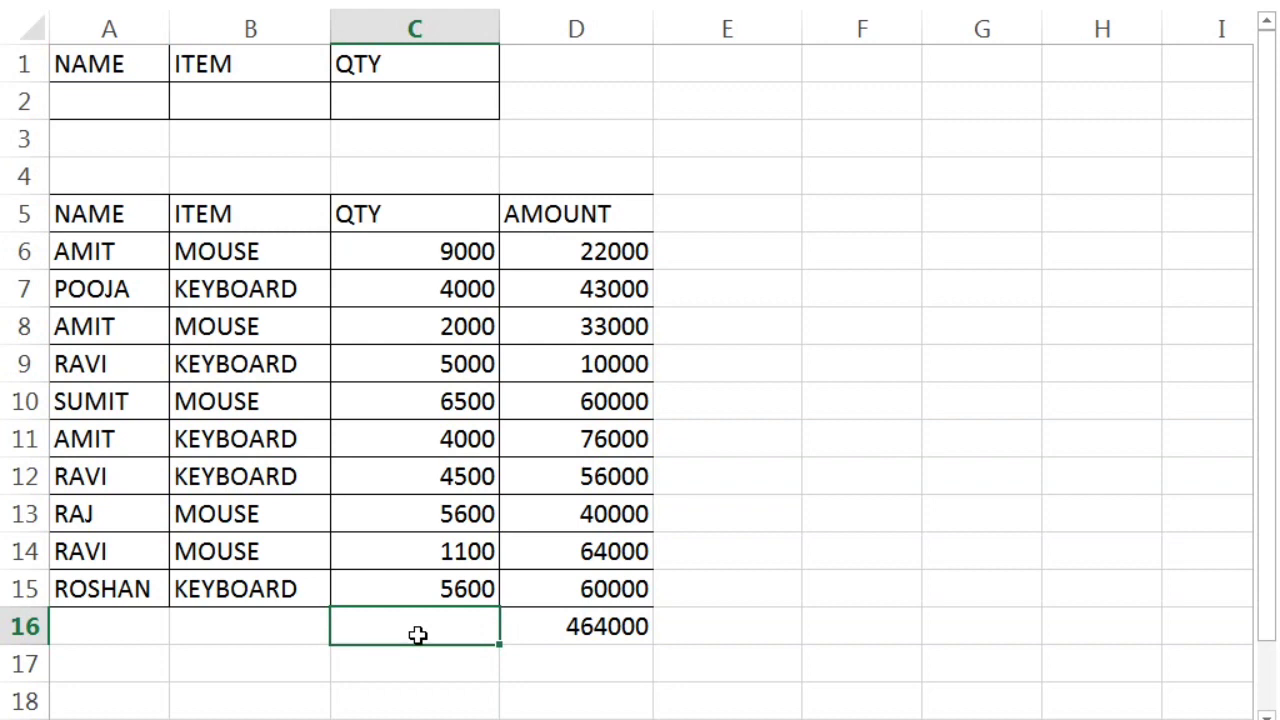
click(382, 180)
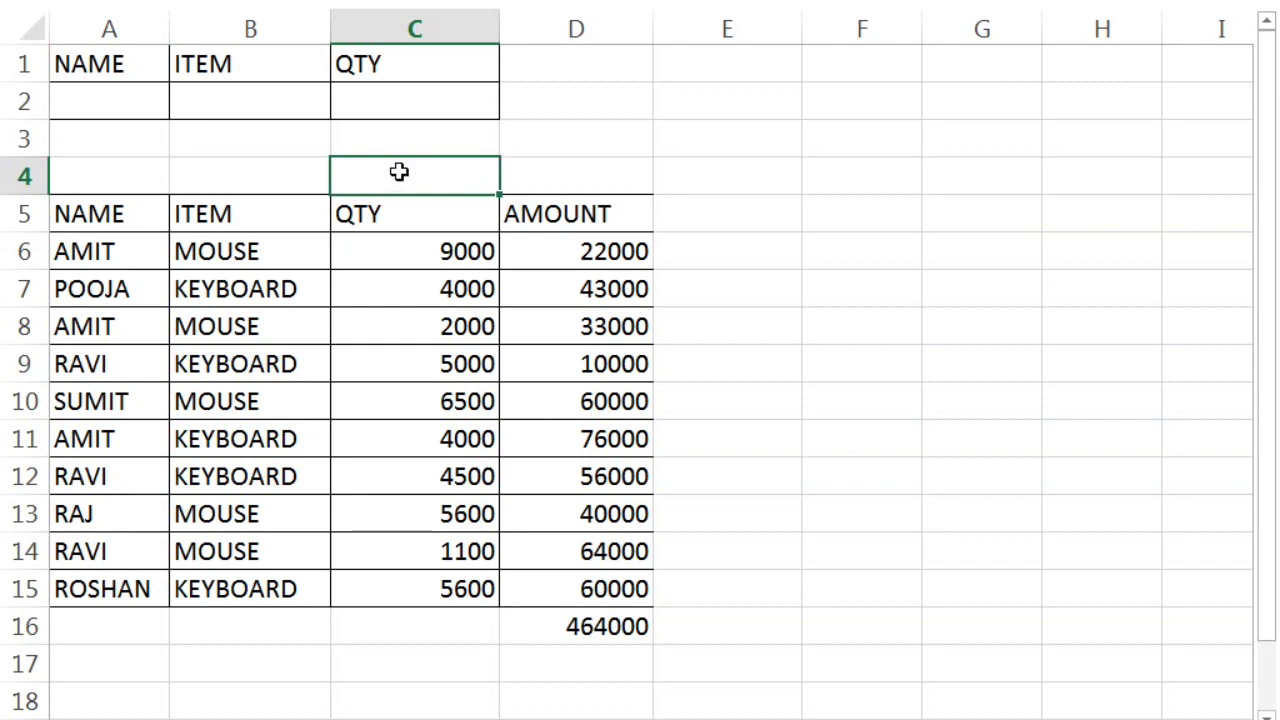
click(530, 192)
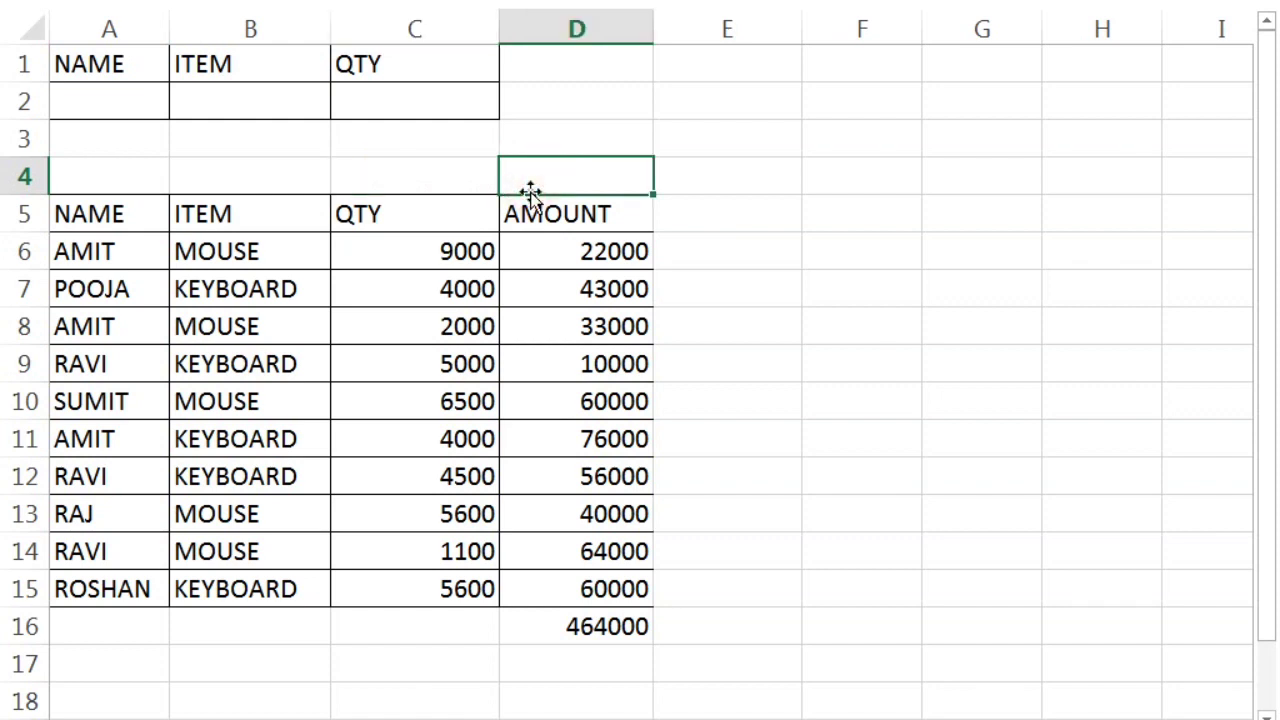
click(306, 182)
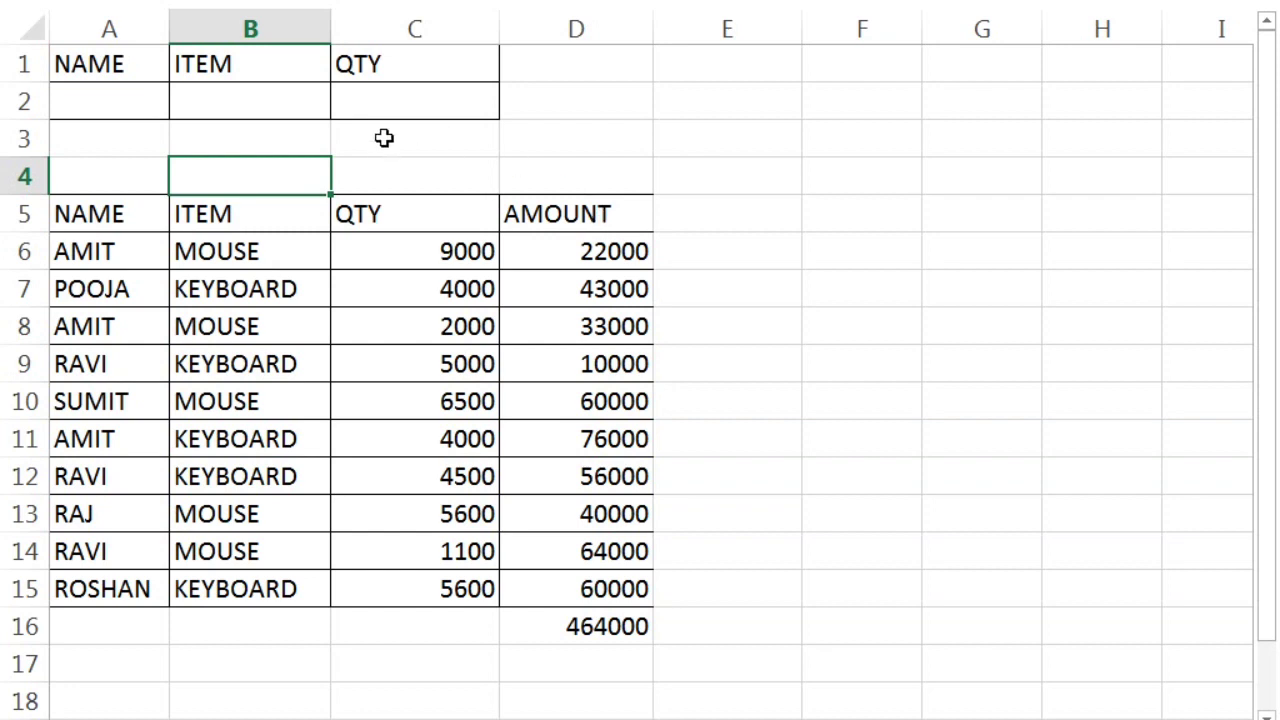
click(384, 178)
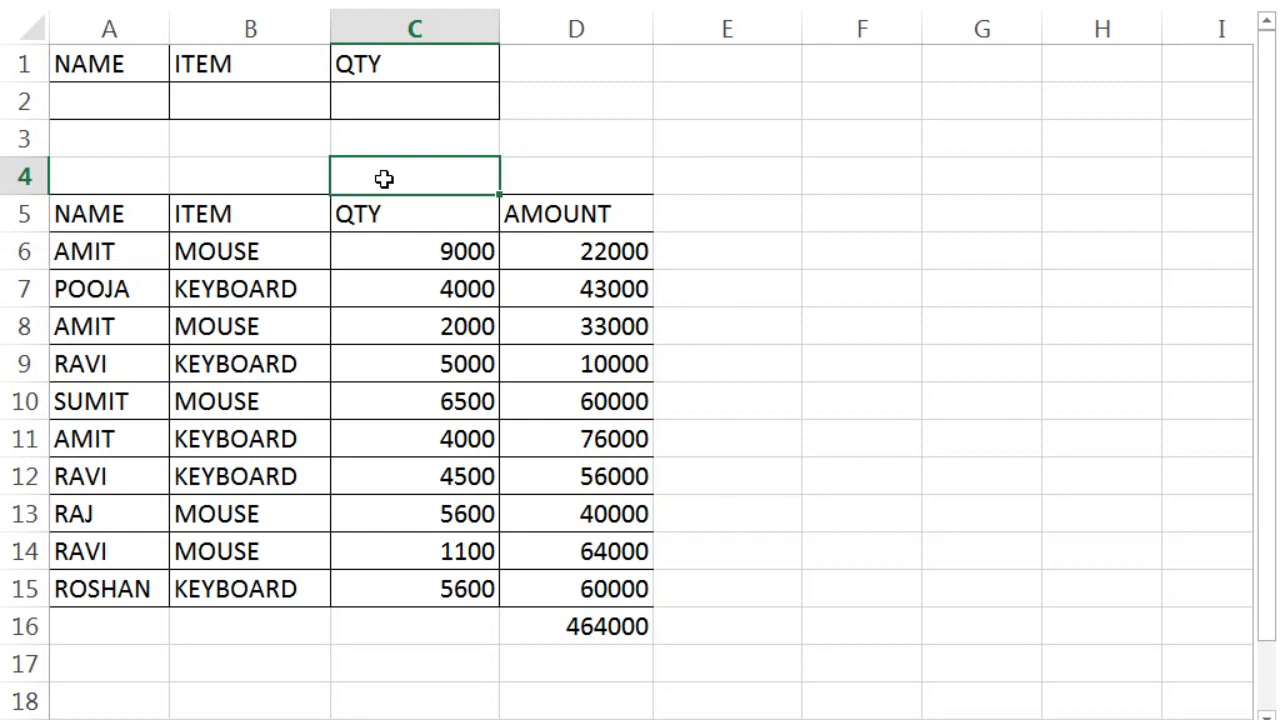
Start a DSUM formula in C2 under the QTY heading, using the whole data table A5:D15 as its database.
click(401, 106)
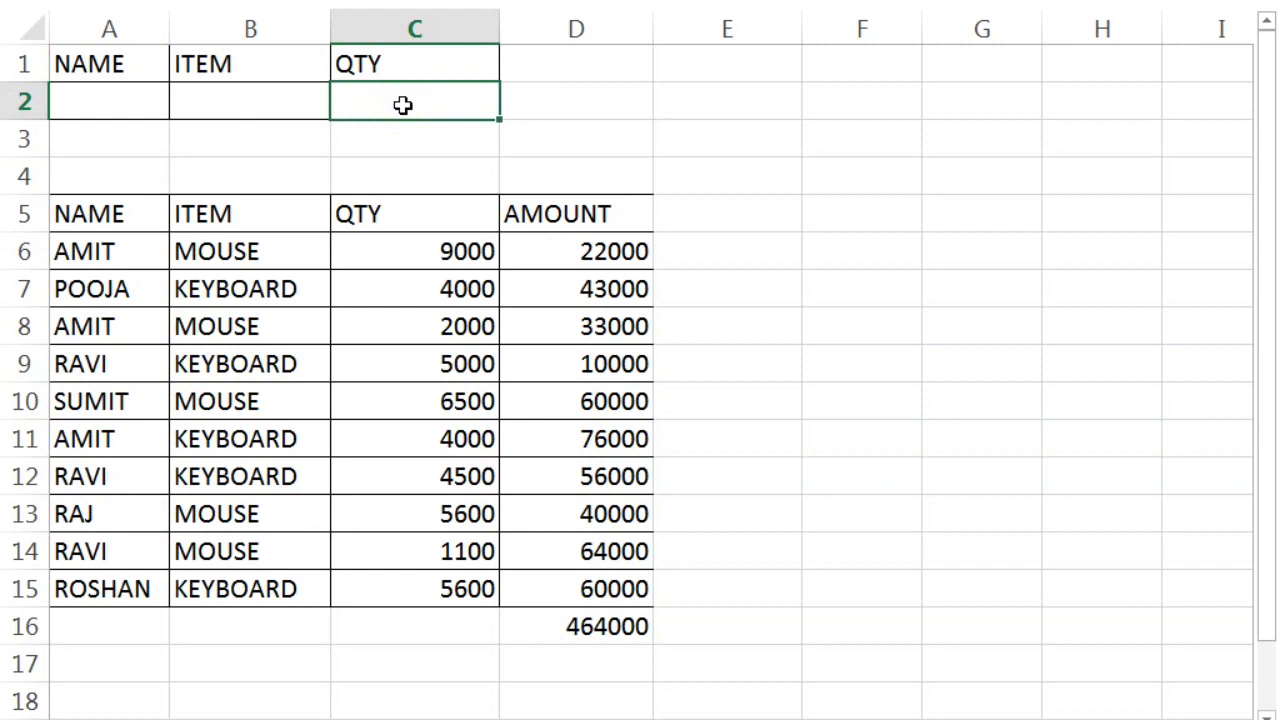
text(=DSUM)
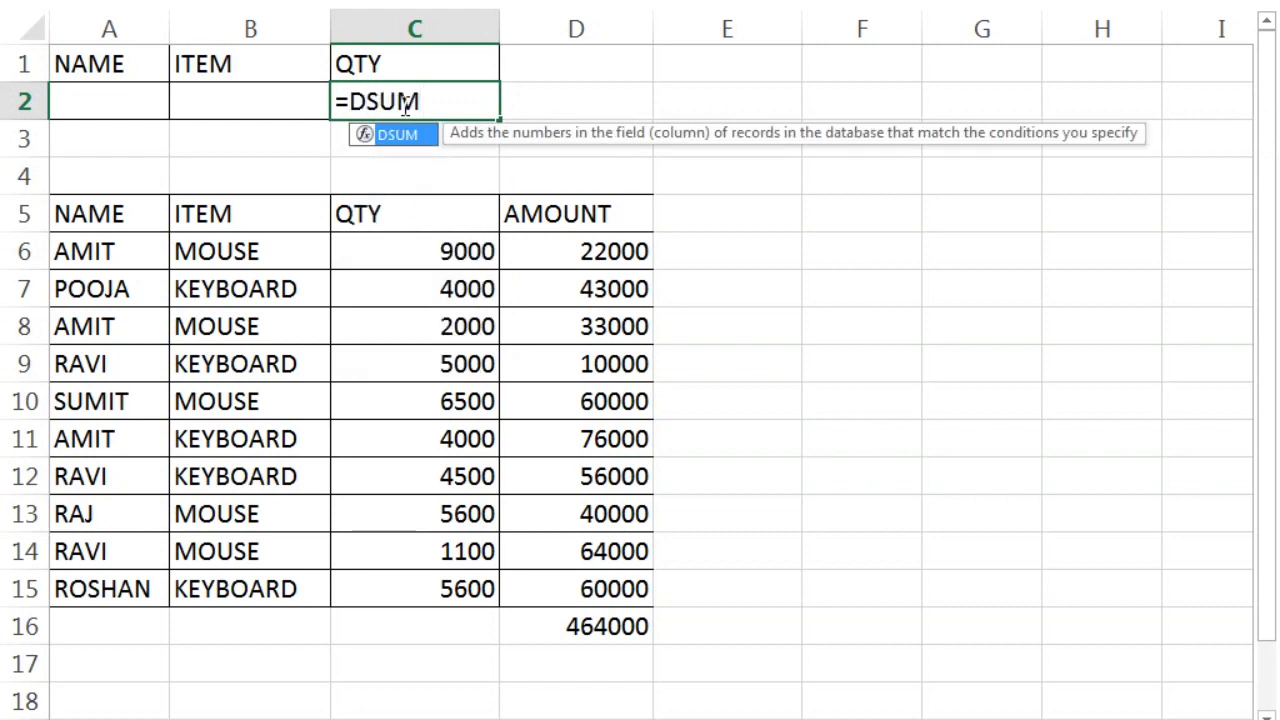
text(()
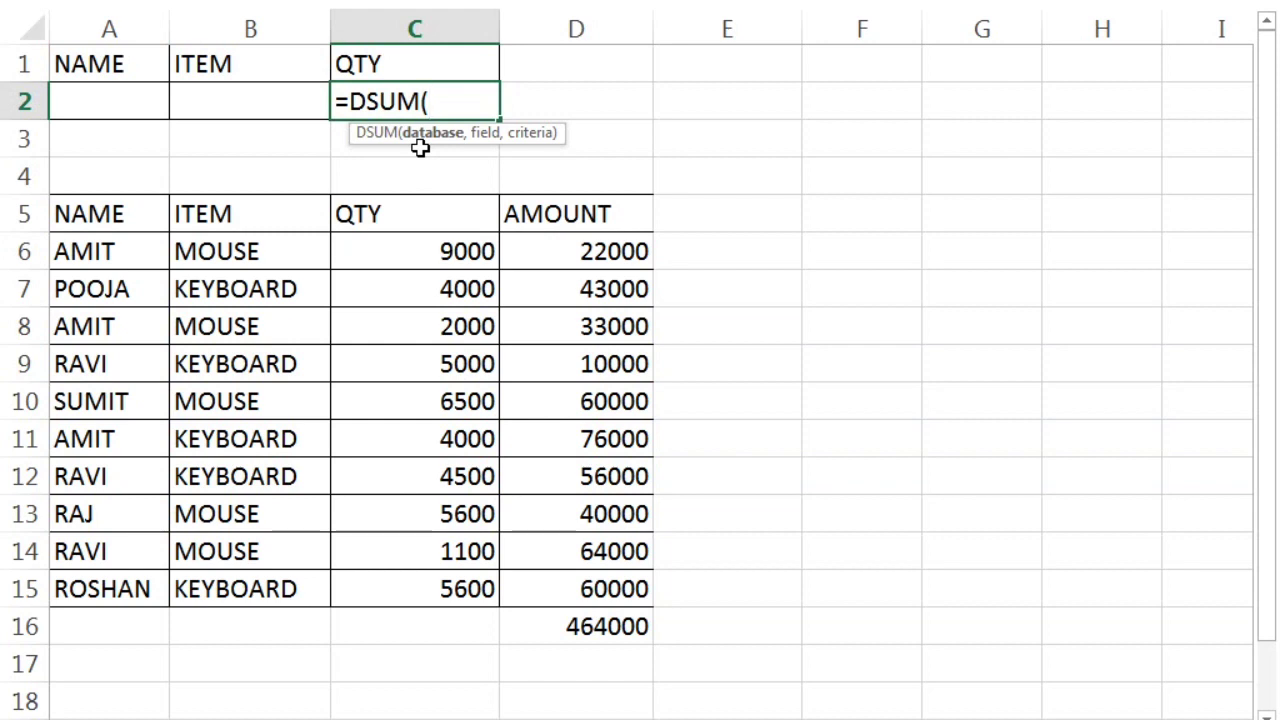
click(108, 208)
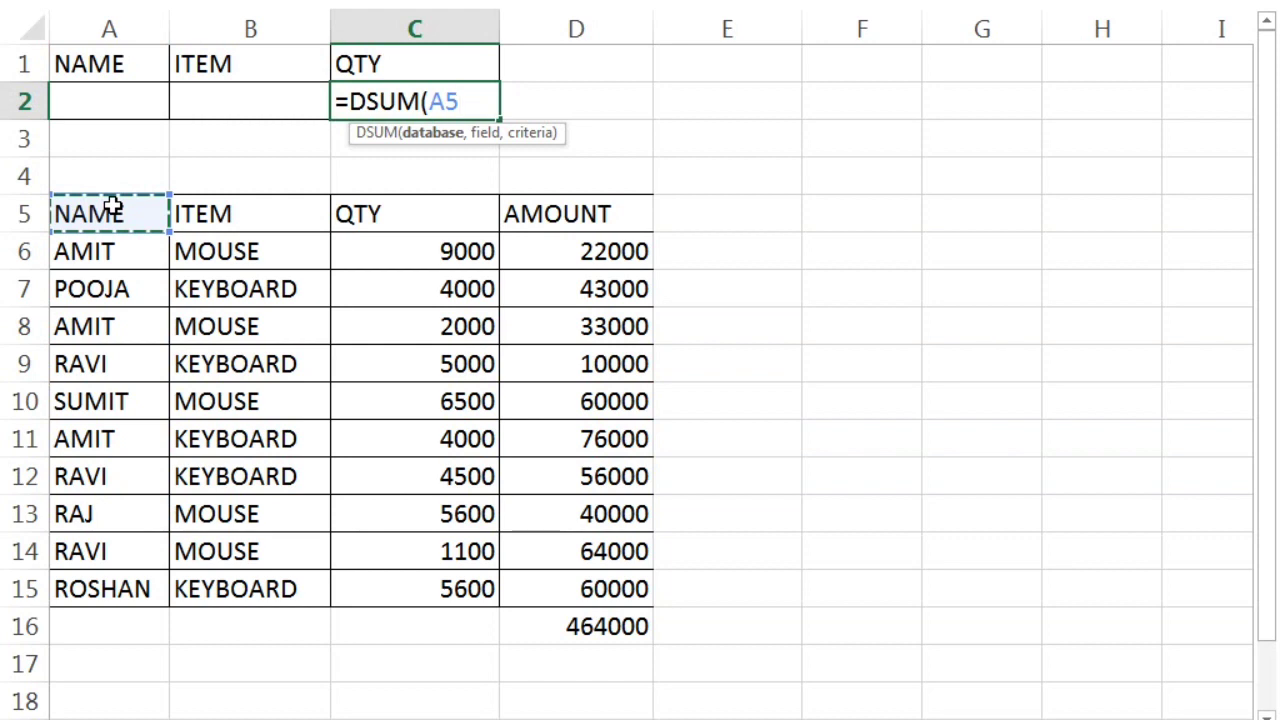
key(shift+Right)
key(shift+Right)
key(shift+Right)
key(shift+Down)
key(shift+Down)
key(shift+Down)
key(shift+Down)
key(shift+Down)
key(shift+Down)
key(shift+Down)
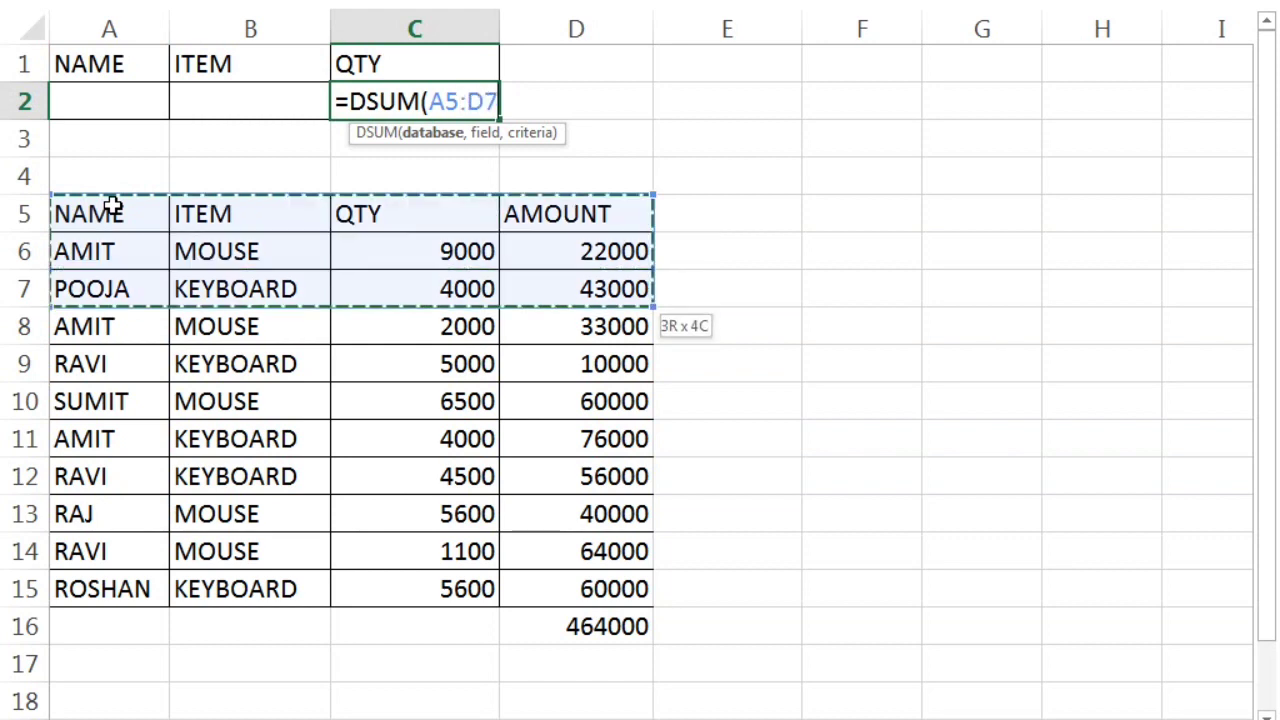
key(shift+Down)
key(shift+Down)
key(shift+Down)
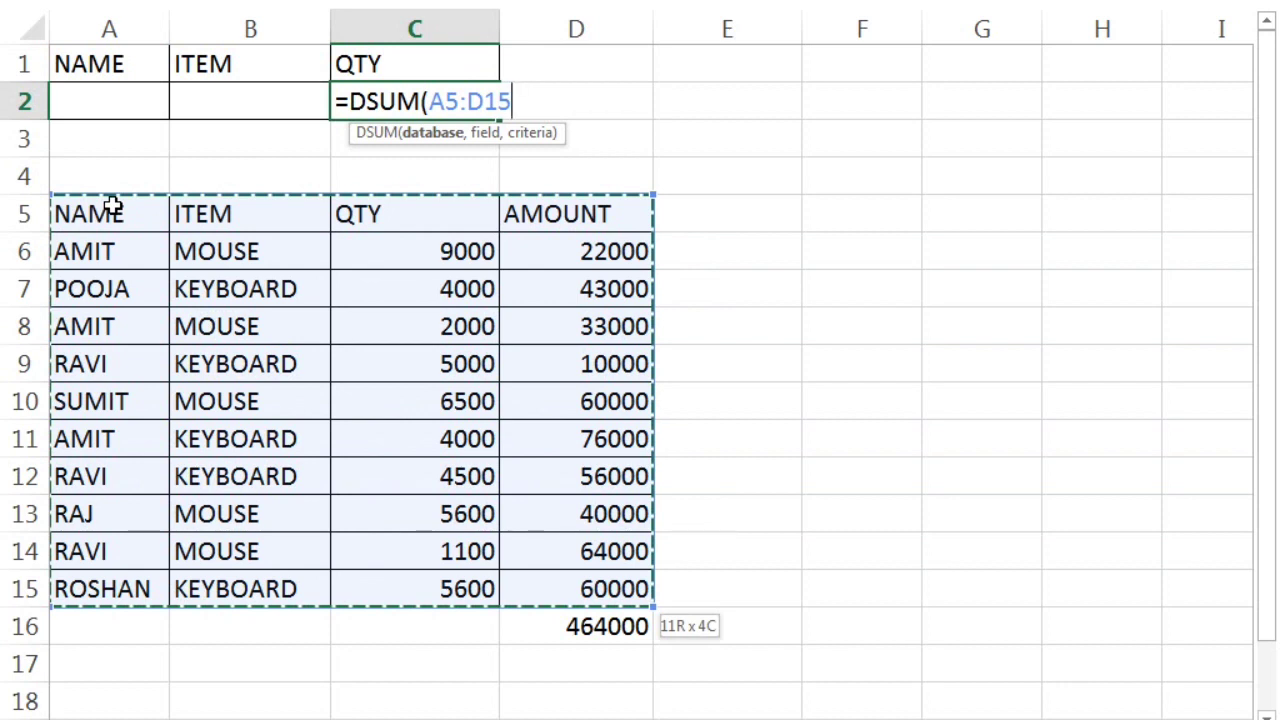
text(,)
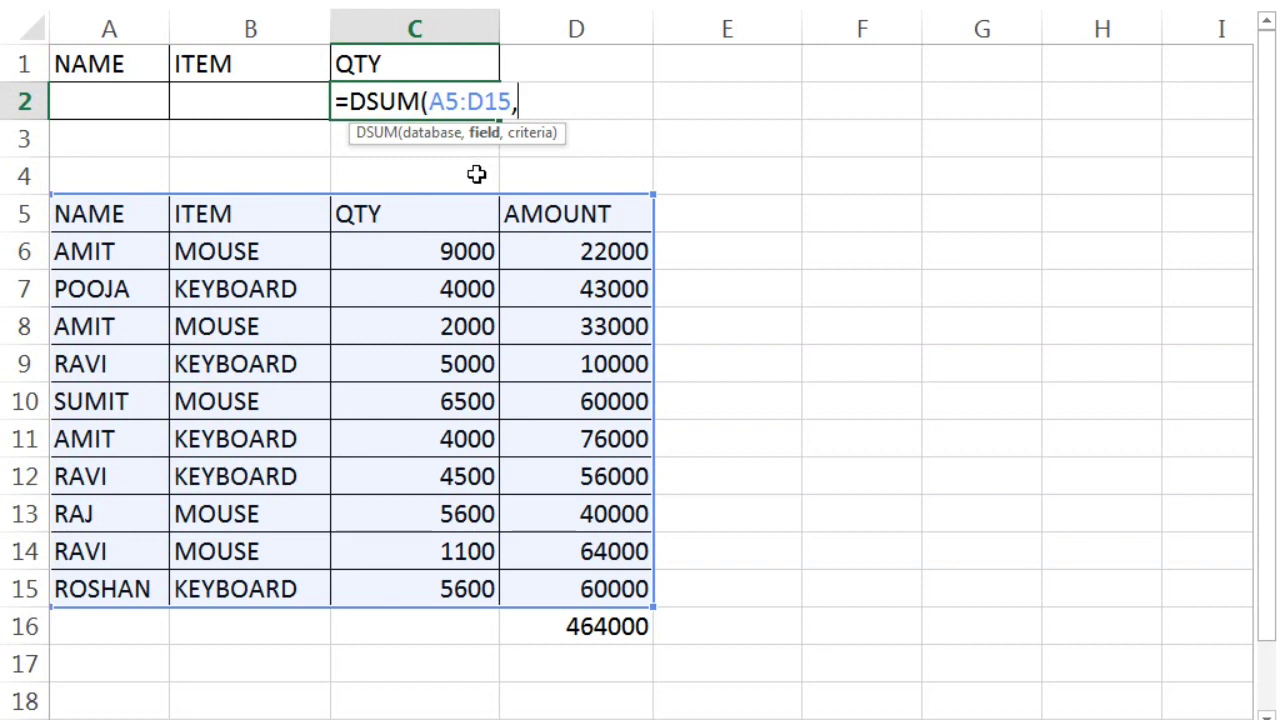
Complete the DSUM formula with the QTY header C5 as the field and A1:A2 as the criteria.
click(439, 215)
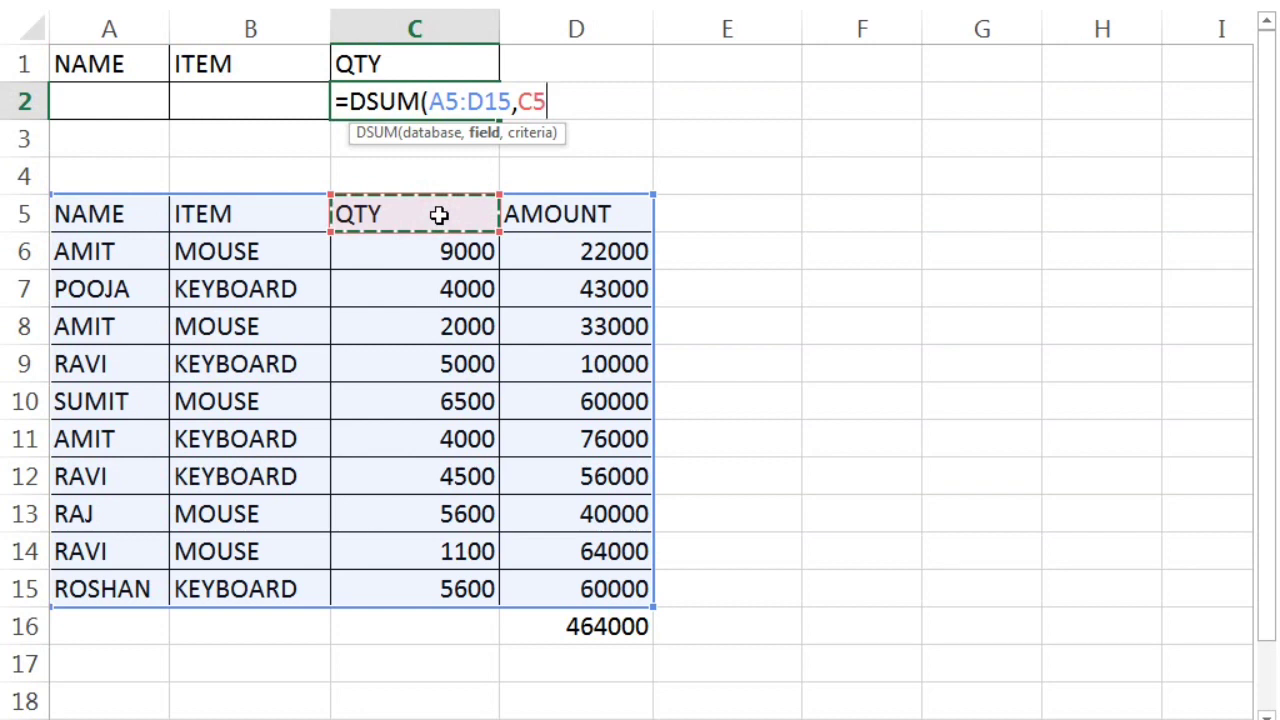
click(594, 227)
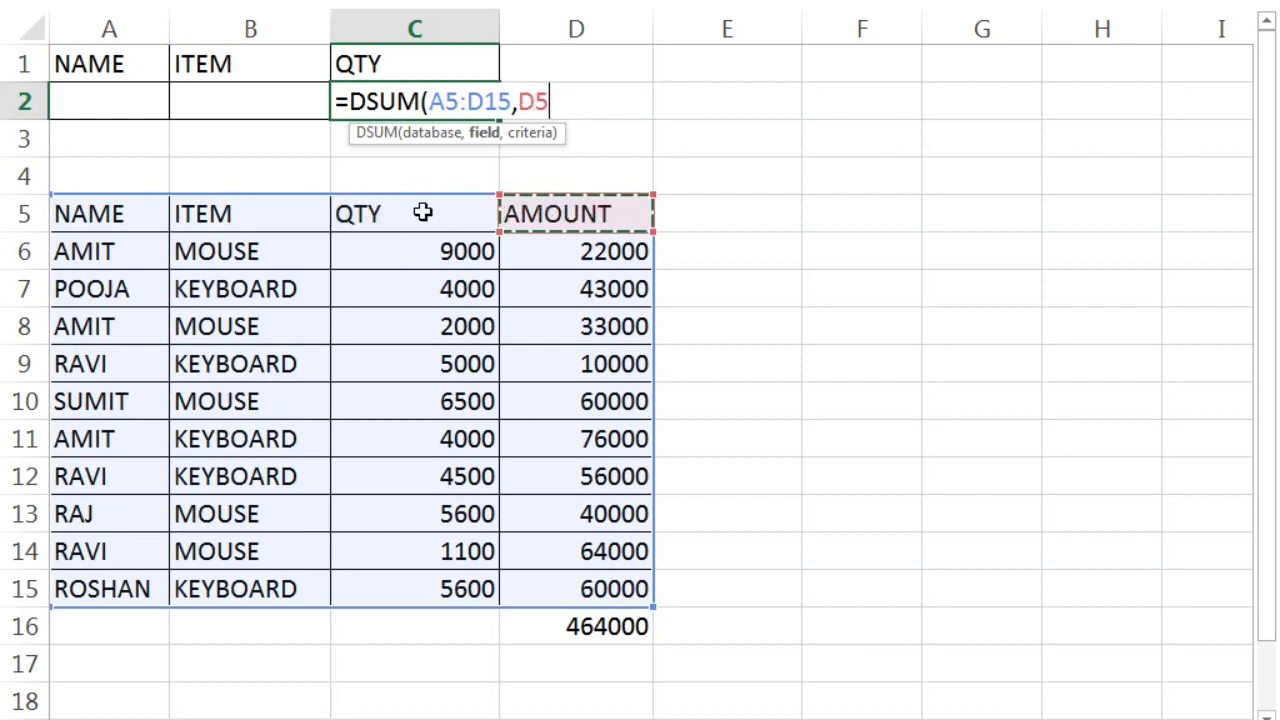
click(423, 212)
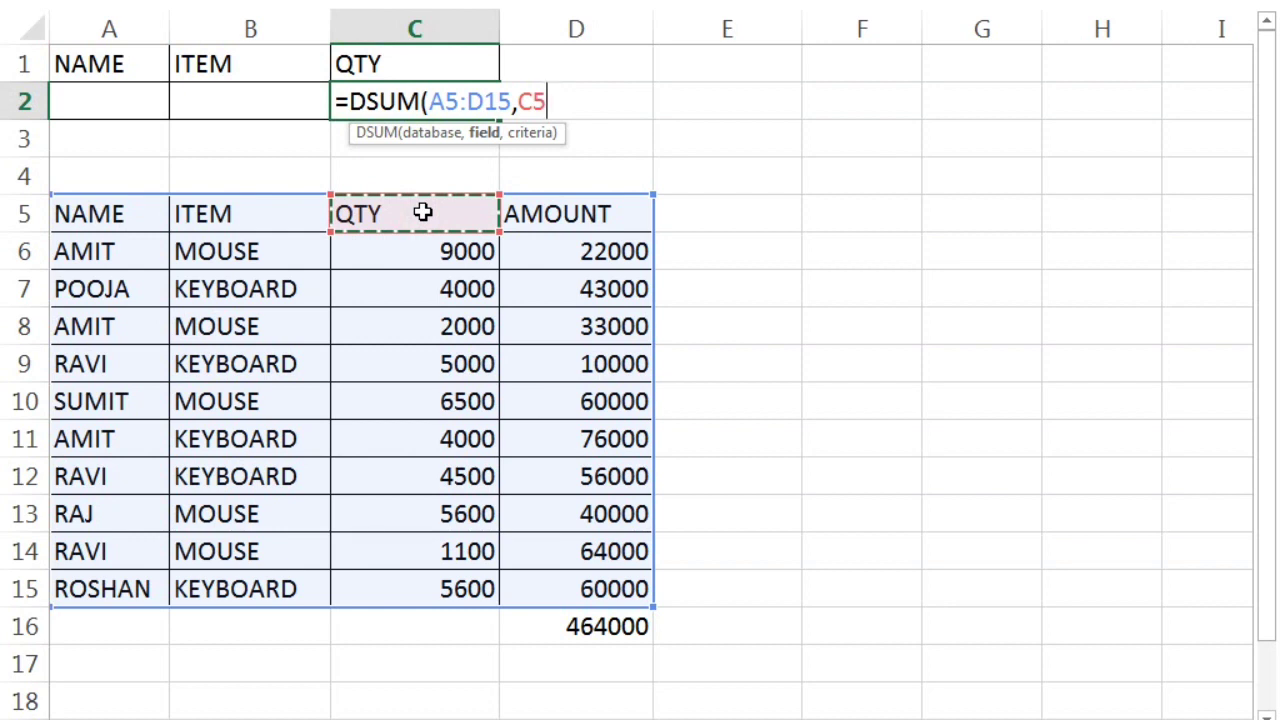
text(,)
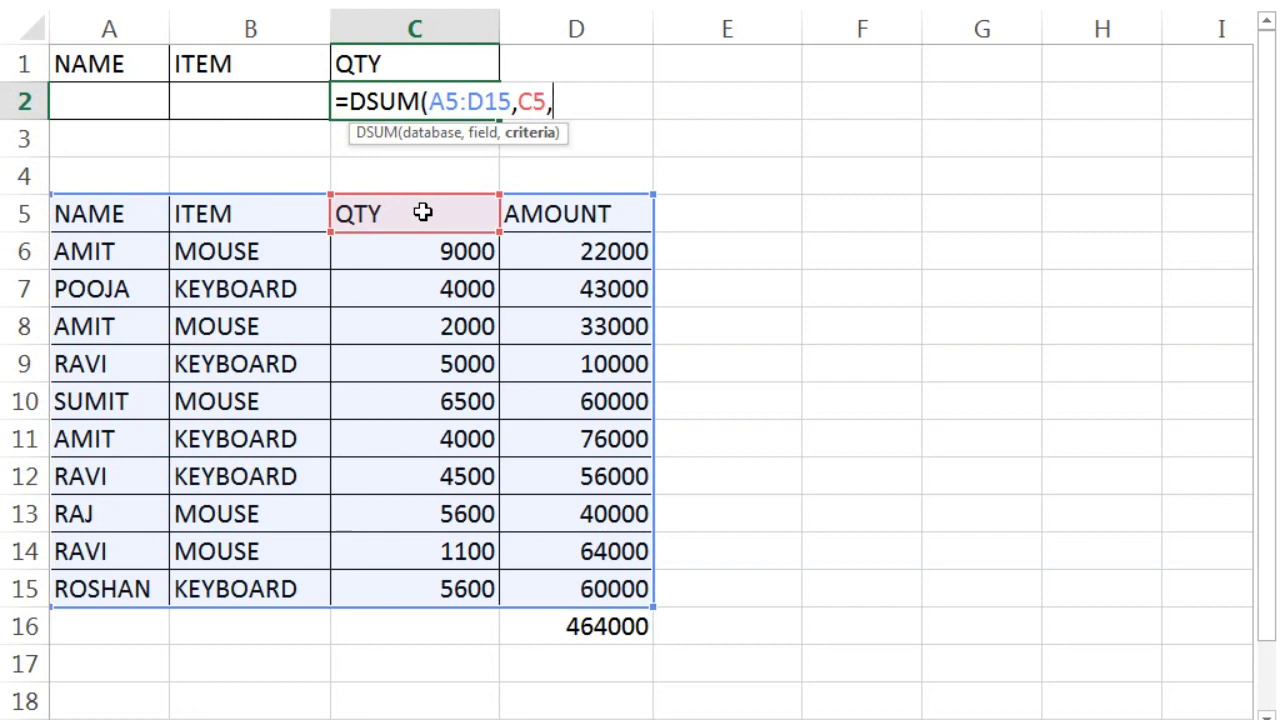
click(115, 61)
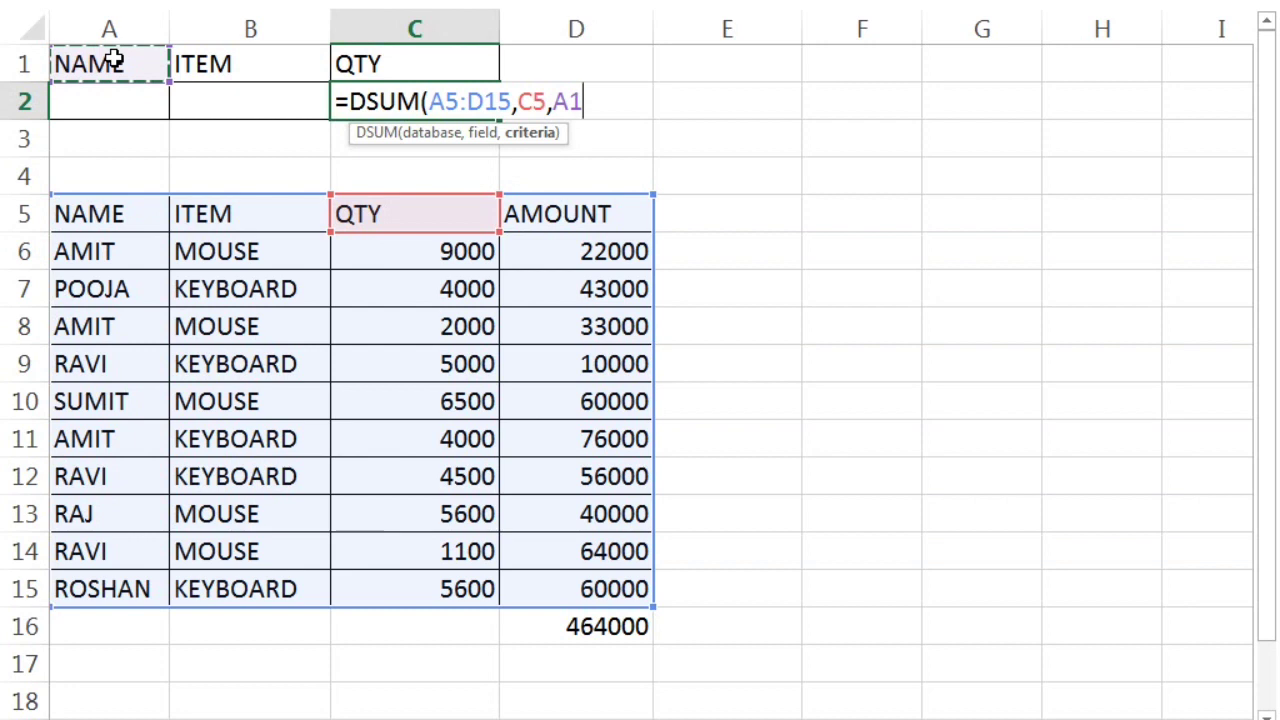
key(shift+Down)
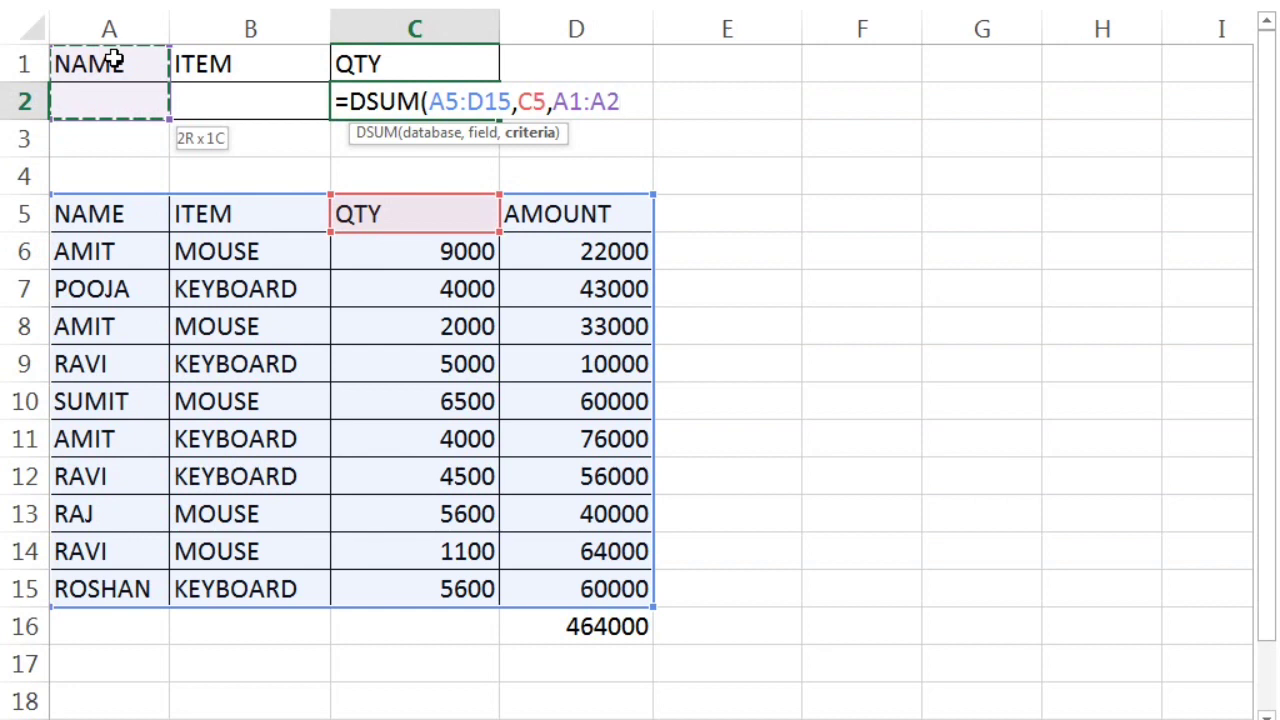
text())
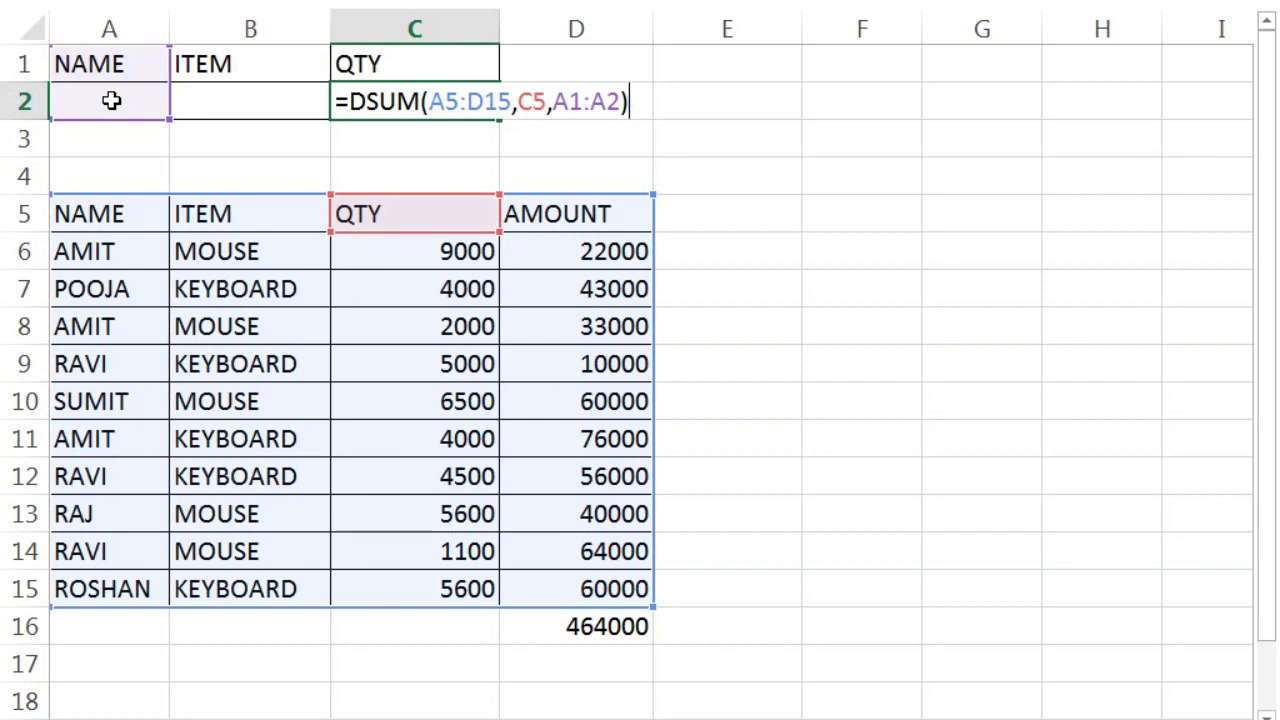
key(Return)
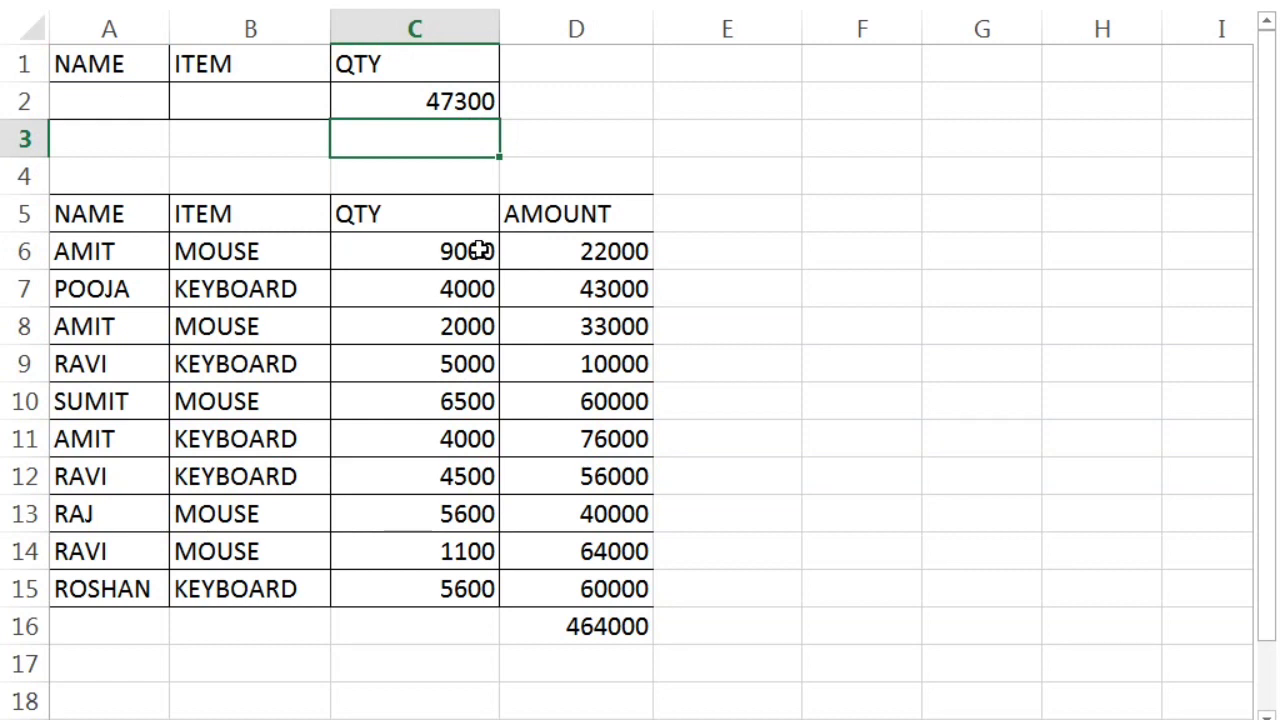
Enter the name from the table's first record as the criterion in A2.
click(118, 89)
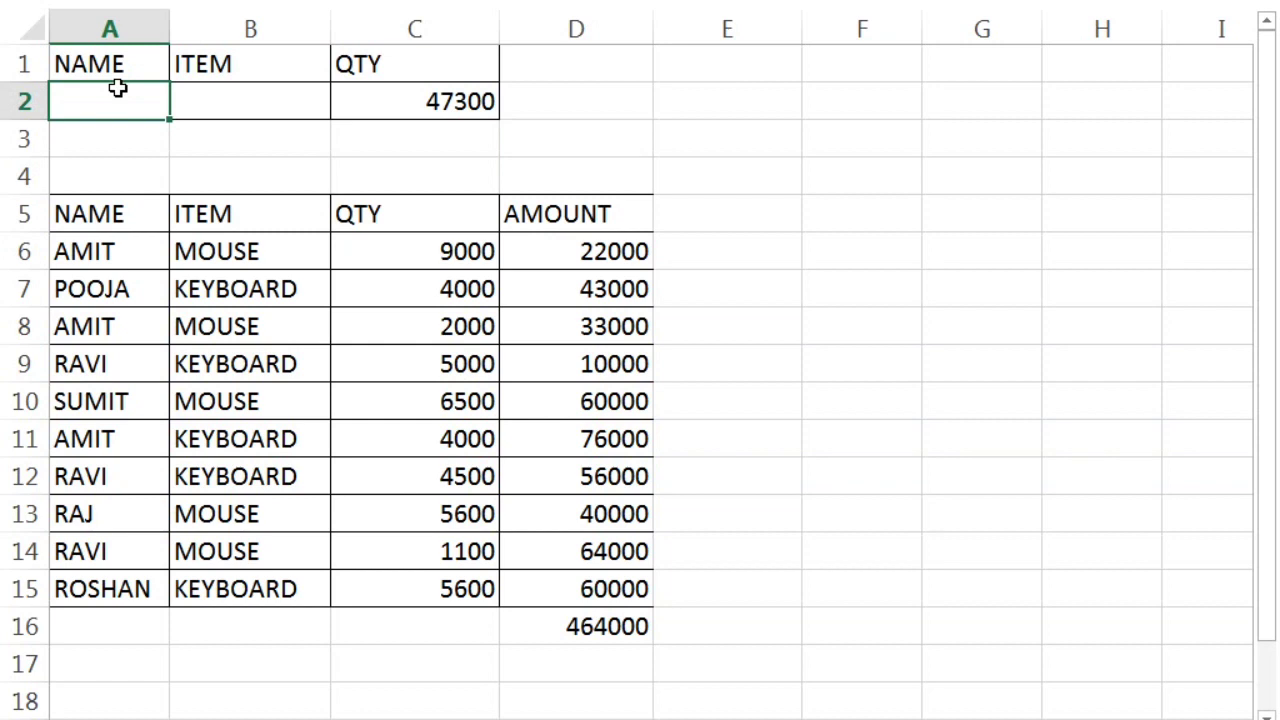
text(AMIT)
key(Return)
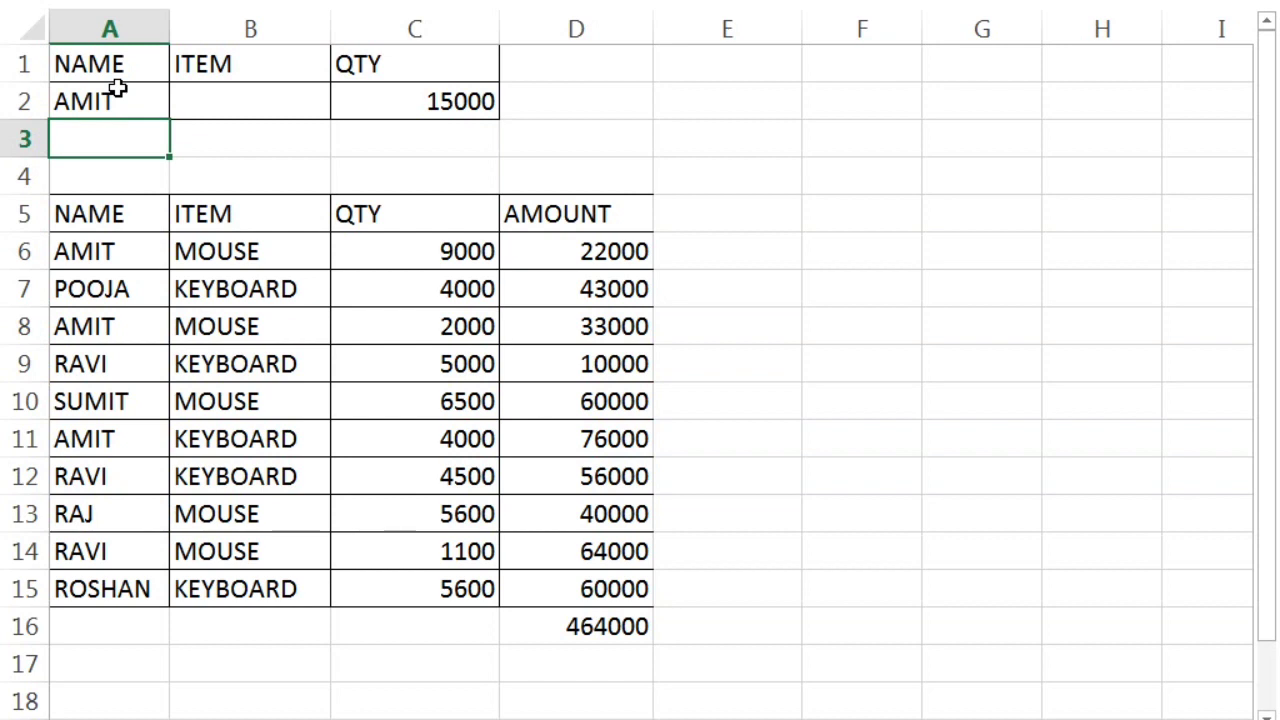
Replace the name criterion in A2 with the name from row 9.
click(117, 88)
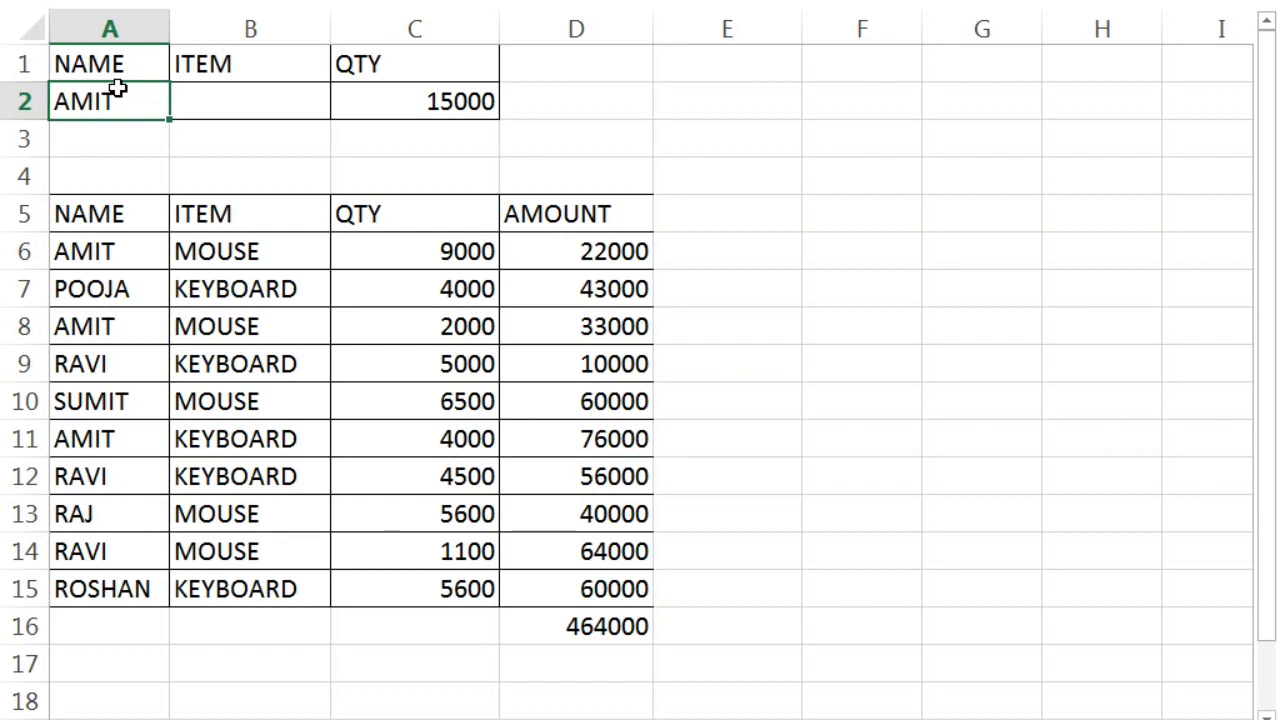
text(RAVI)
key(Return)
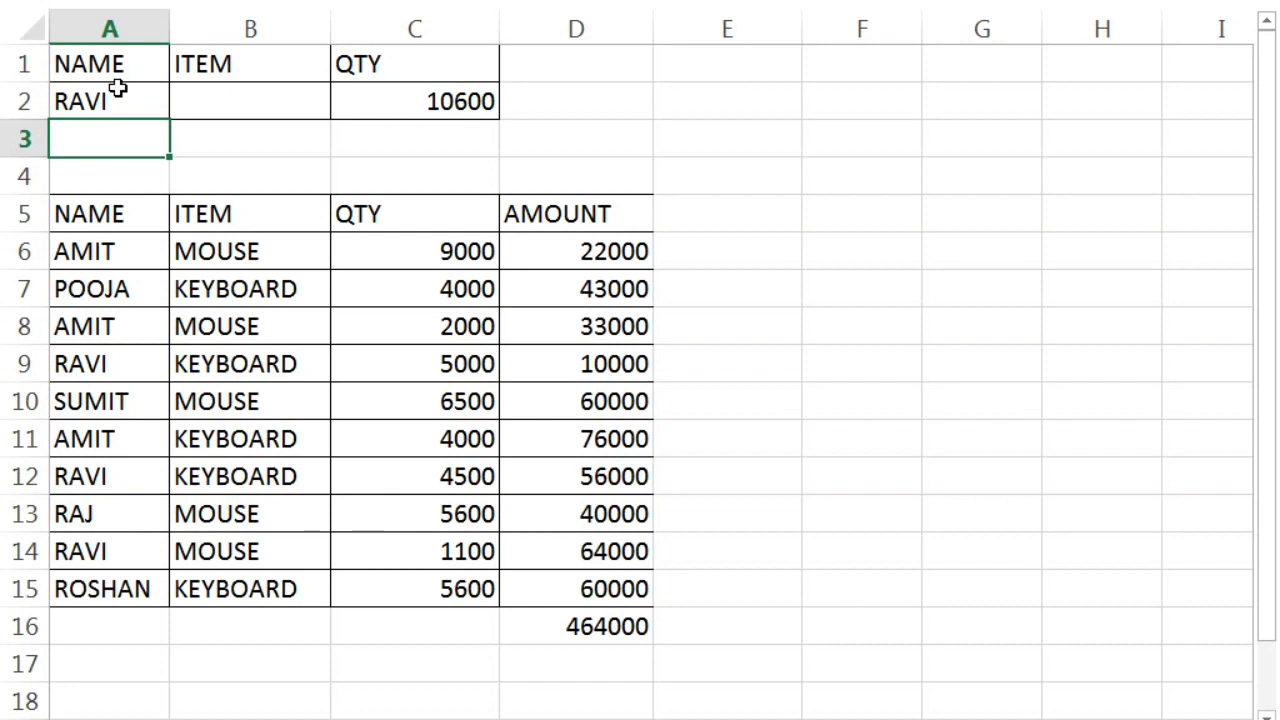
Start the C2 formula over as a DSUM with the whole data table A5:D15 as its database.
click(310, 137)
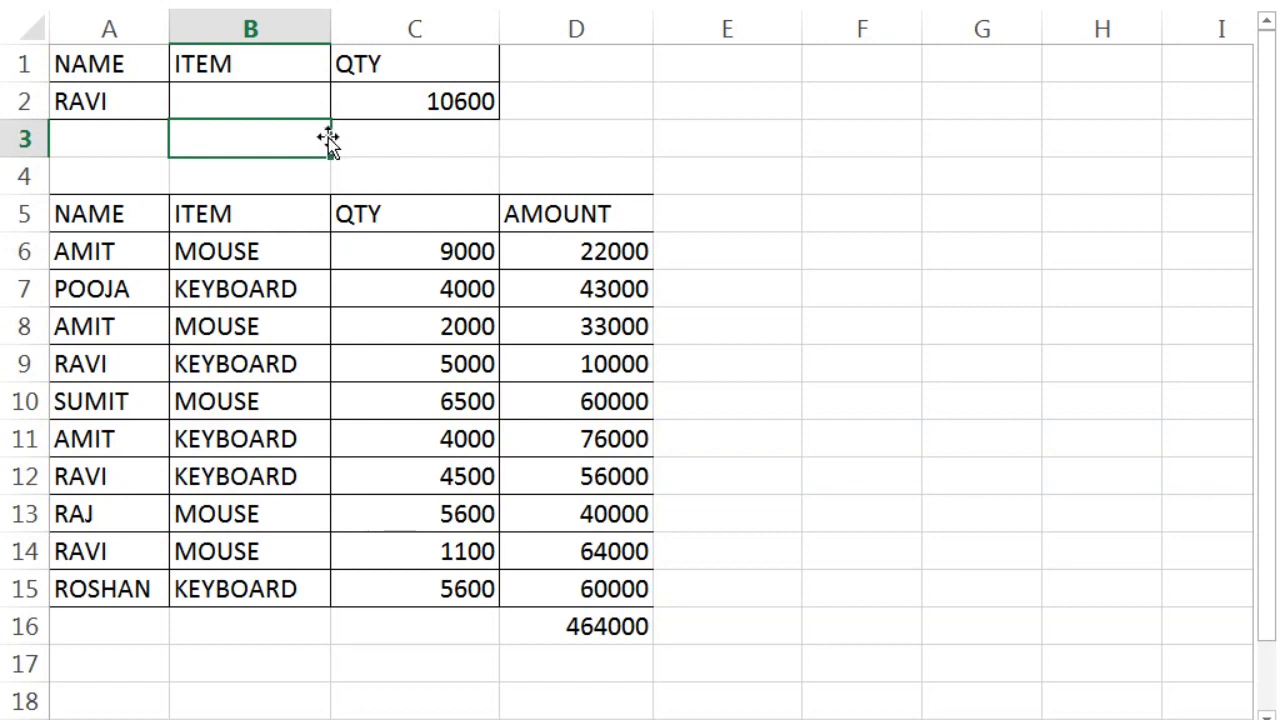
click(410, 96)
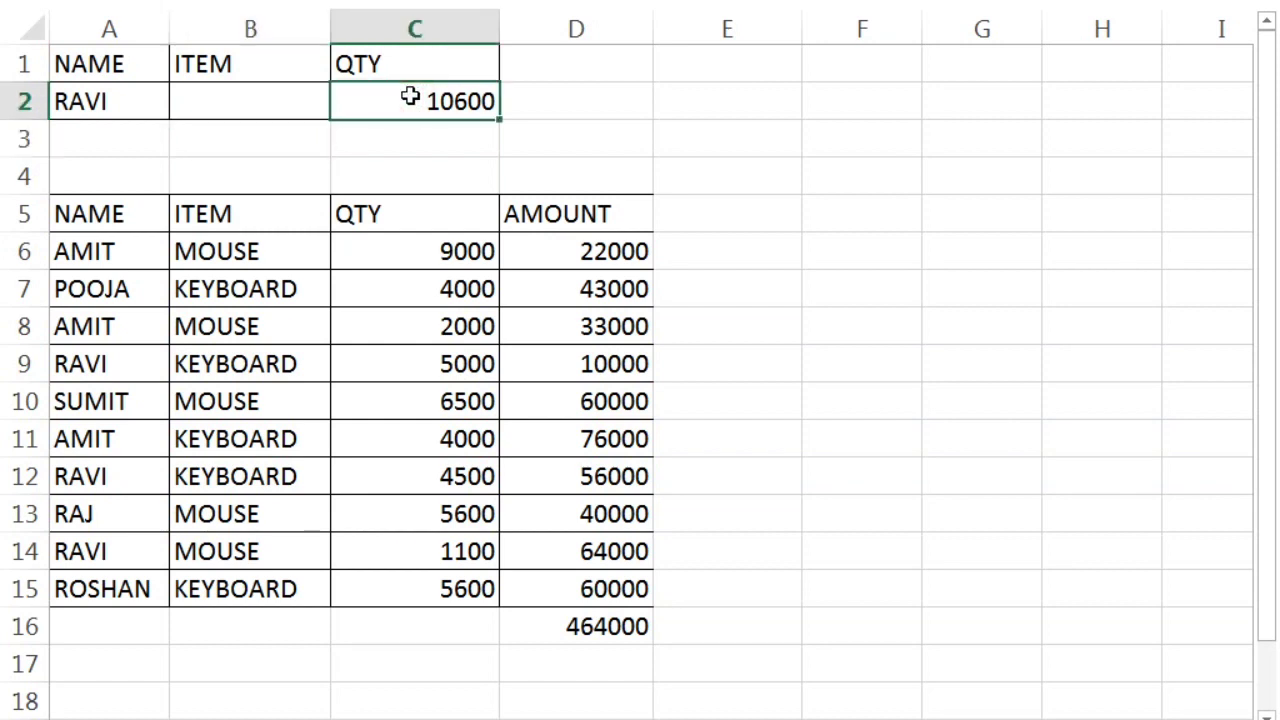
text(=)
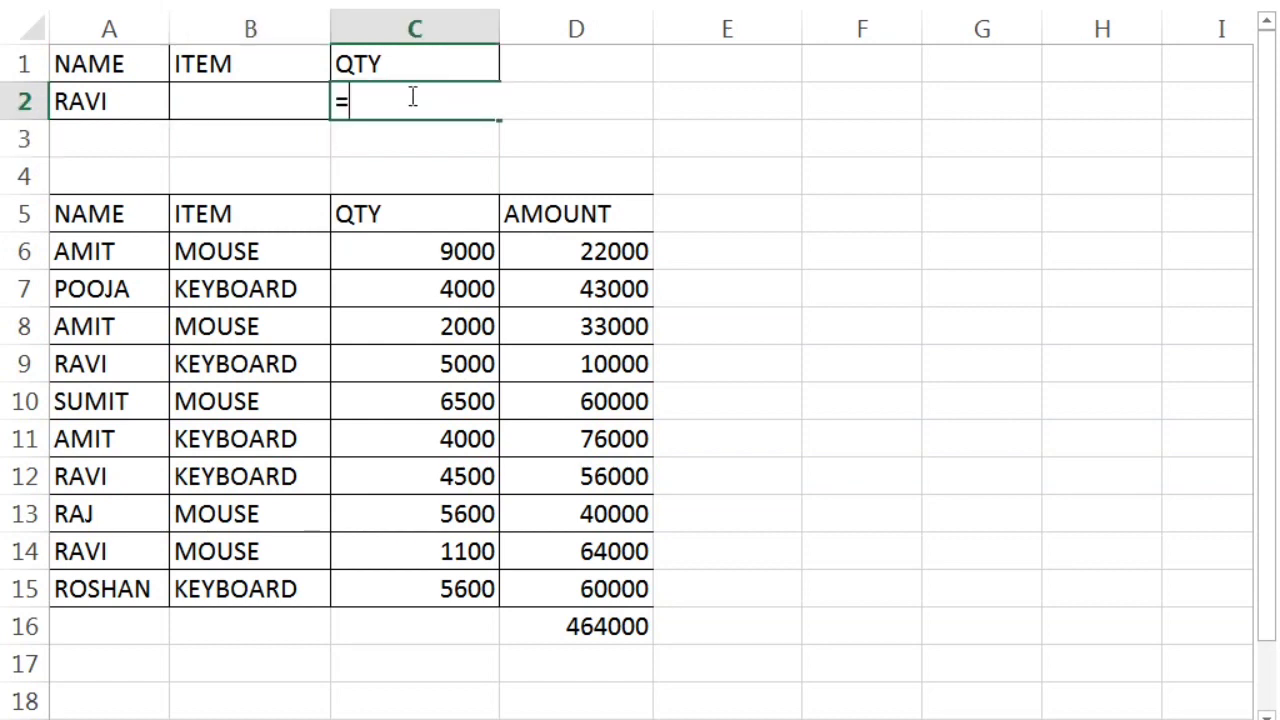
text(DSUM()
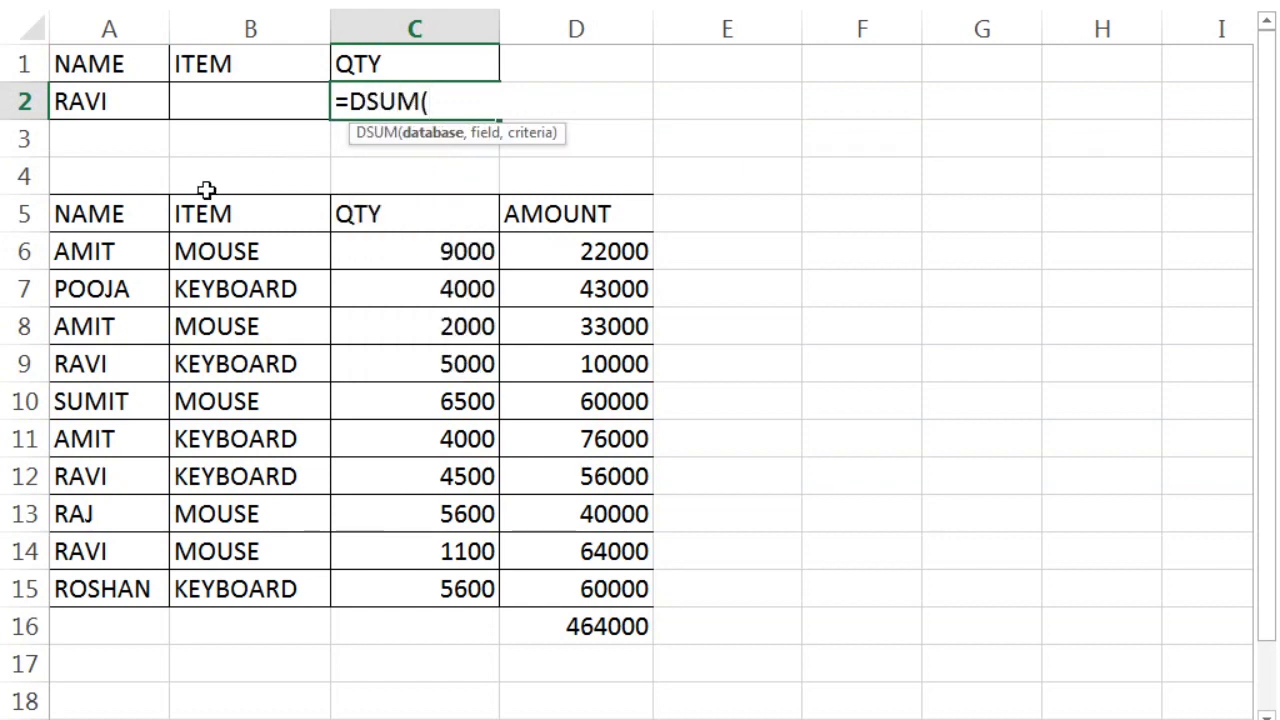
drag(116, 211, 300, 215)
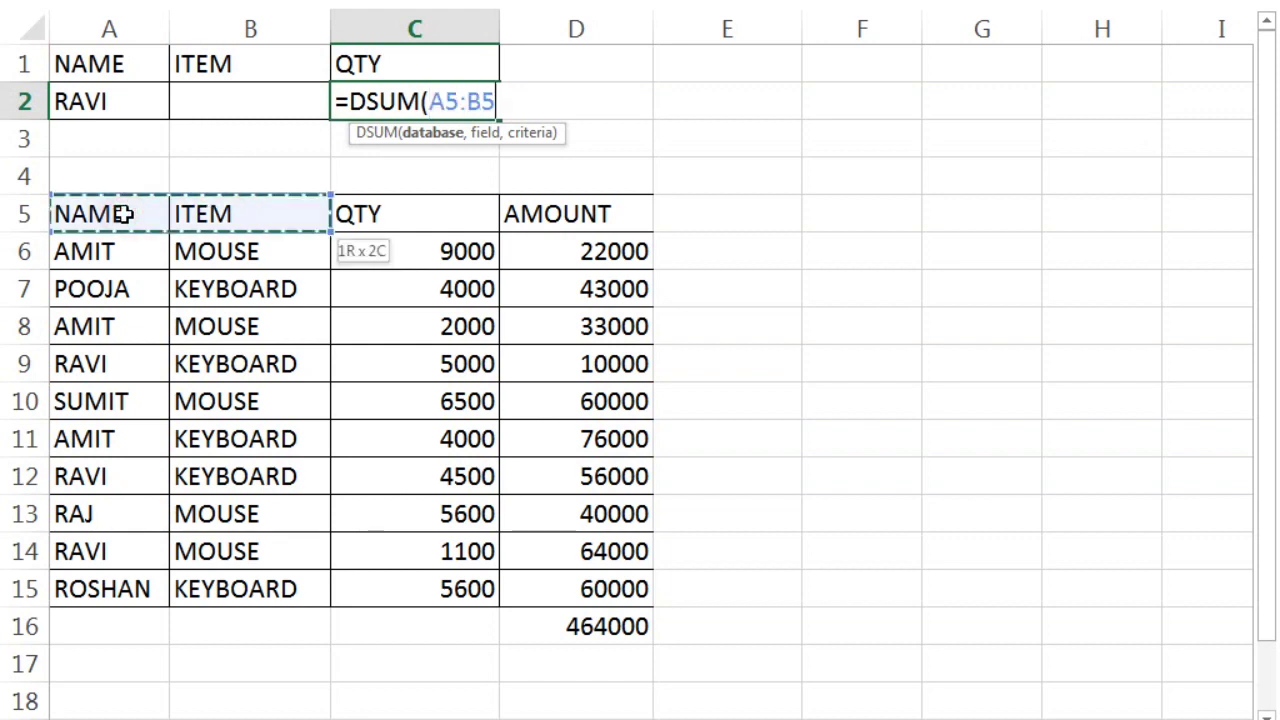
key(shift+Right)
key(shift+Right)
key(shift+Down)
key(shift+Down)
key(shift+Down)
key(shift+Down)
key(shift+Down)
key(shift+Down)
key(shift+Down)
key(shift+Down)
key(shift+Down)
key(shift+Down)
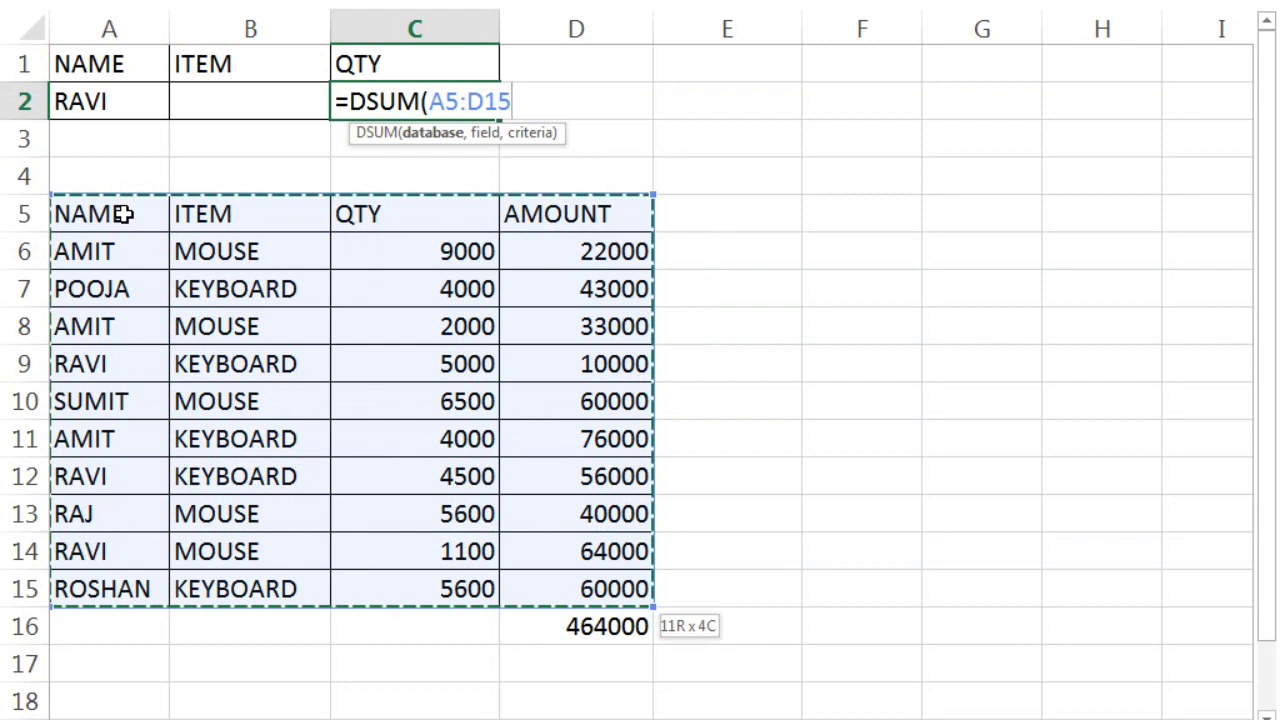
text(,)
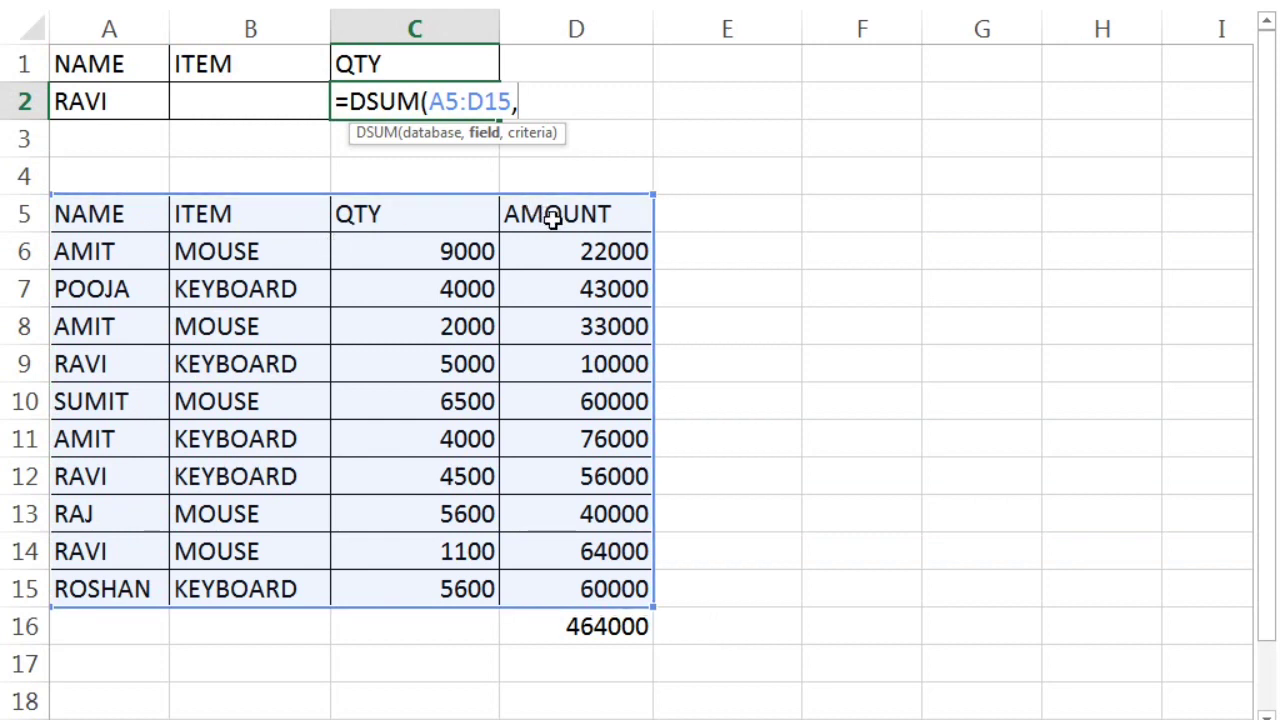
Complete the DSUM formula with the QTY header C5 as the field and A1:B2 as the criteria range.
click(478, 211)
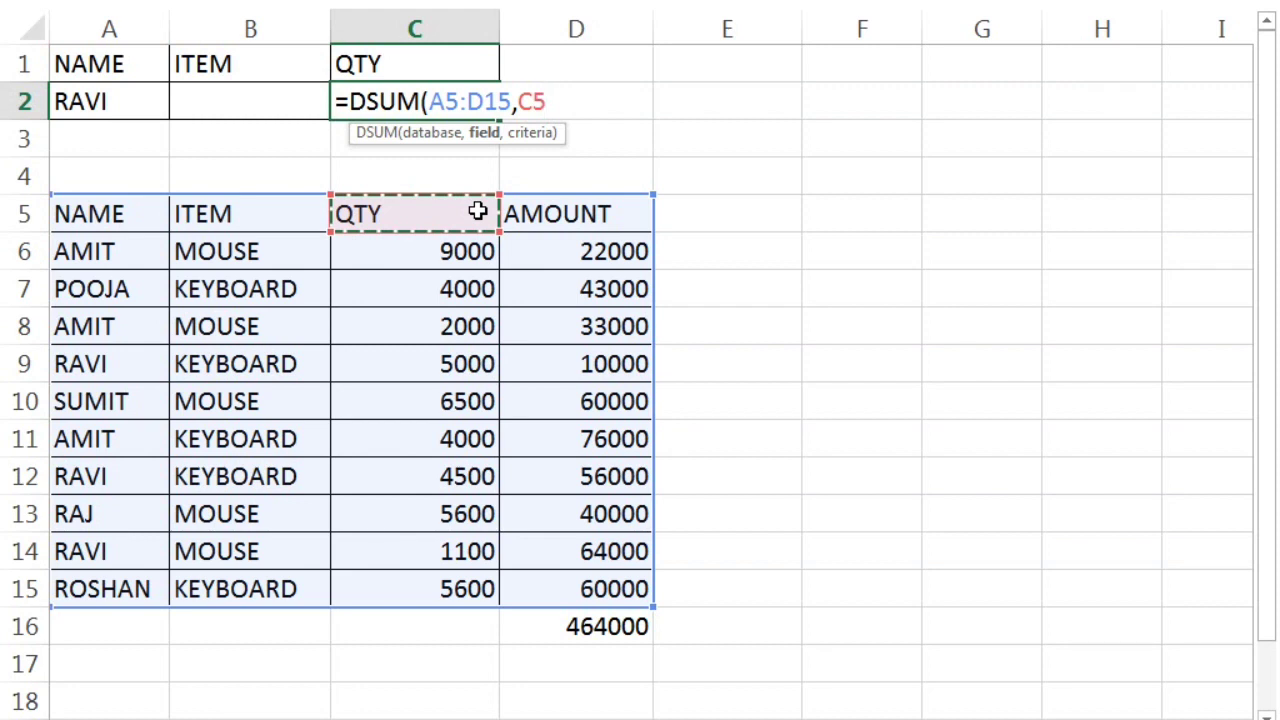
text(,)
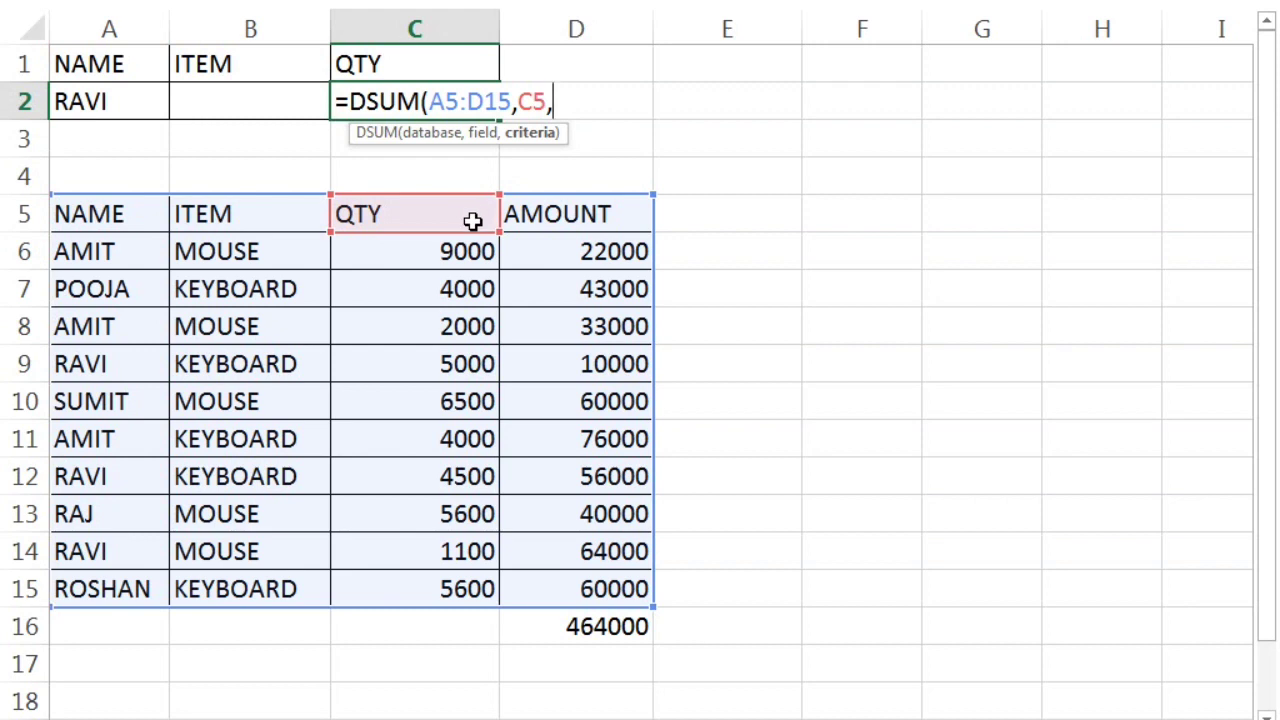
click(84, 63)
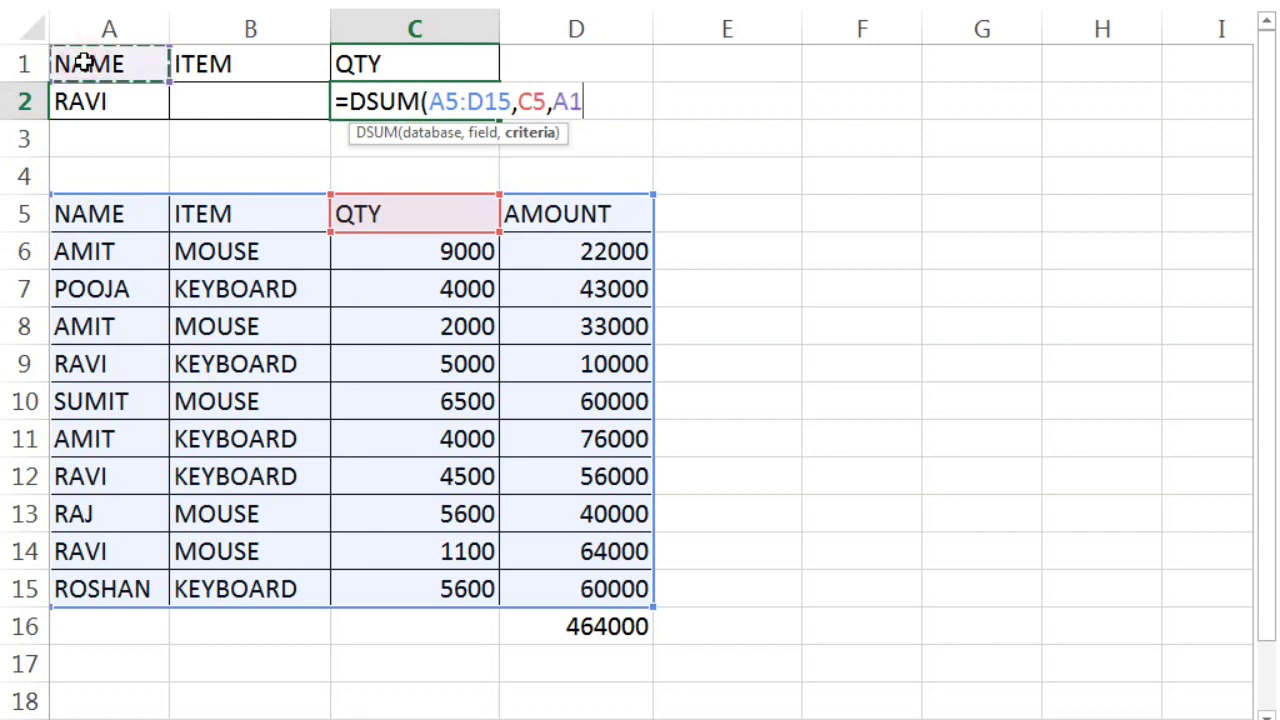
key(shift+Right)
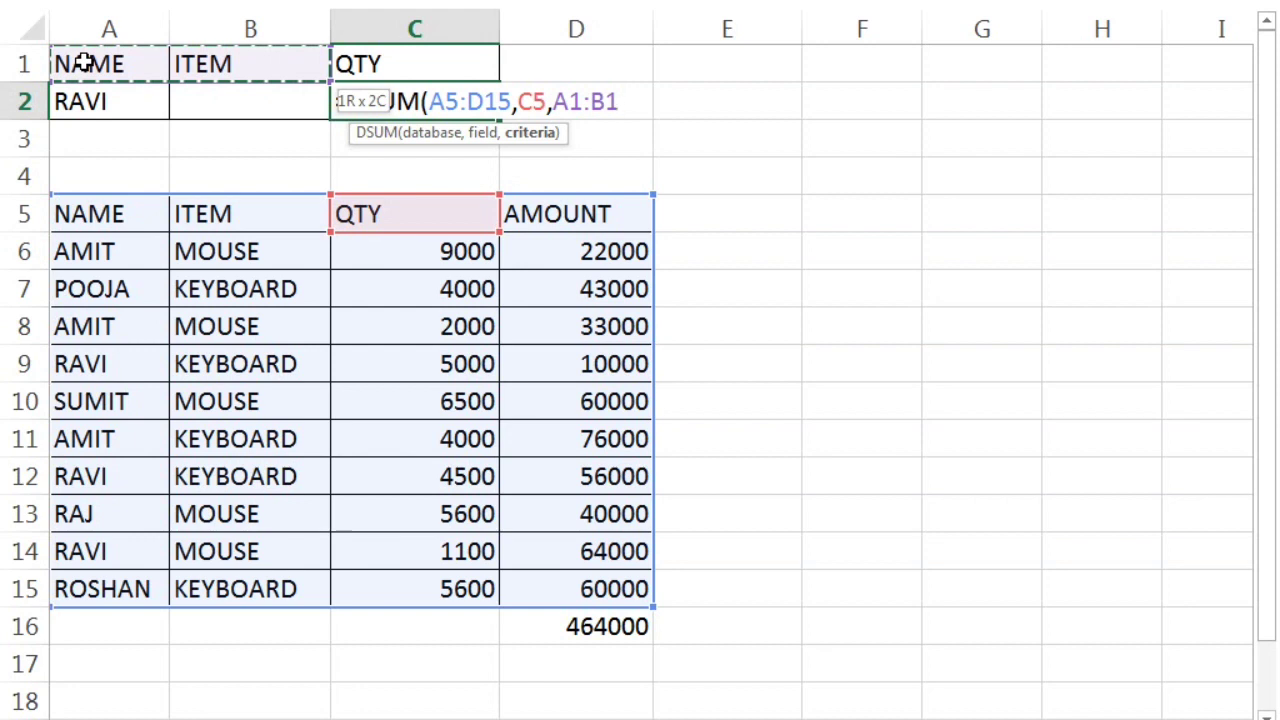
key(shift+Down)
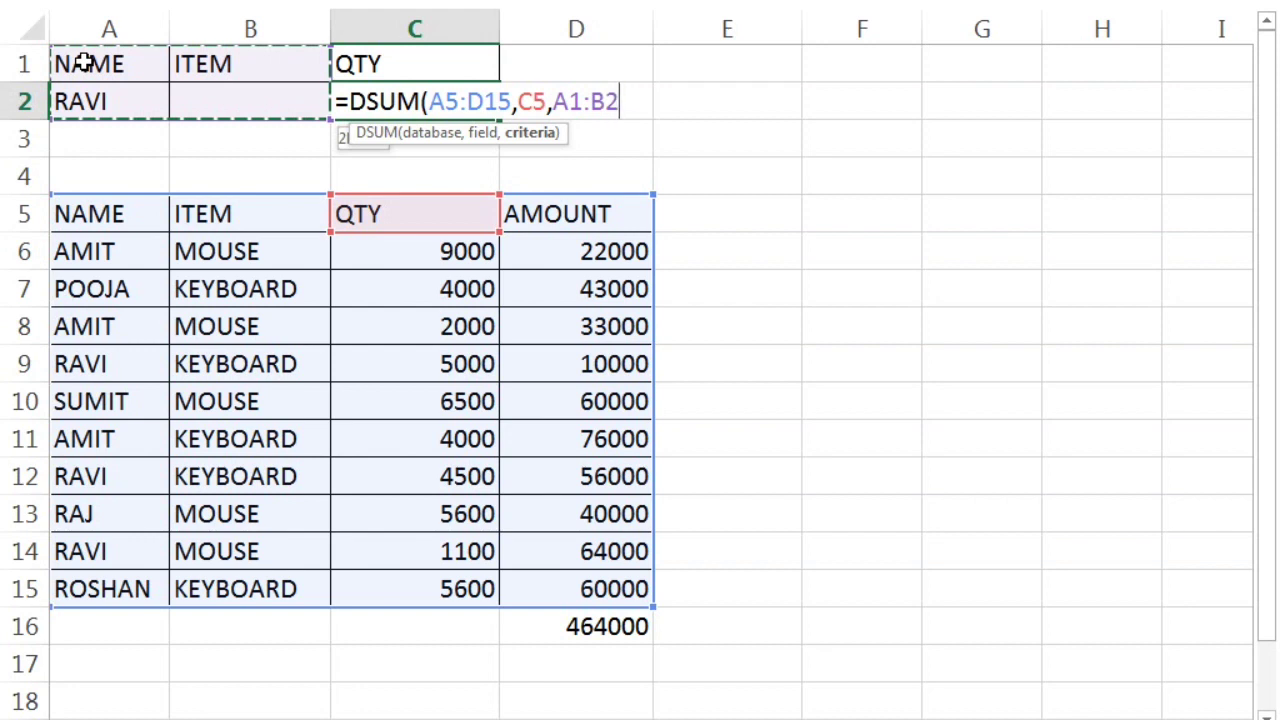
text())
key(Return)
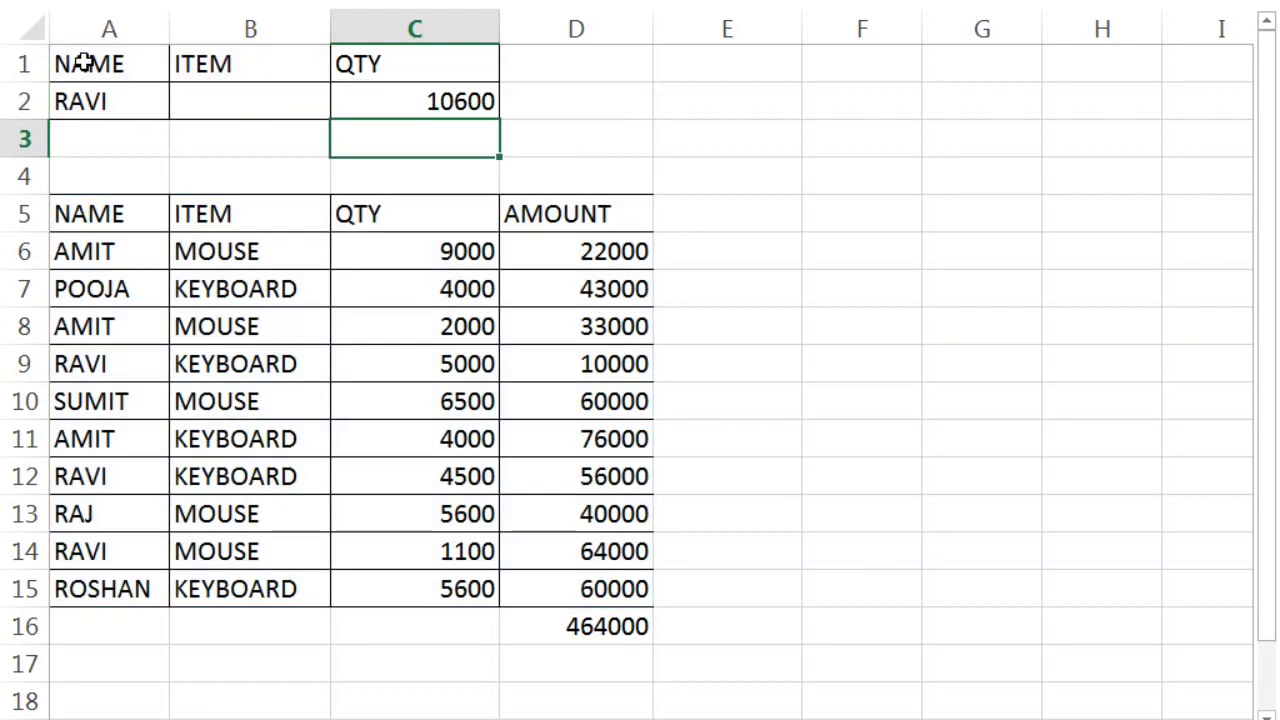
Enter MOUSE as the item criterion in B2 and compare the total with the matching record in row 14.
click(213, 102)
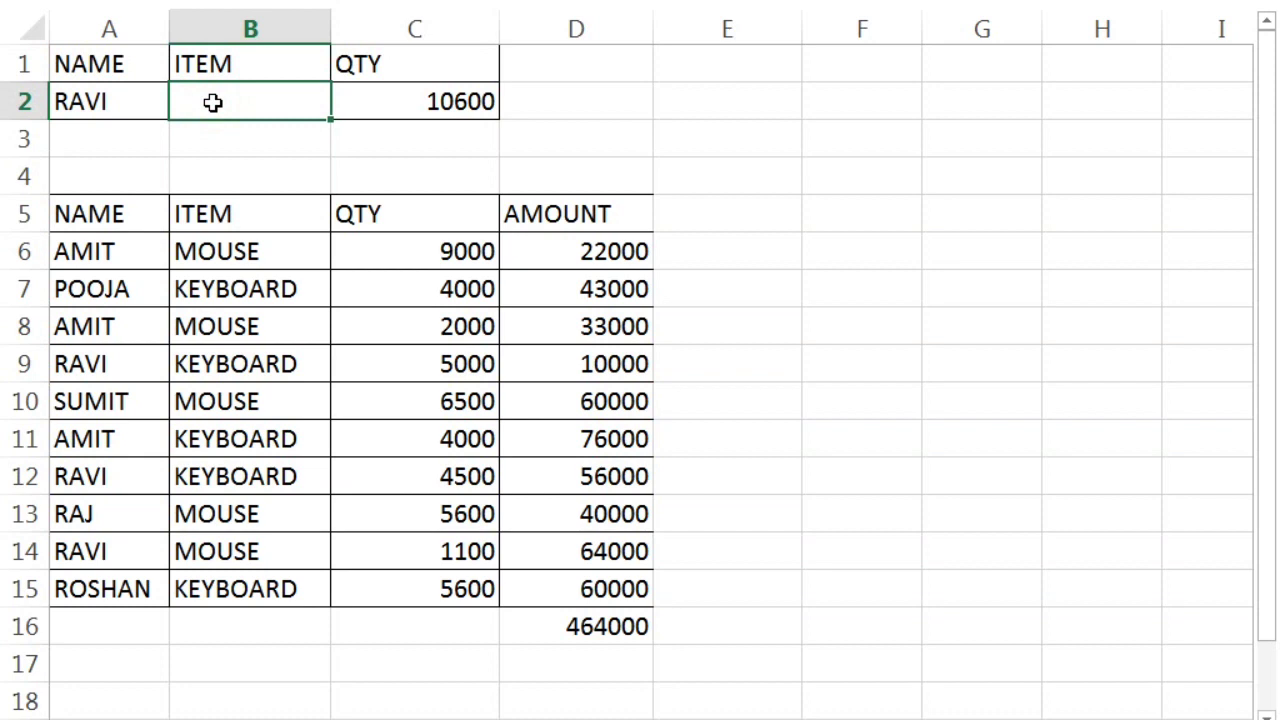
double_click(213, 102)
text(MOUS)
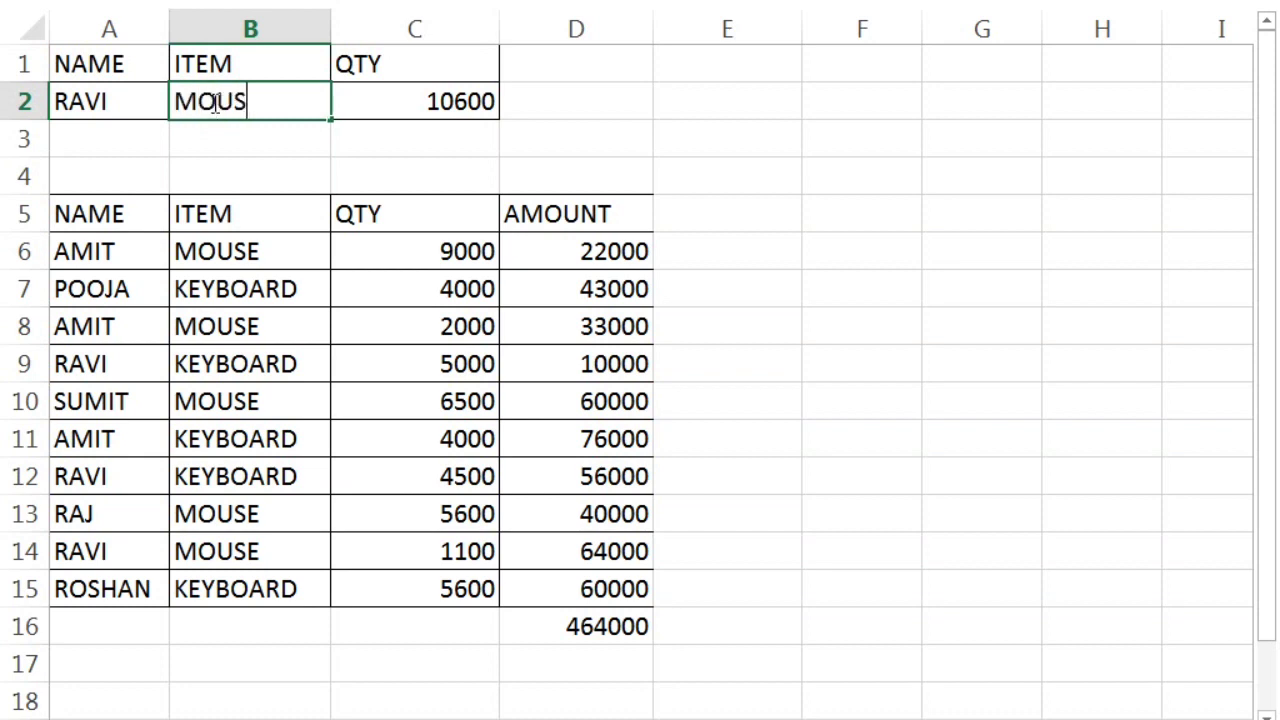
text(E)
key(Return)
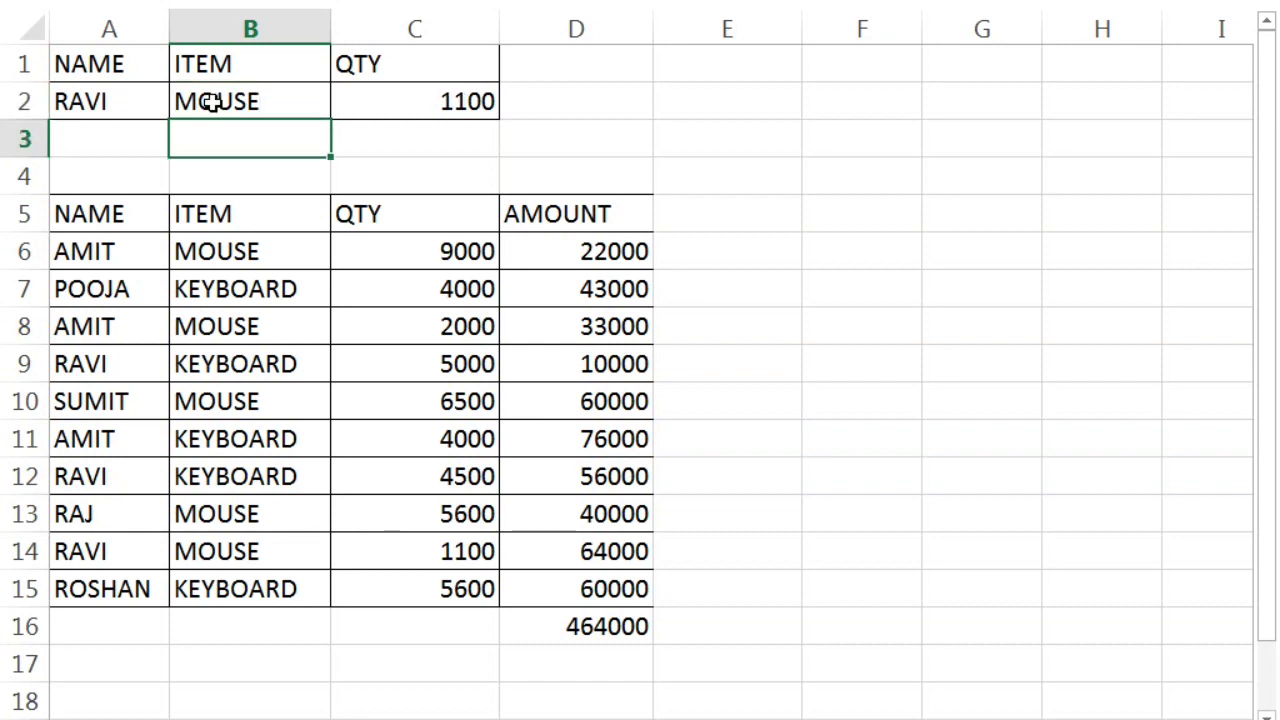
click(90, 552)
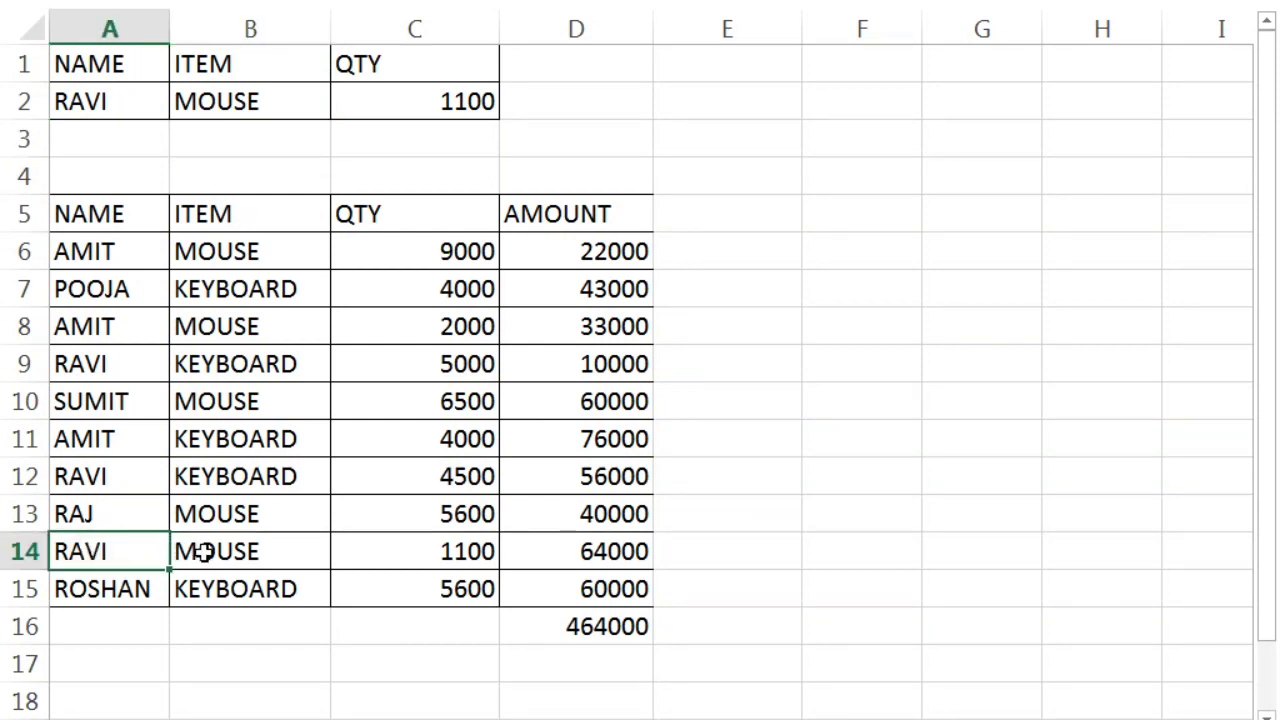
click(203, 552)
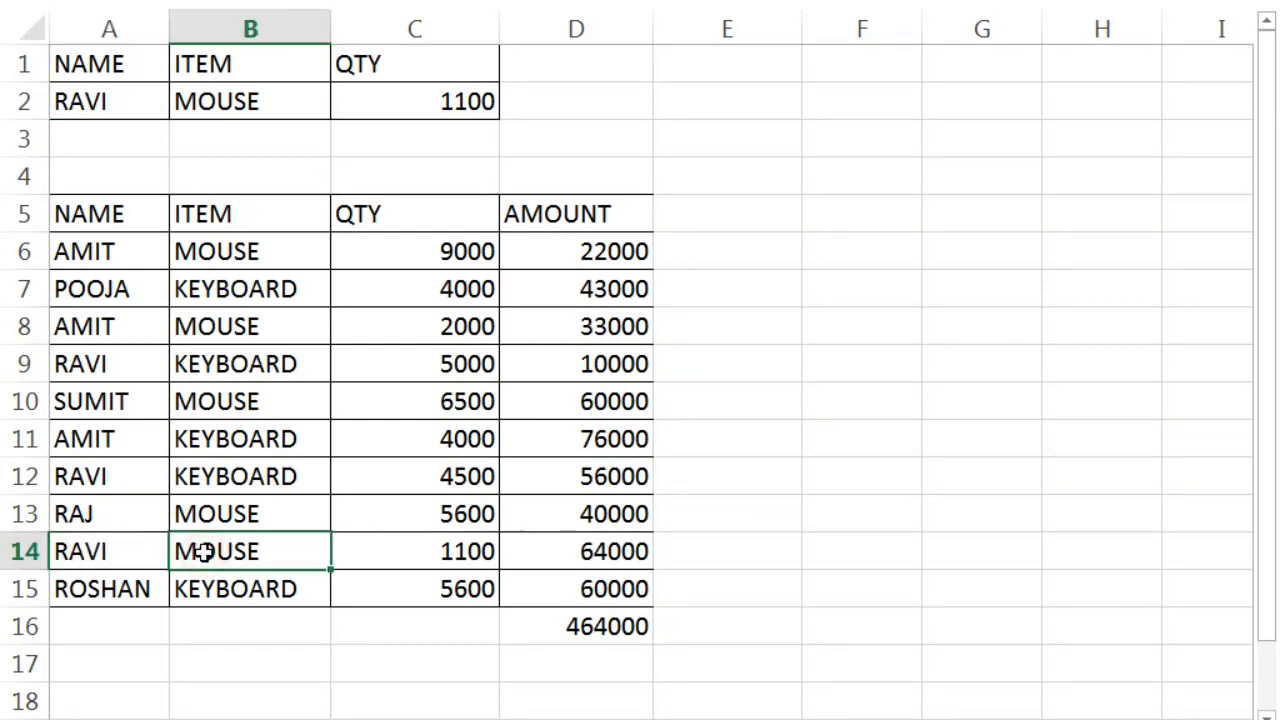
click(417, 552)
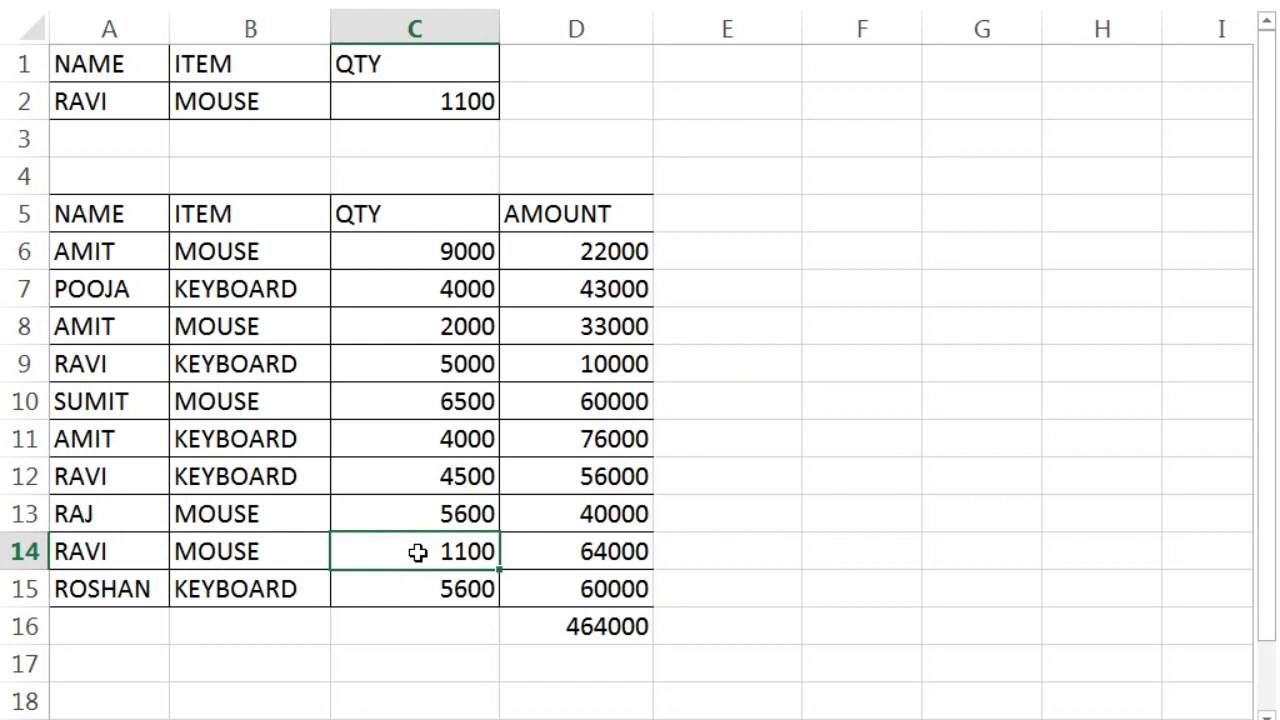
Change the item criterion in B2 to KEYBOARD.
click(216, 104)
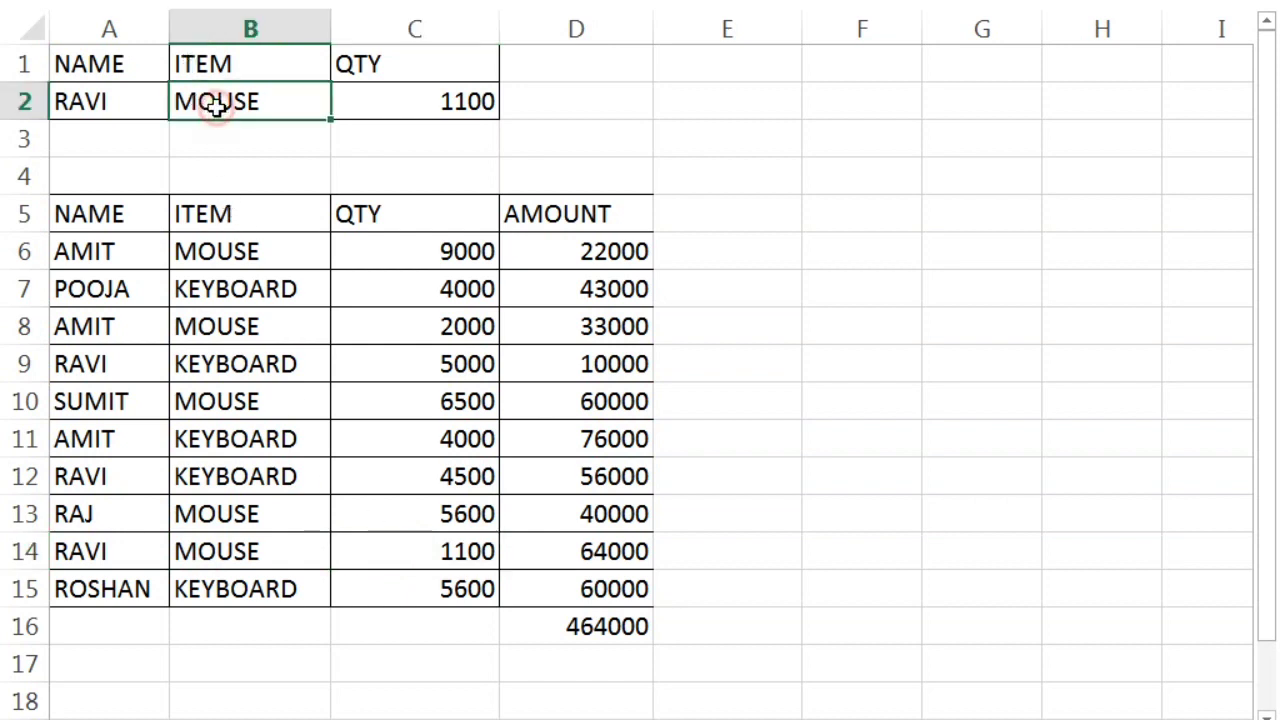
text(KEYB)
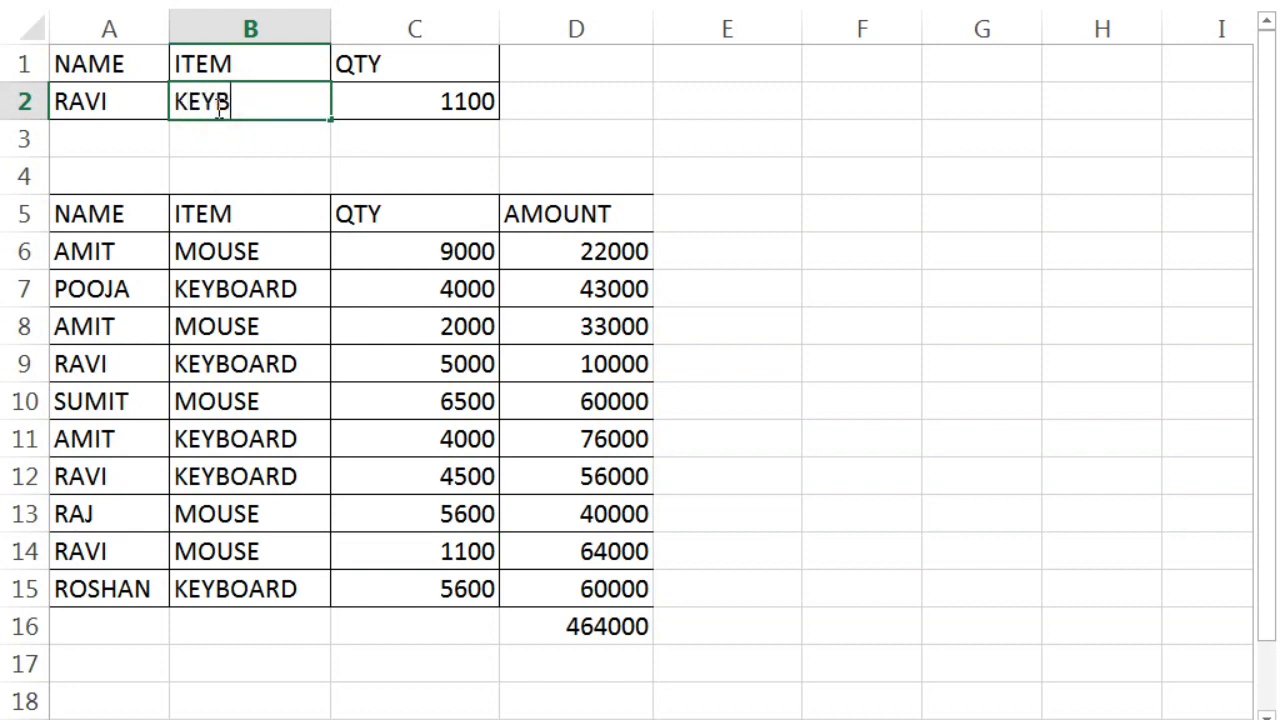
text(OARD)
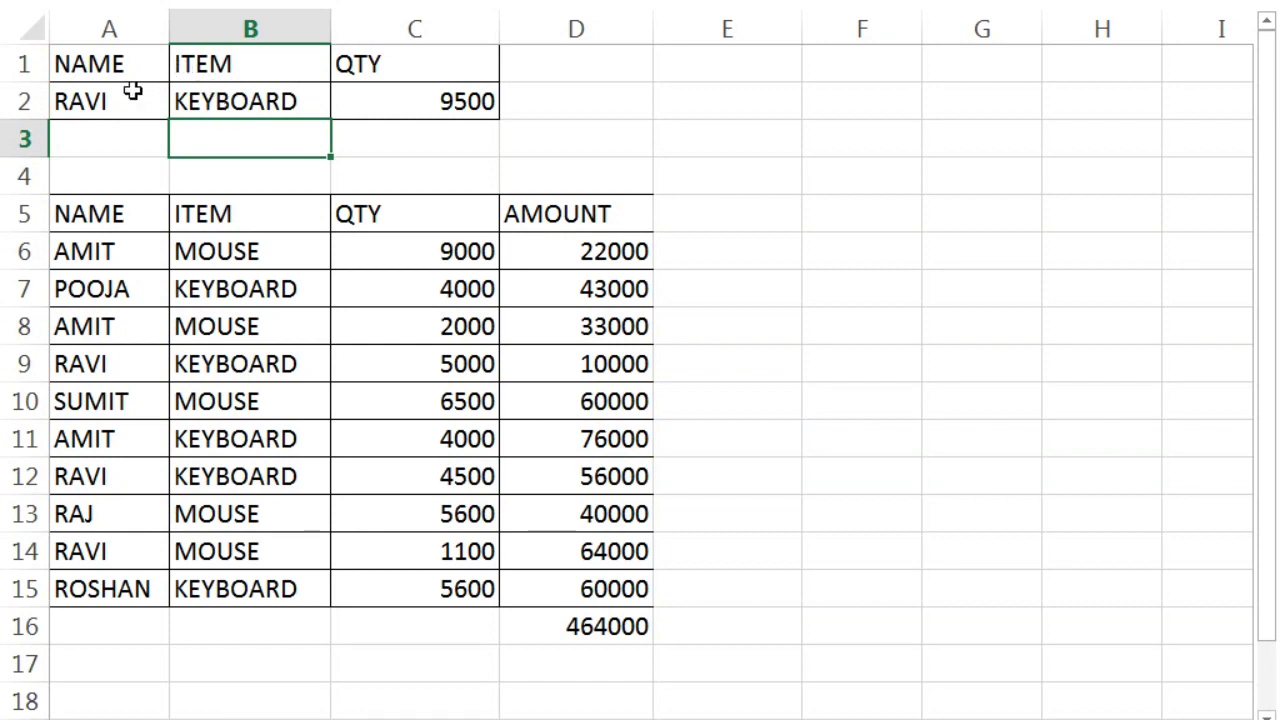
Replace the name criterion in A2 with the name from the table's first record.
click(101, 110)
text(AMIT)
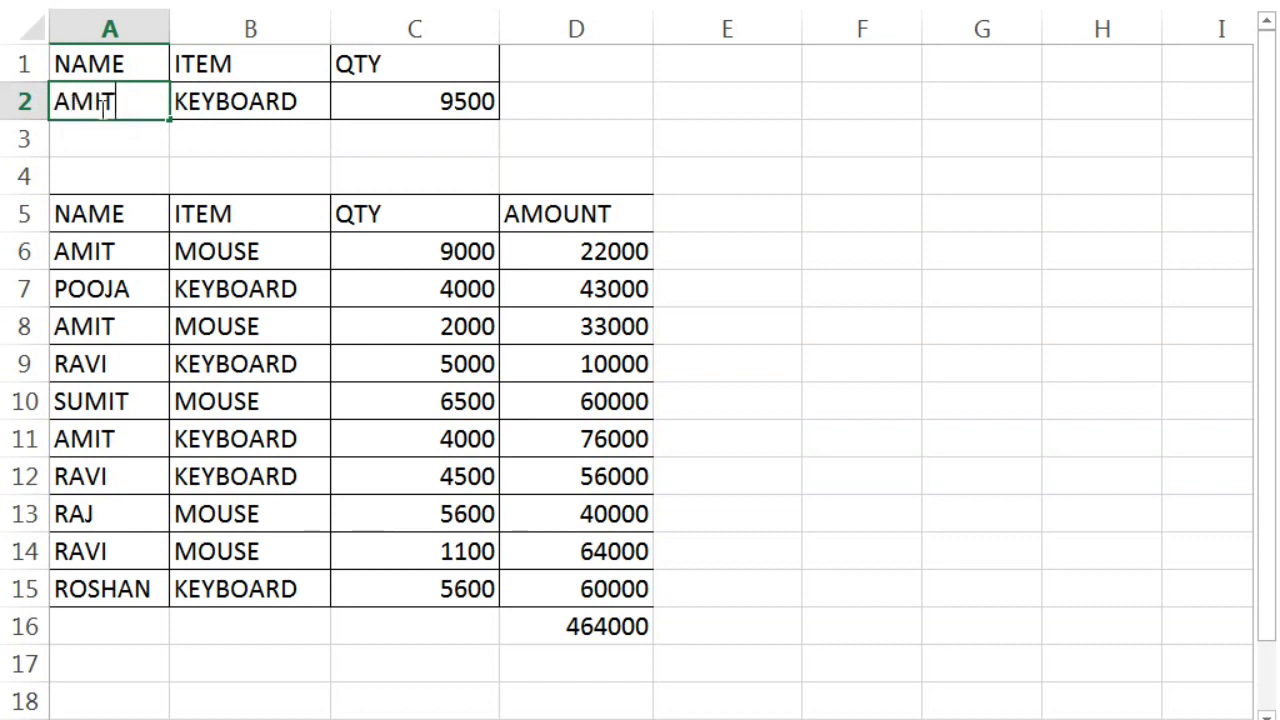
key(Return)
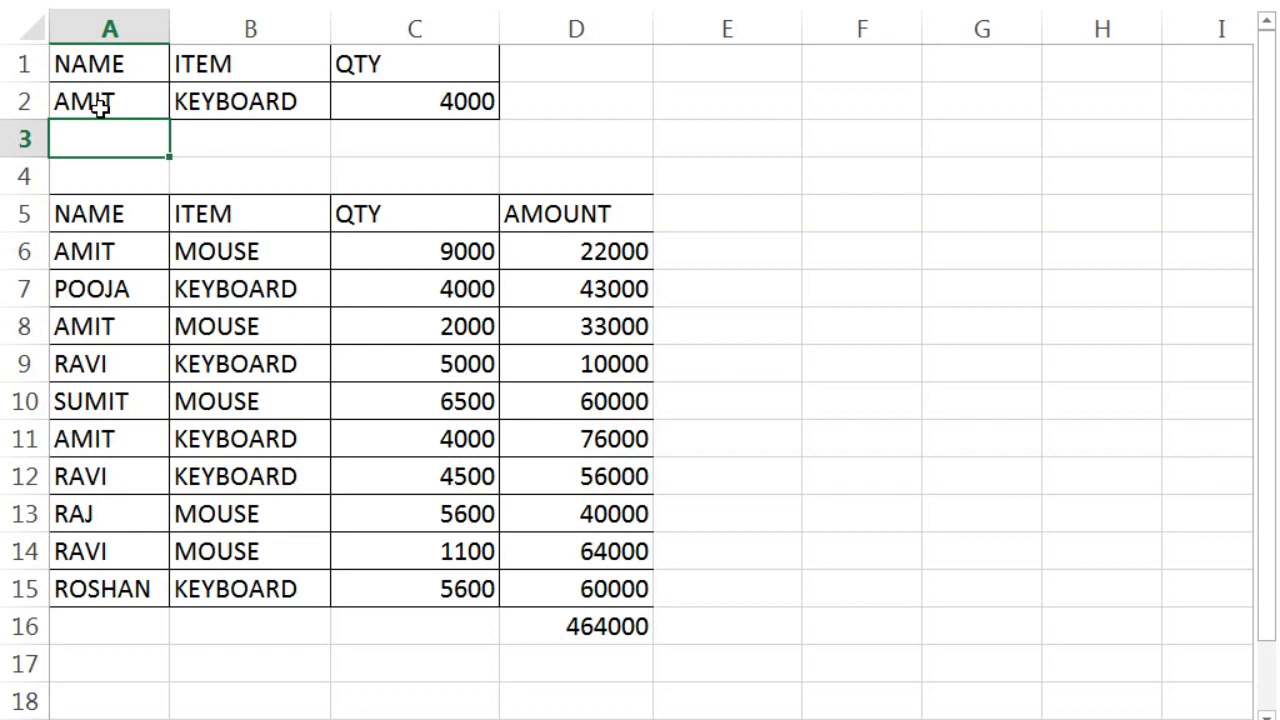
Start a DAVERAGE formula in C2 with A5:D15 as the database.
click(509, 183)
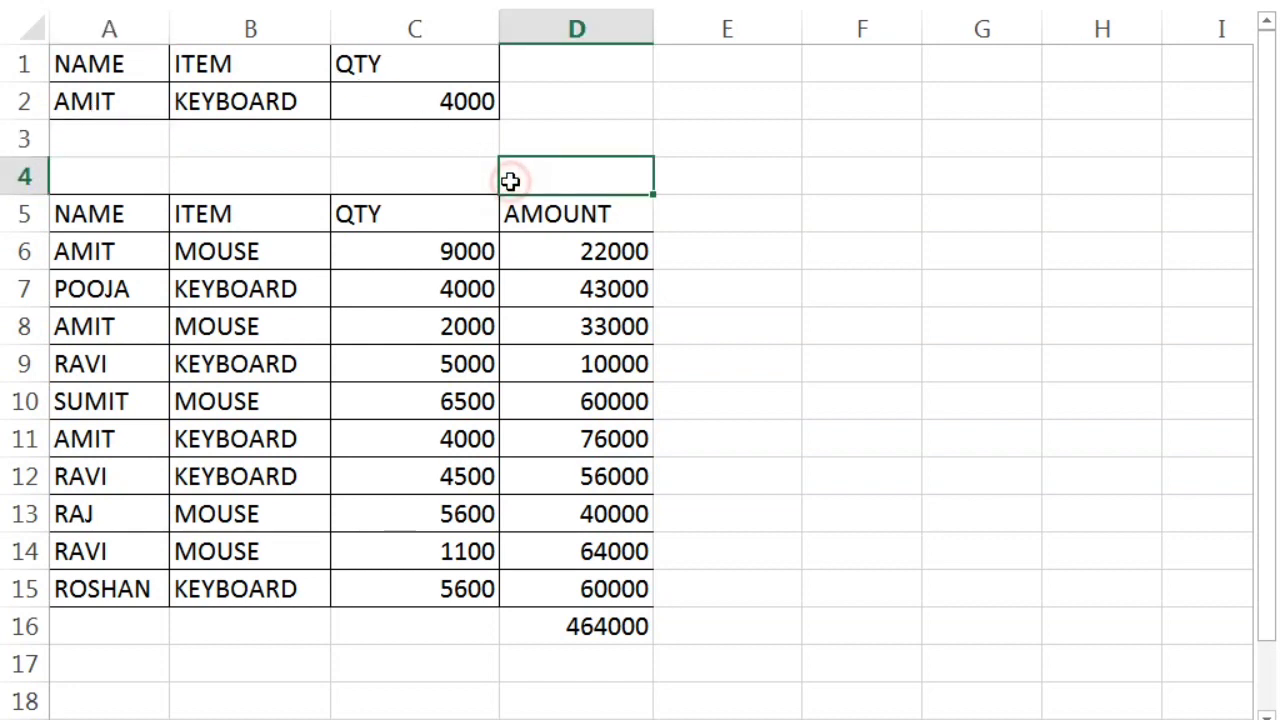
click(423, 98)
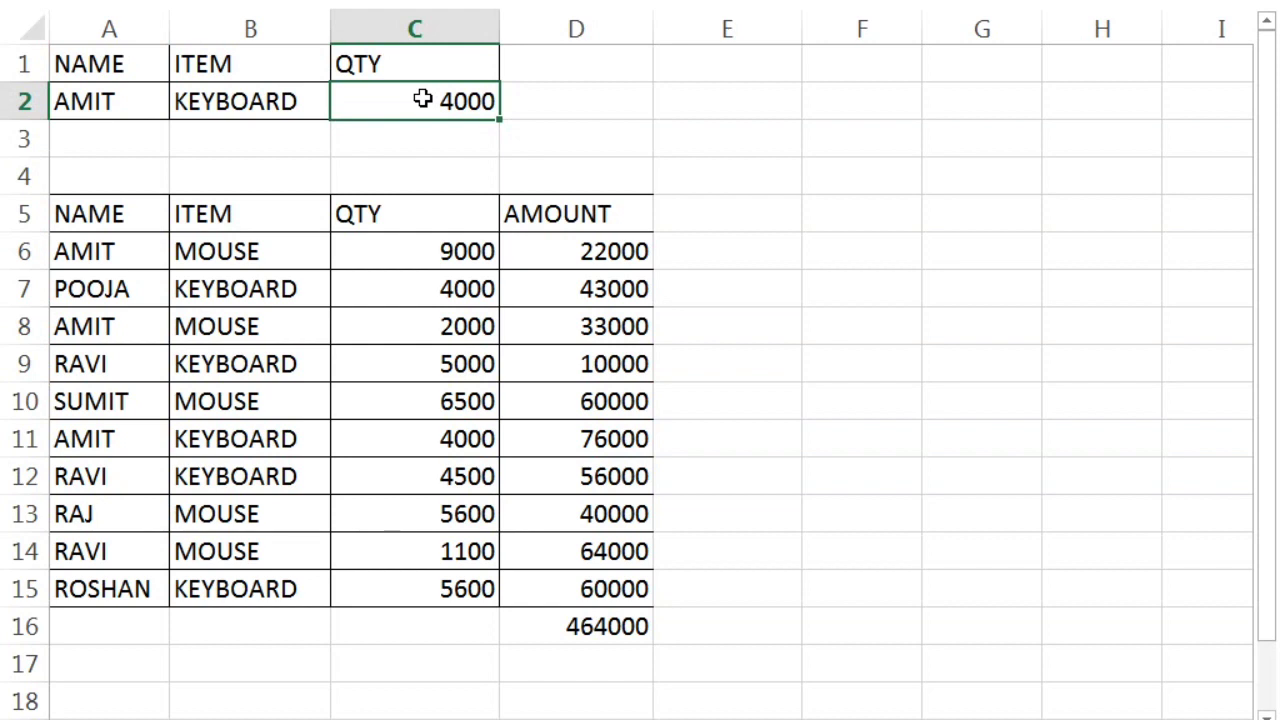
text(=D)
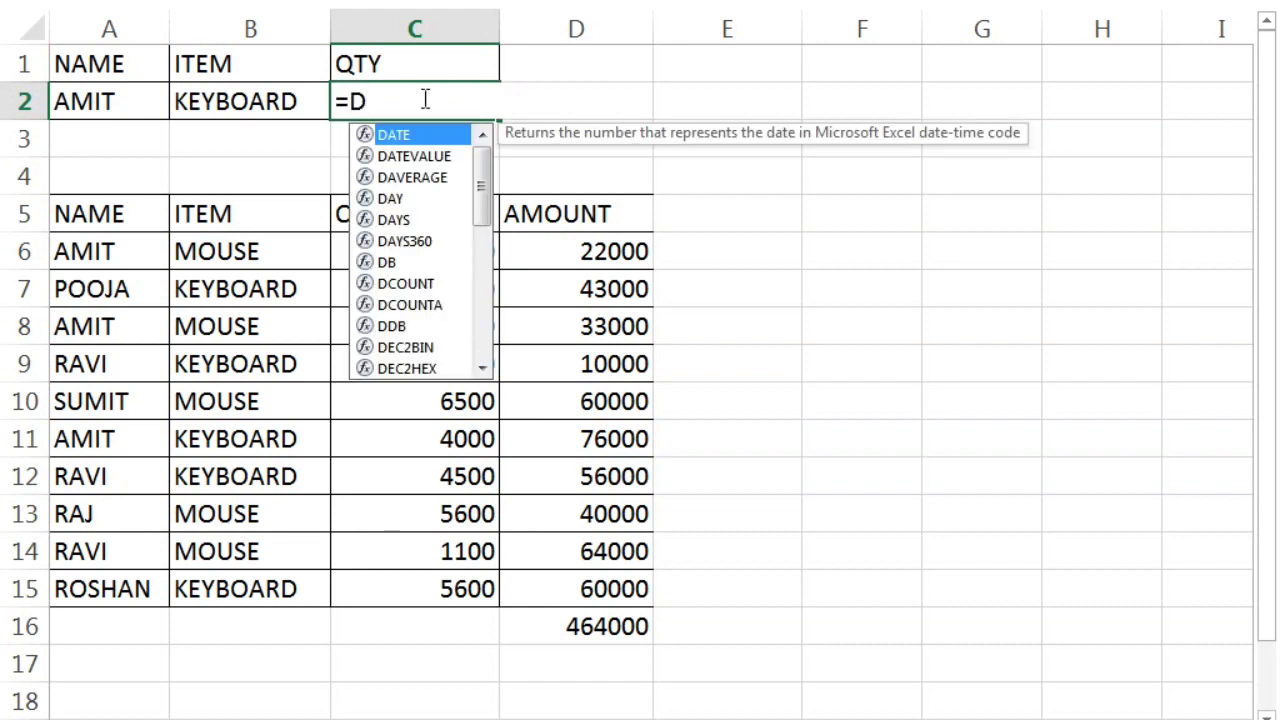
text(A)
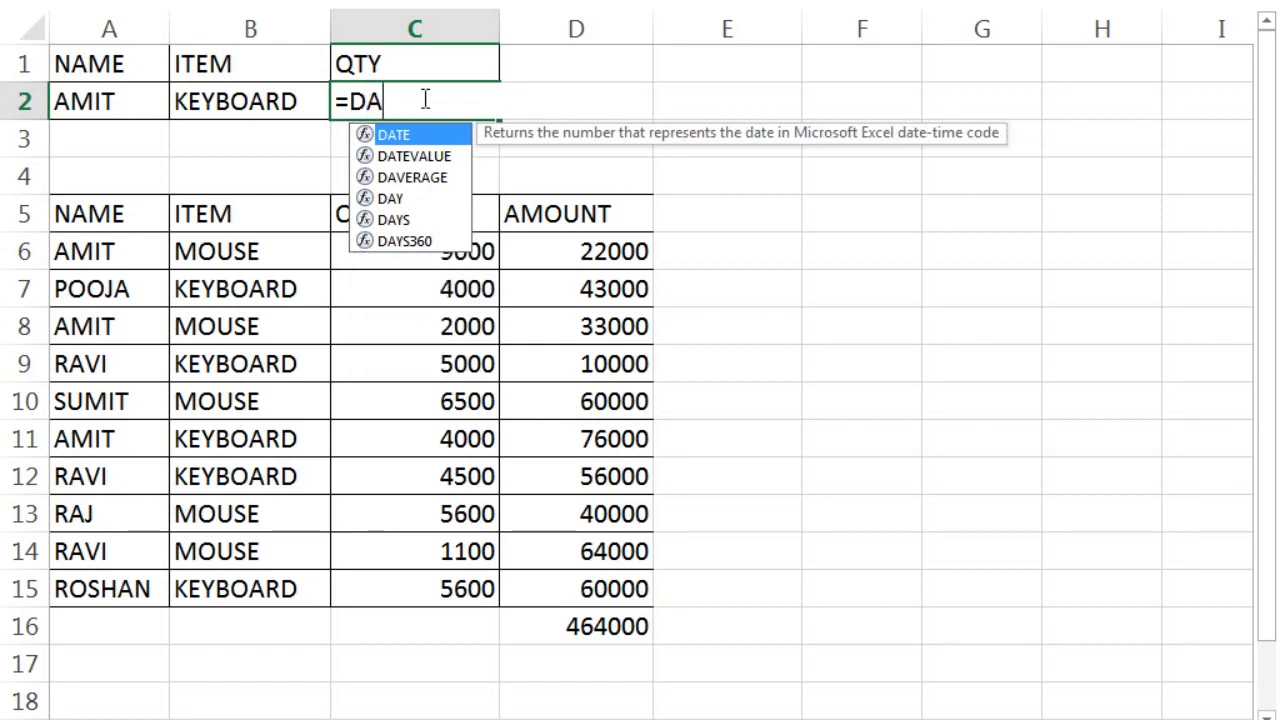
text(V)
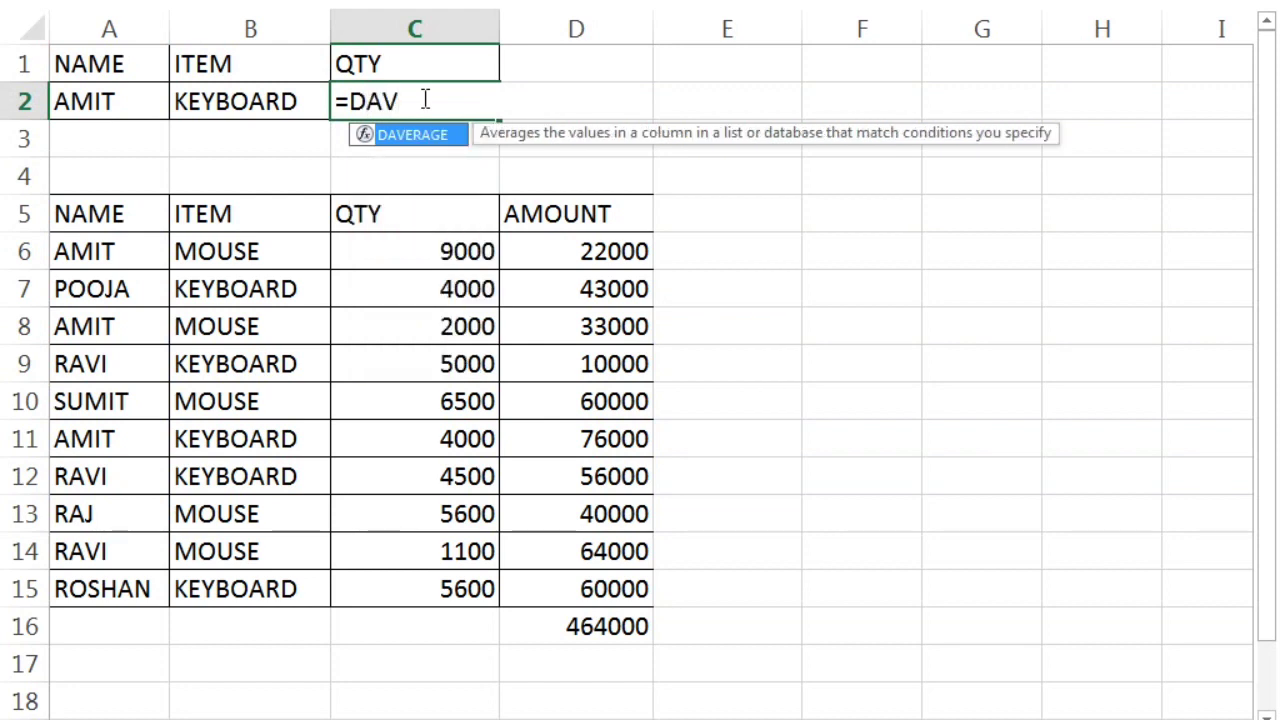
key(Tab)
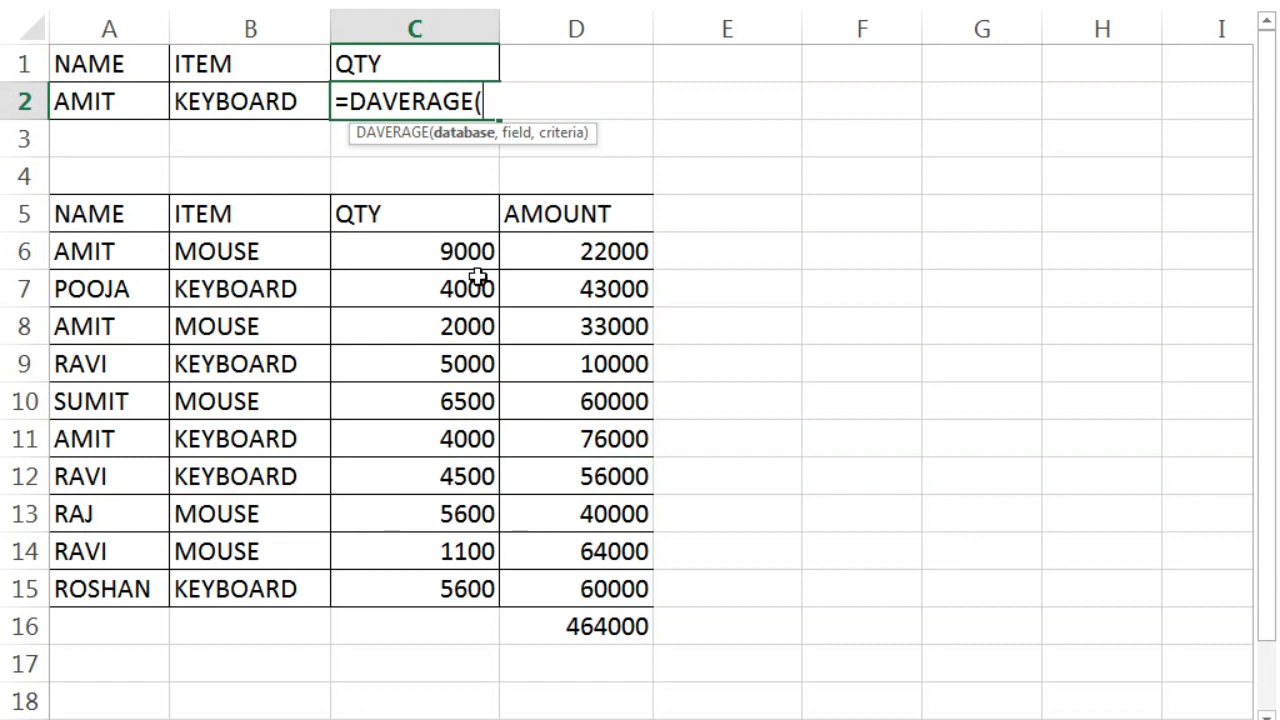
click(120, 213)
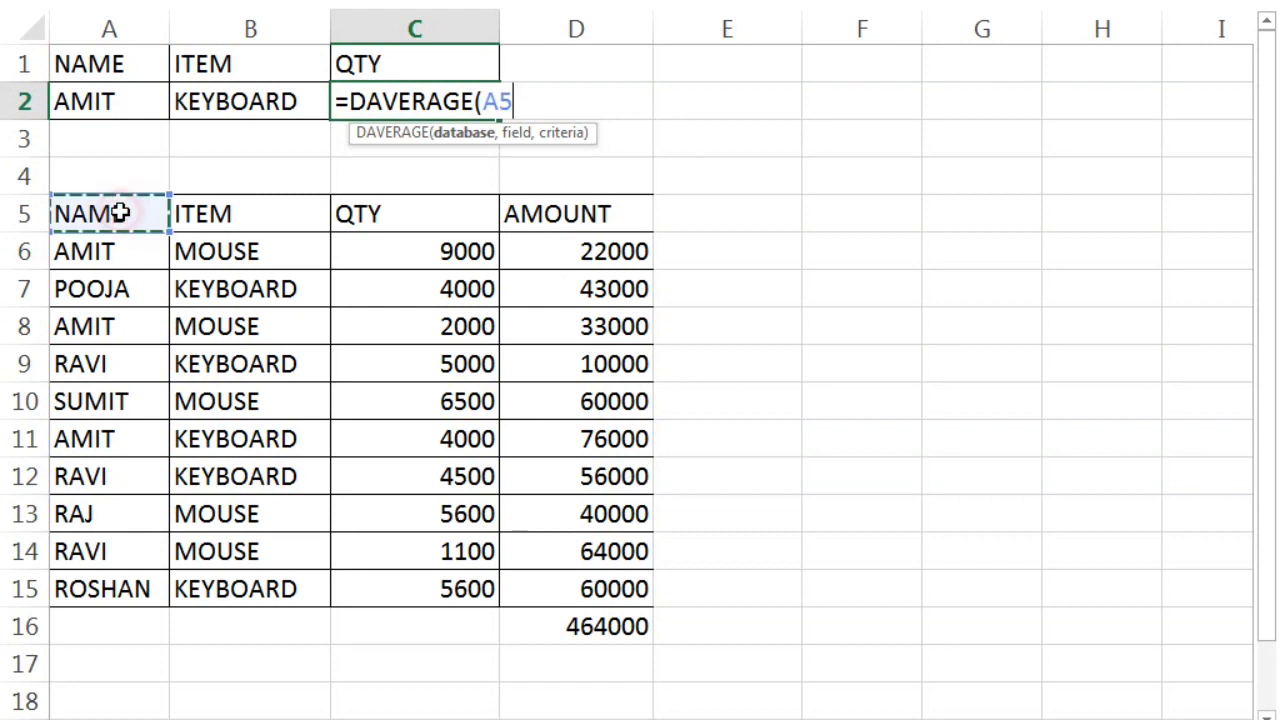
key(shift+Right)
key(shift+Right)
key(shift+Right)
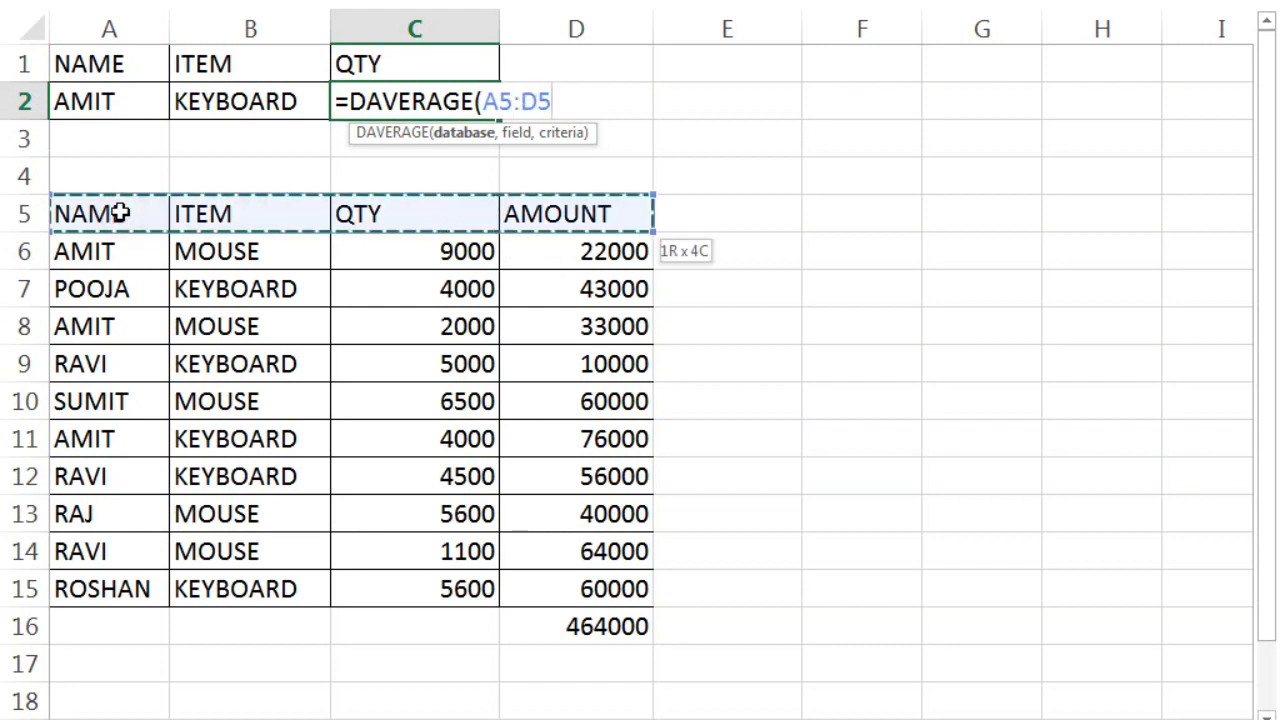
key(shift+Down)
key(shift+Down)
key(shift+Down)
key(shift+Down)
key(shift+Down)
key(shift+Down)
key(shift+Down)
key(shift+Down)
key(shift+Down)
key(shift+Down)
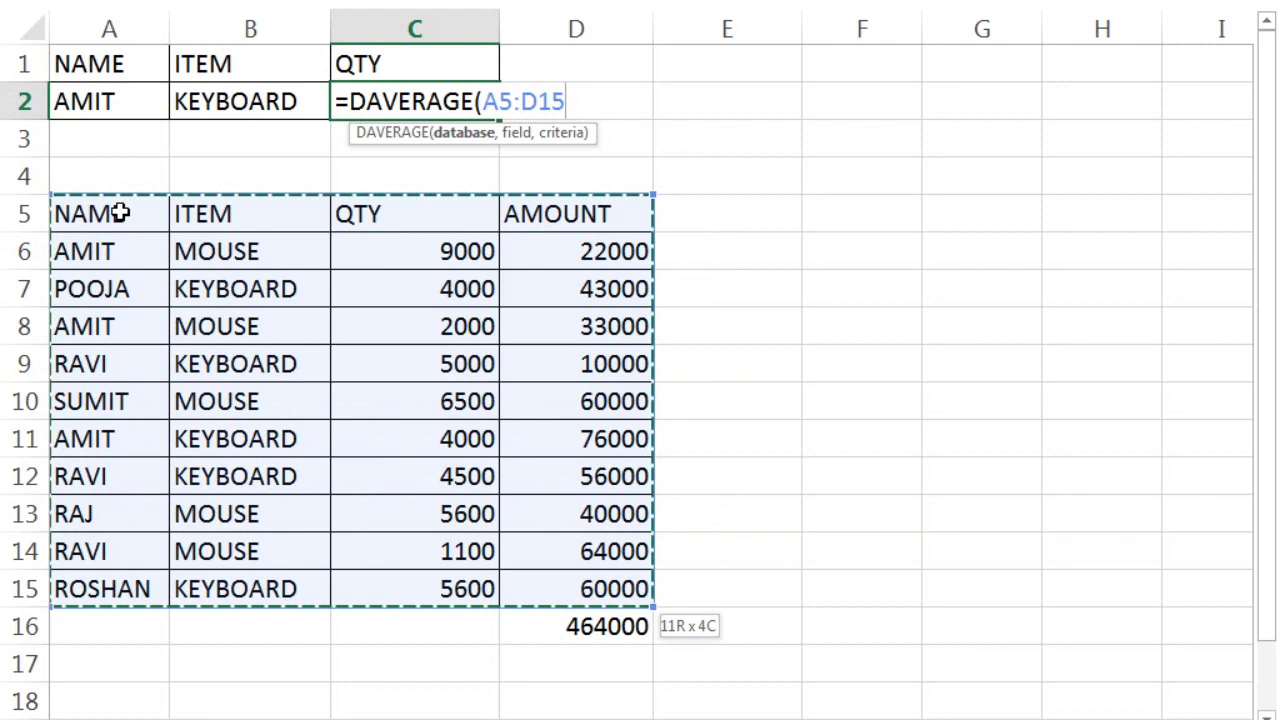
text(,)
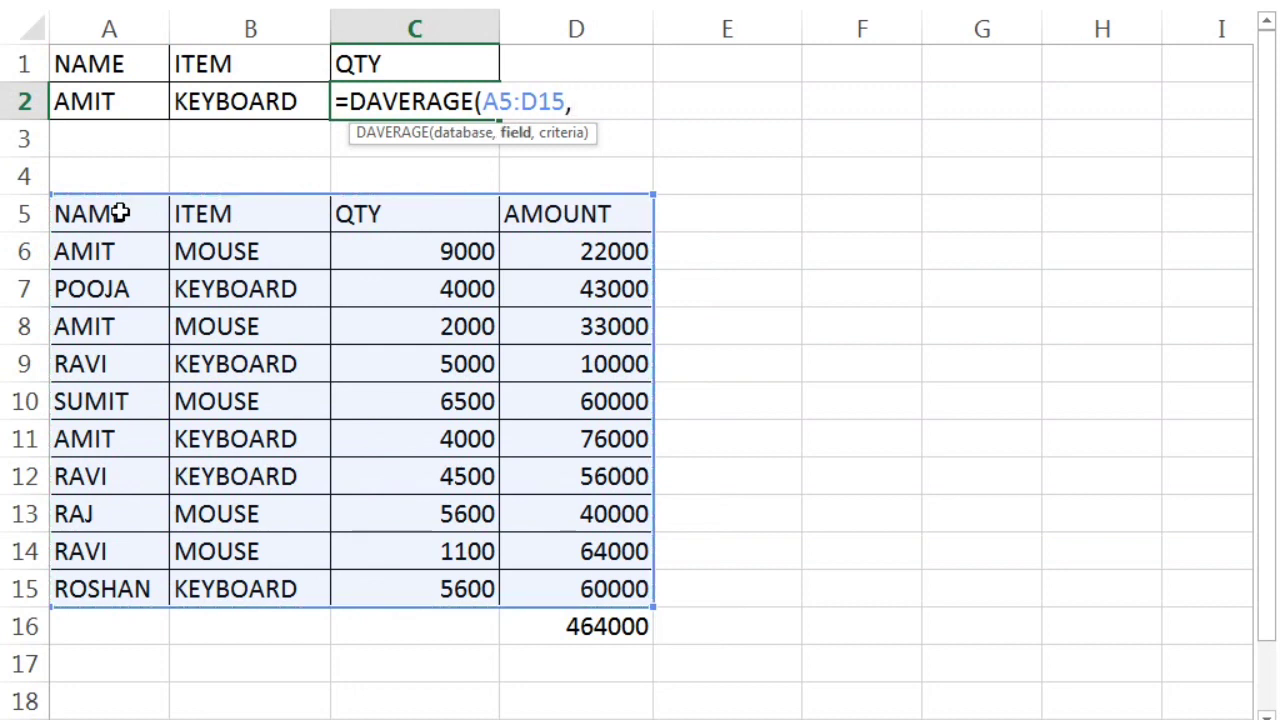
Complete the DAVERAGE formula with the AMOUNT header D5 as the field and A1:A2 as the criteria range.
click(550, 210)
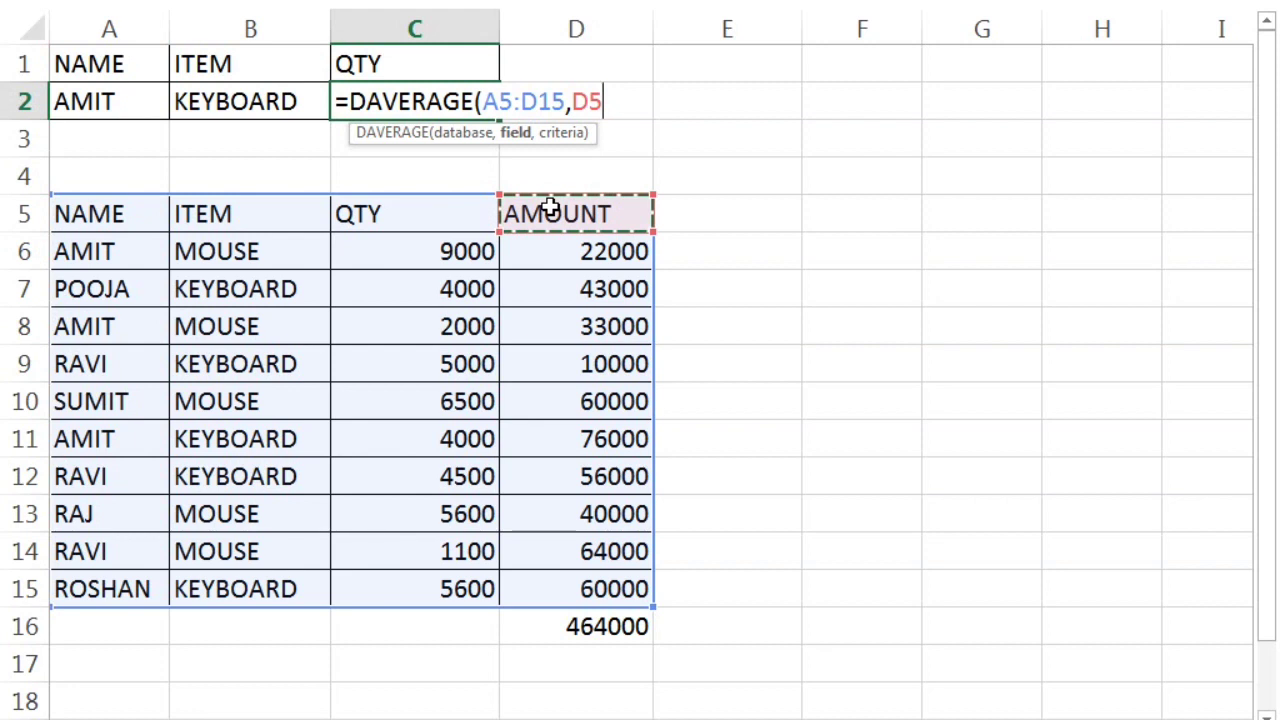
text(,)
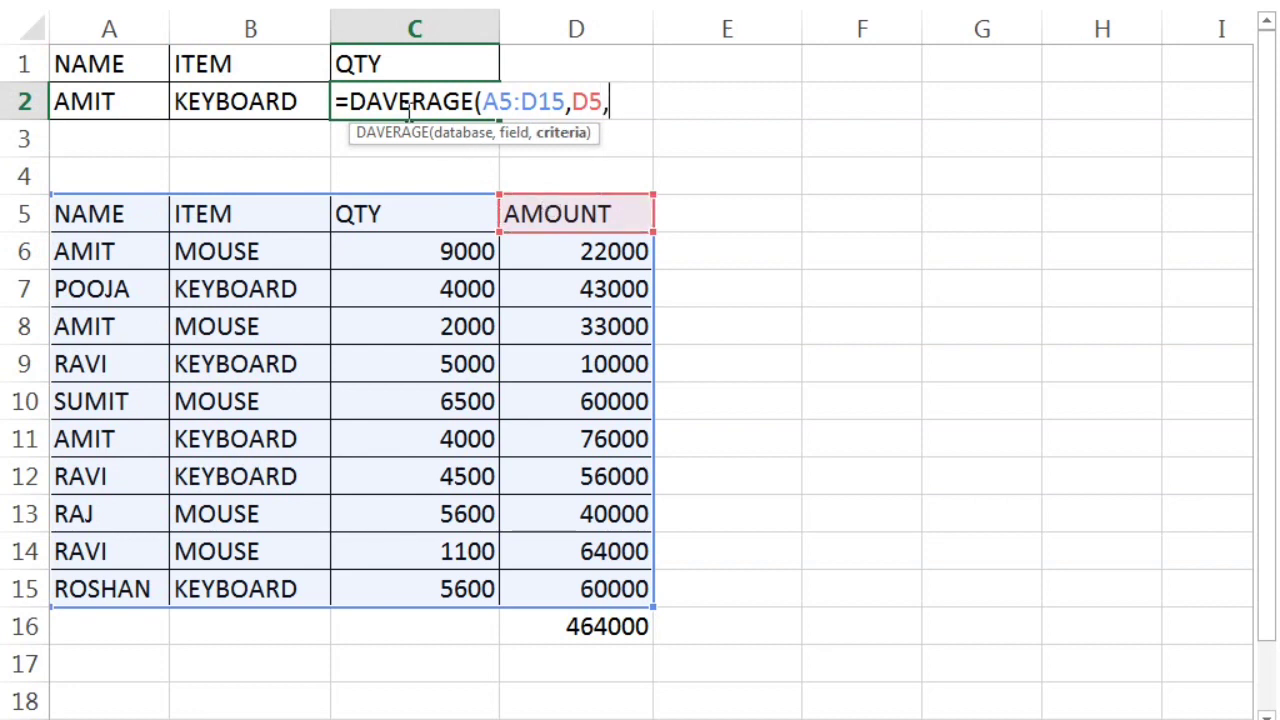
click(96, 72)
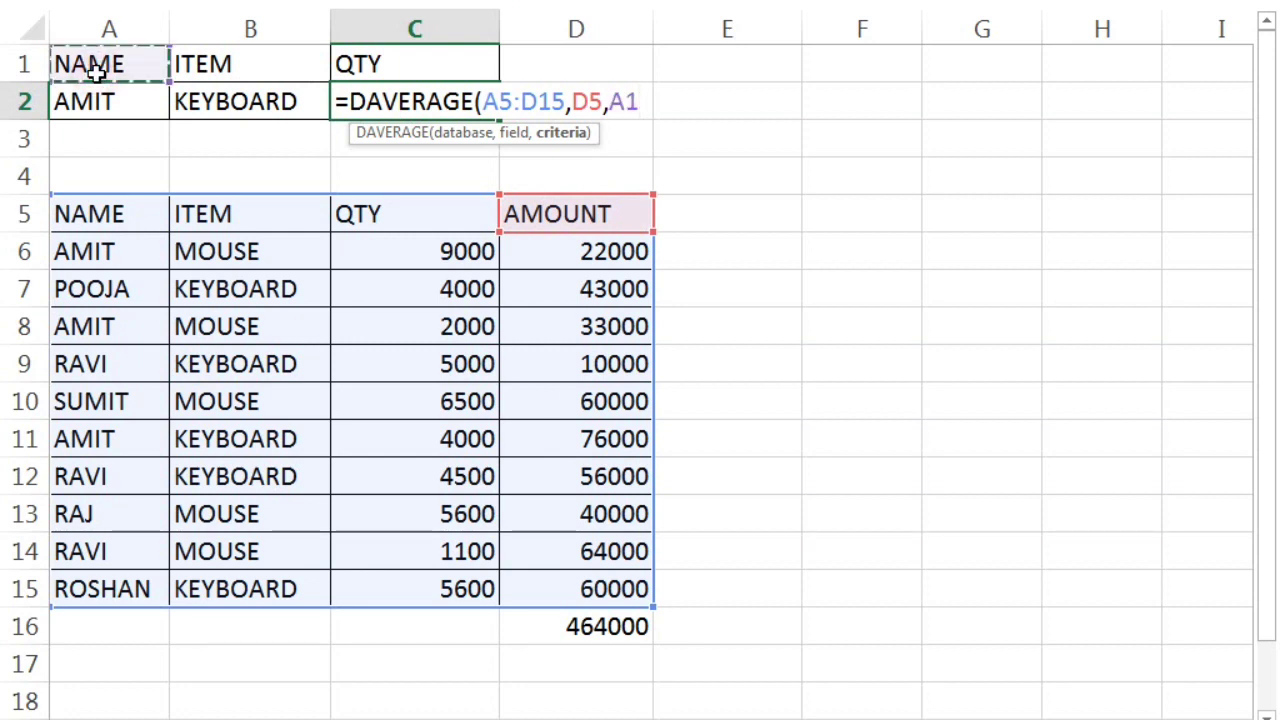
key(shift+Down)
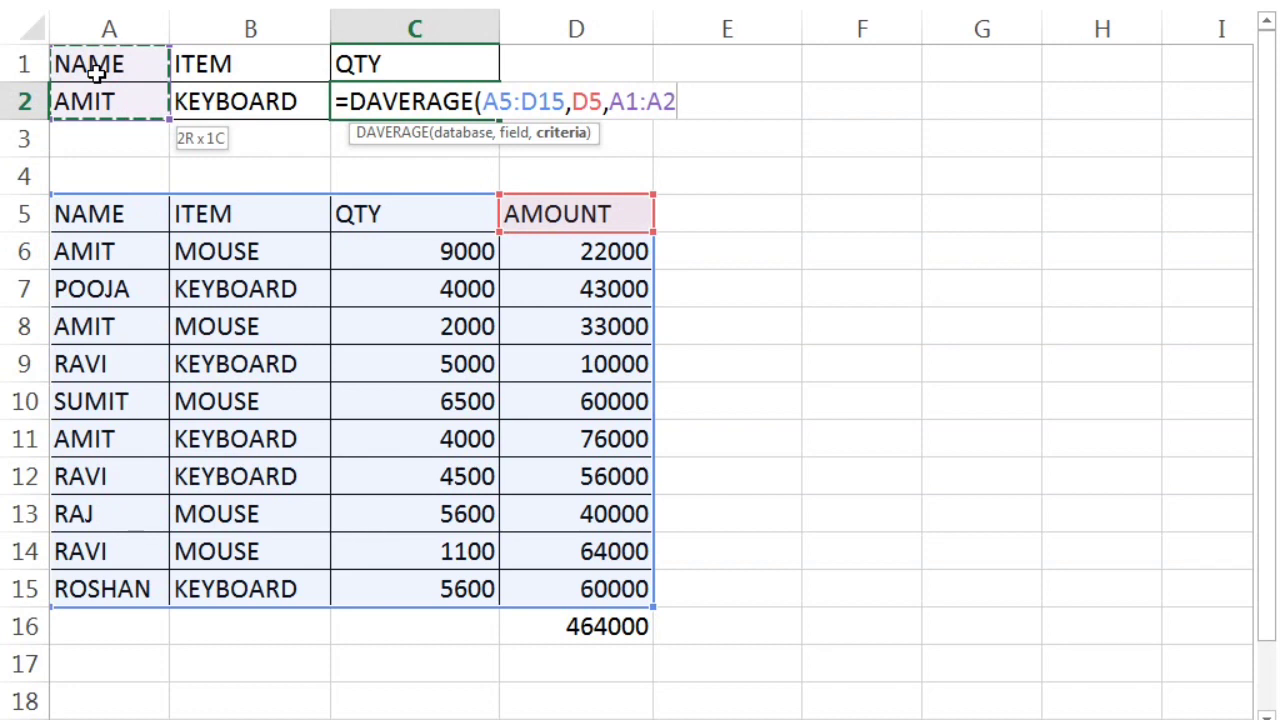
text())
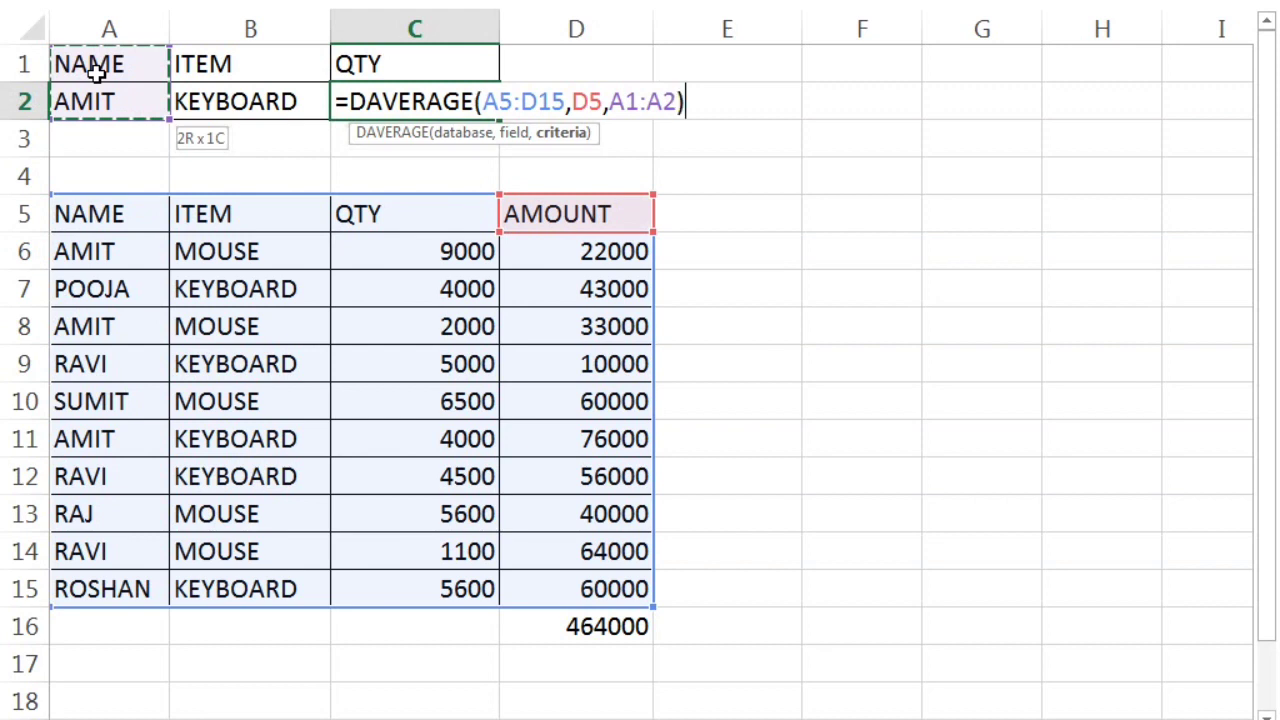
key(Return)
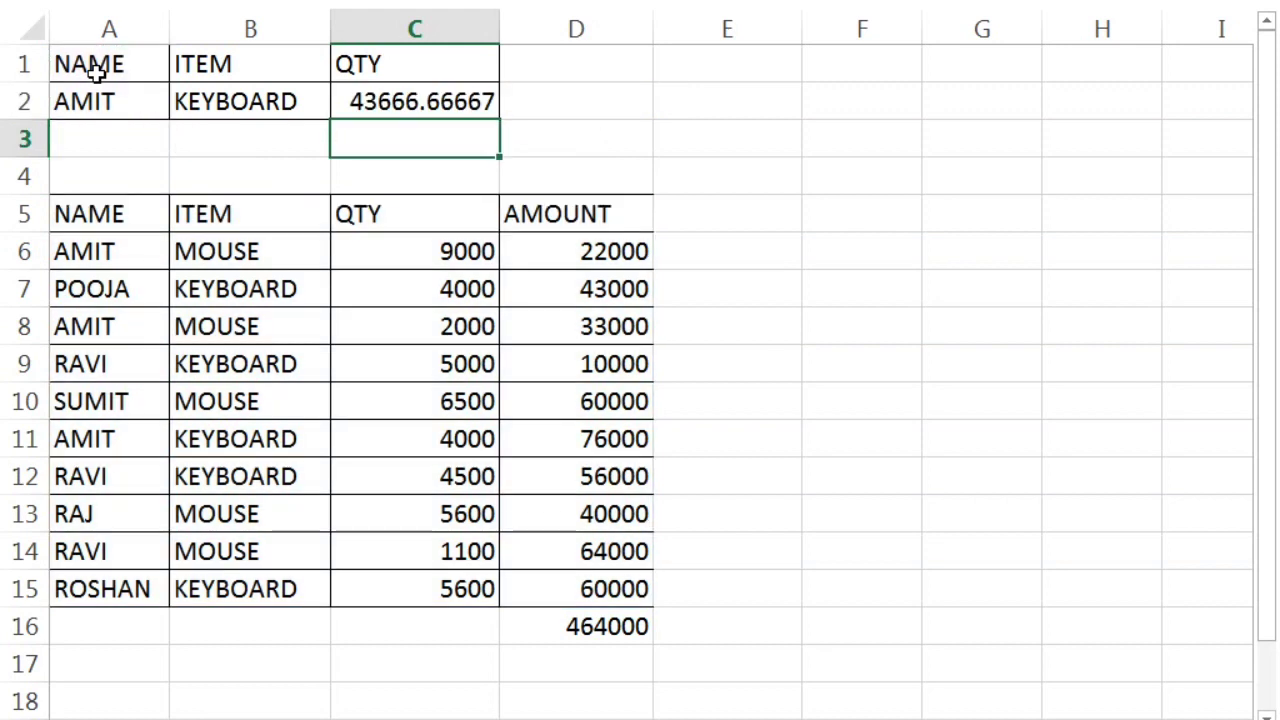
Change the summary header in C1 to AMOUNT.
click(414, 64)
text(AM)
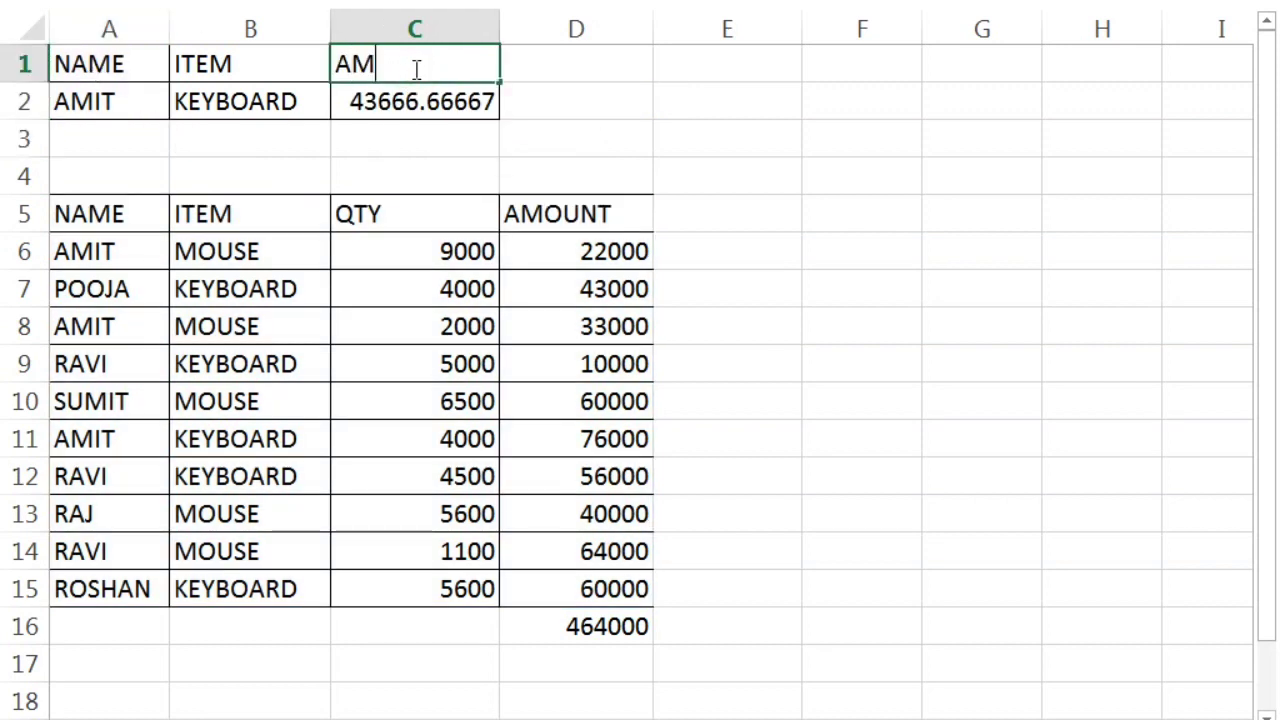
text(OUNT)
key(Return)
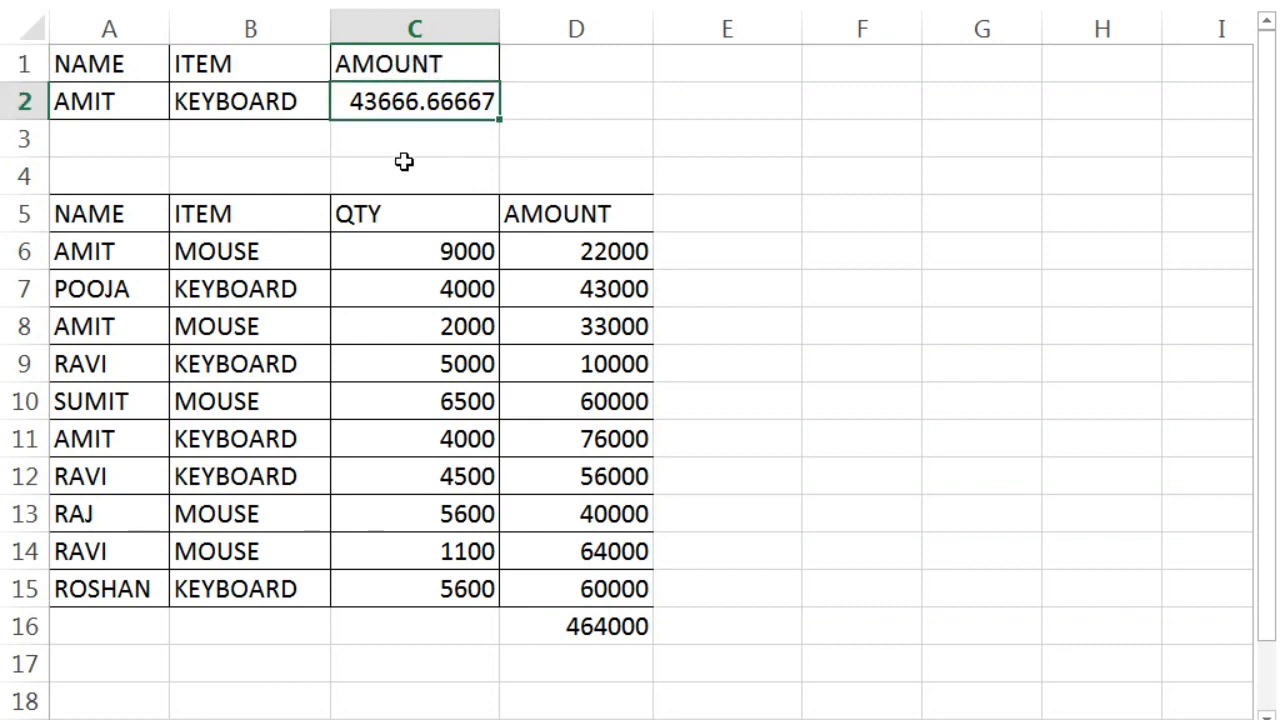
Replace the name criterion in A2 with the name from the record in row 9.
click(84, 97)
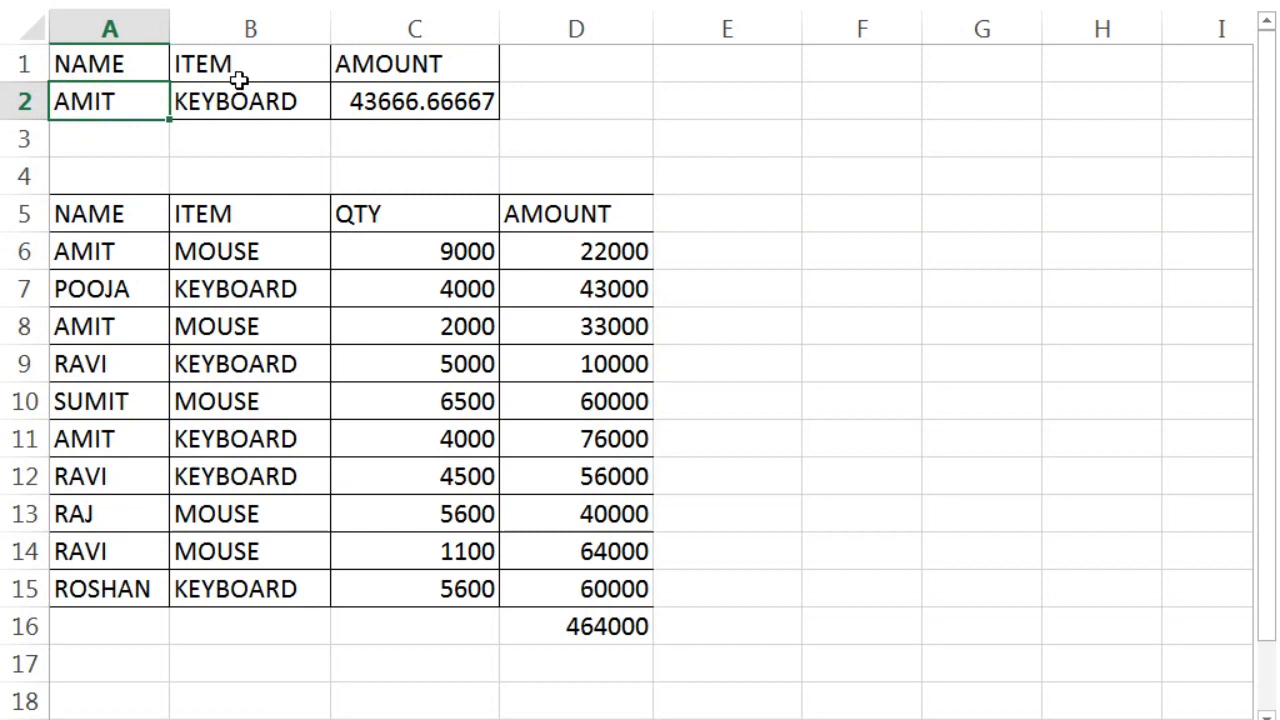
click(423, 101)
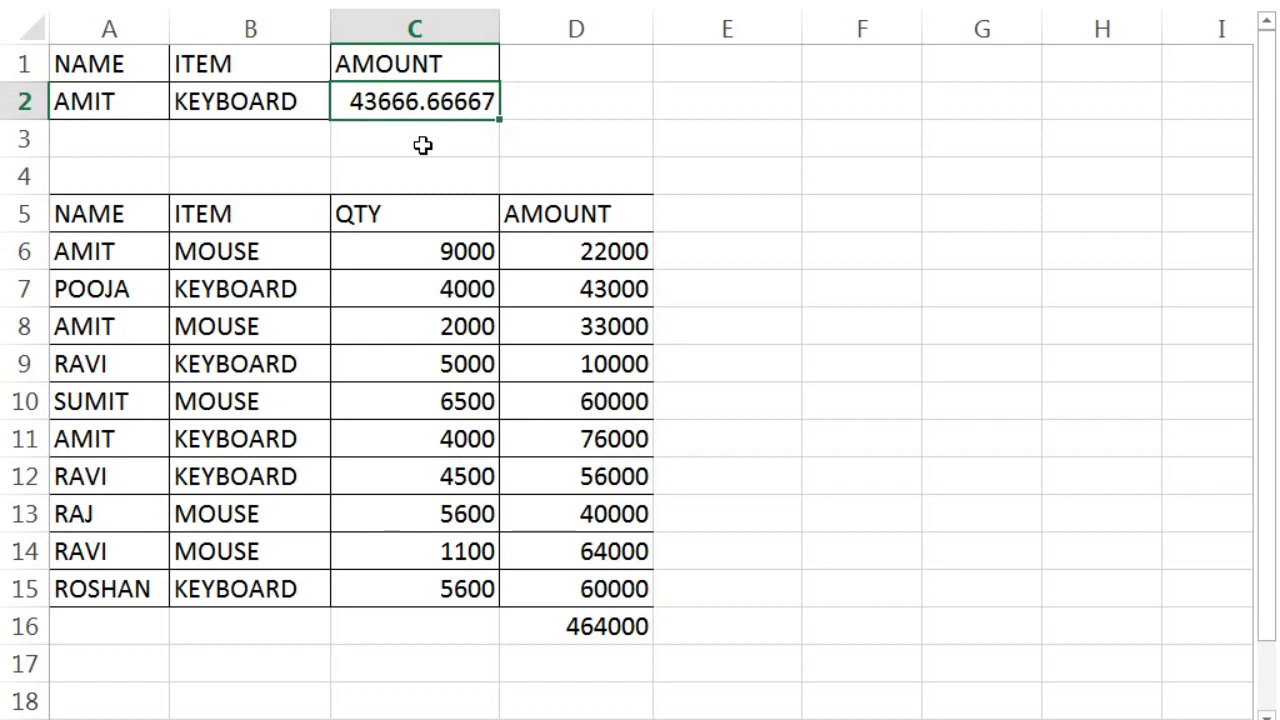
click(79, 108)
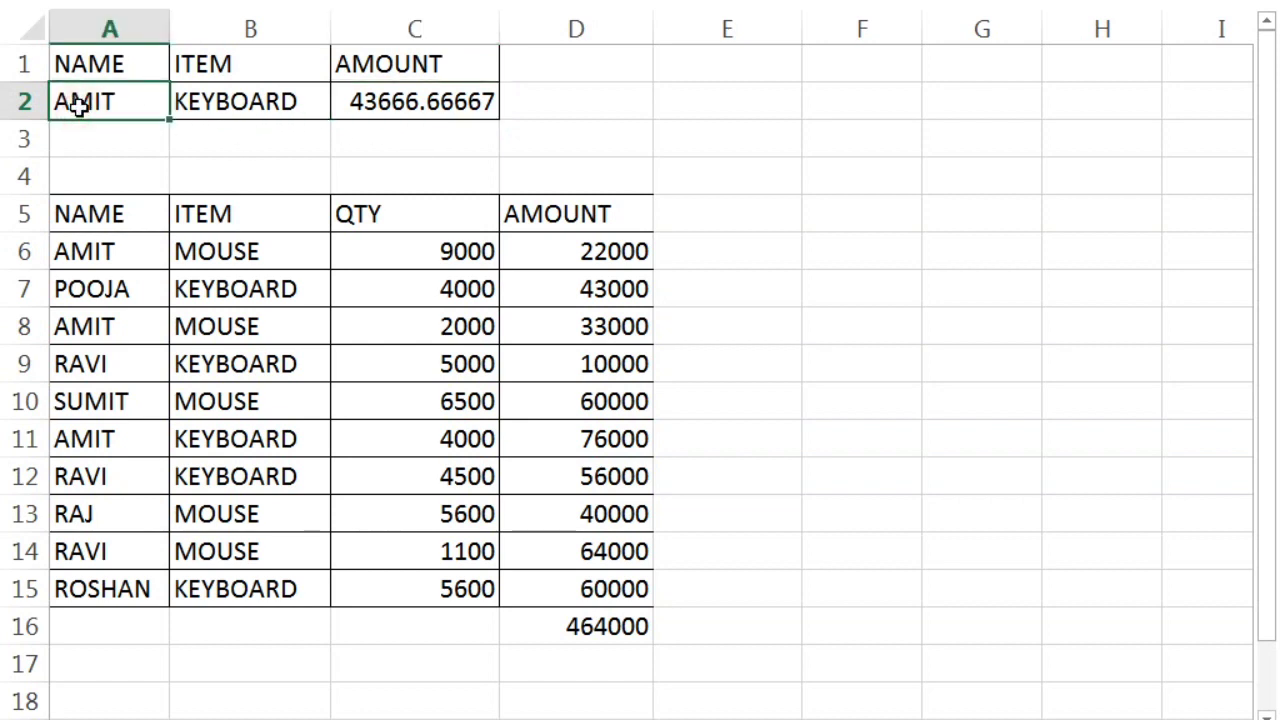
text(E)
key(BackSpace)
text(RAVI)
key(Return)
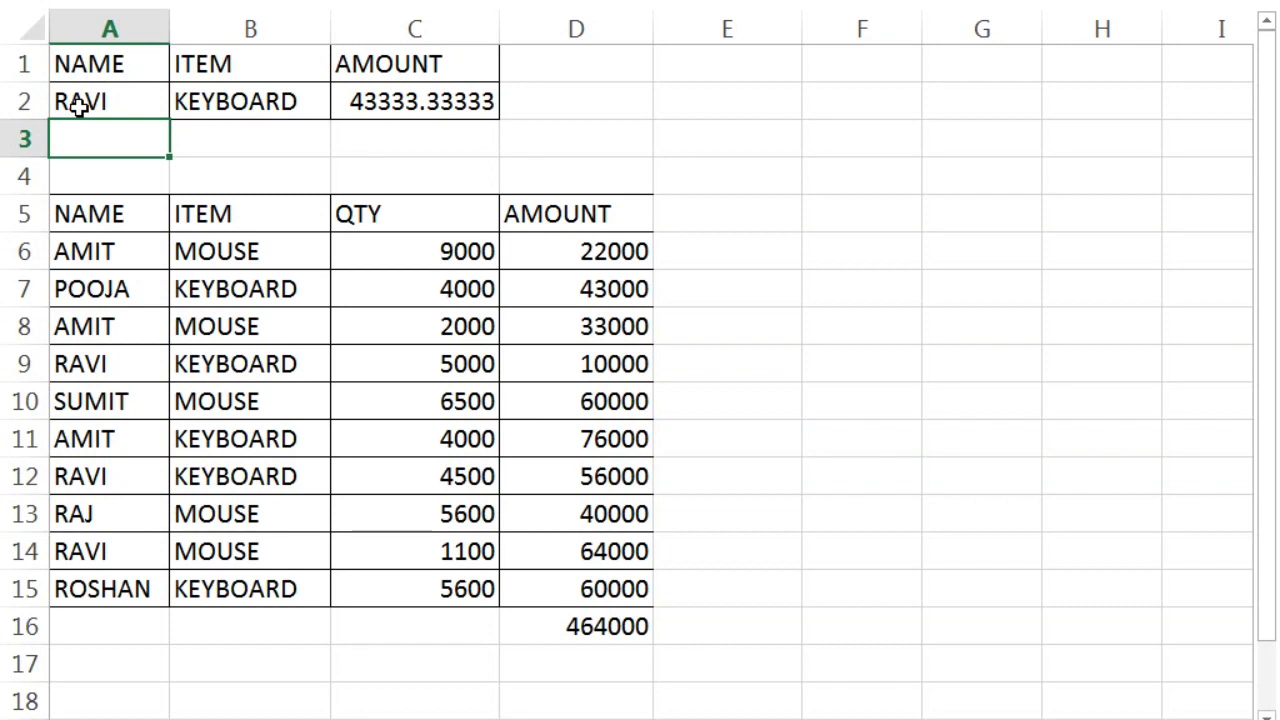
Change the criteria range of the DAVERAGE formula in C2 to A1:B2.
click(213, 90)
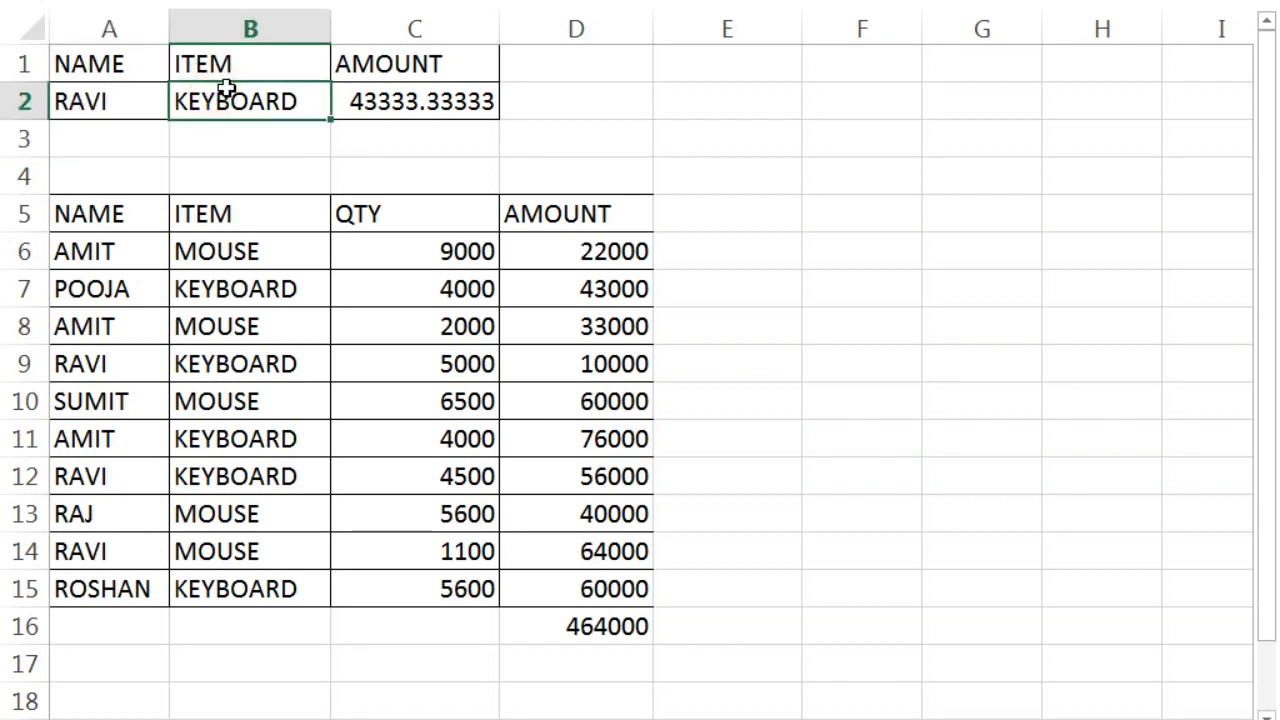
click(354, 89)
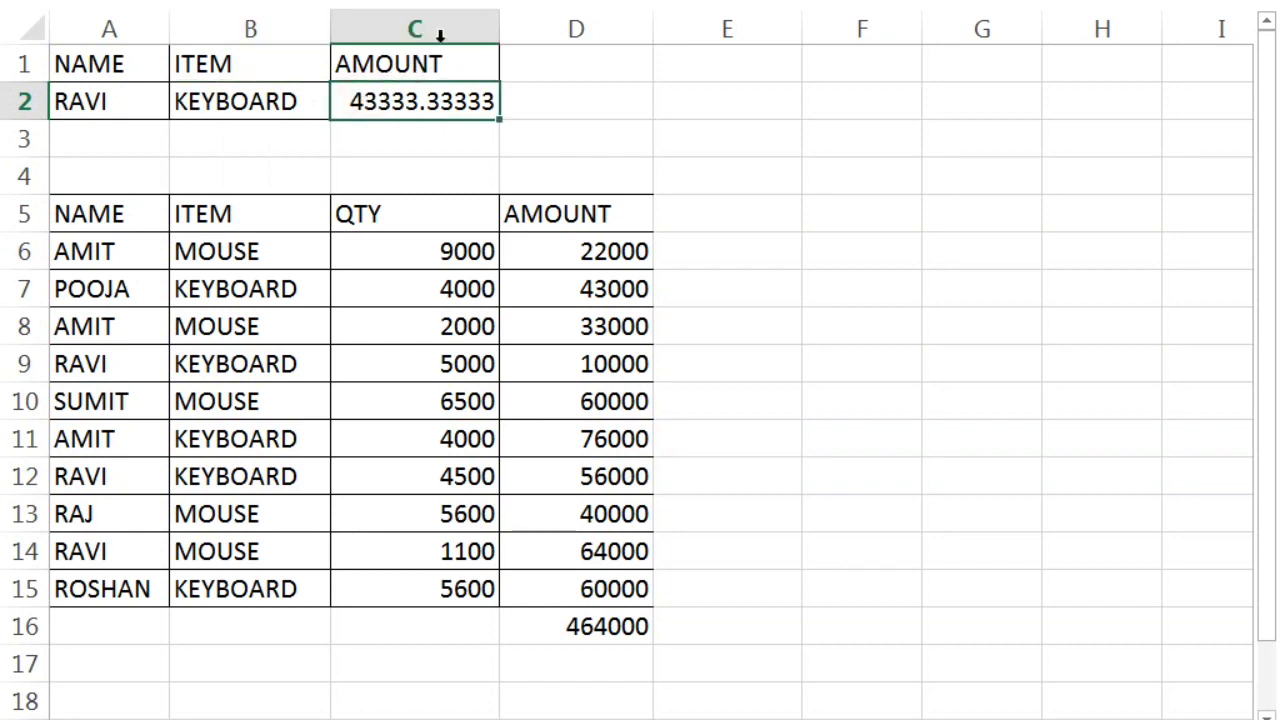
double_click(433, 95)
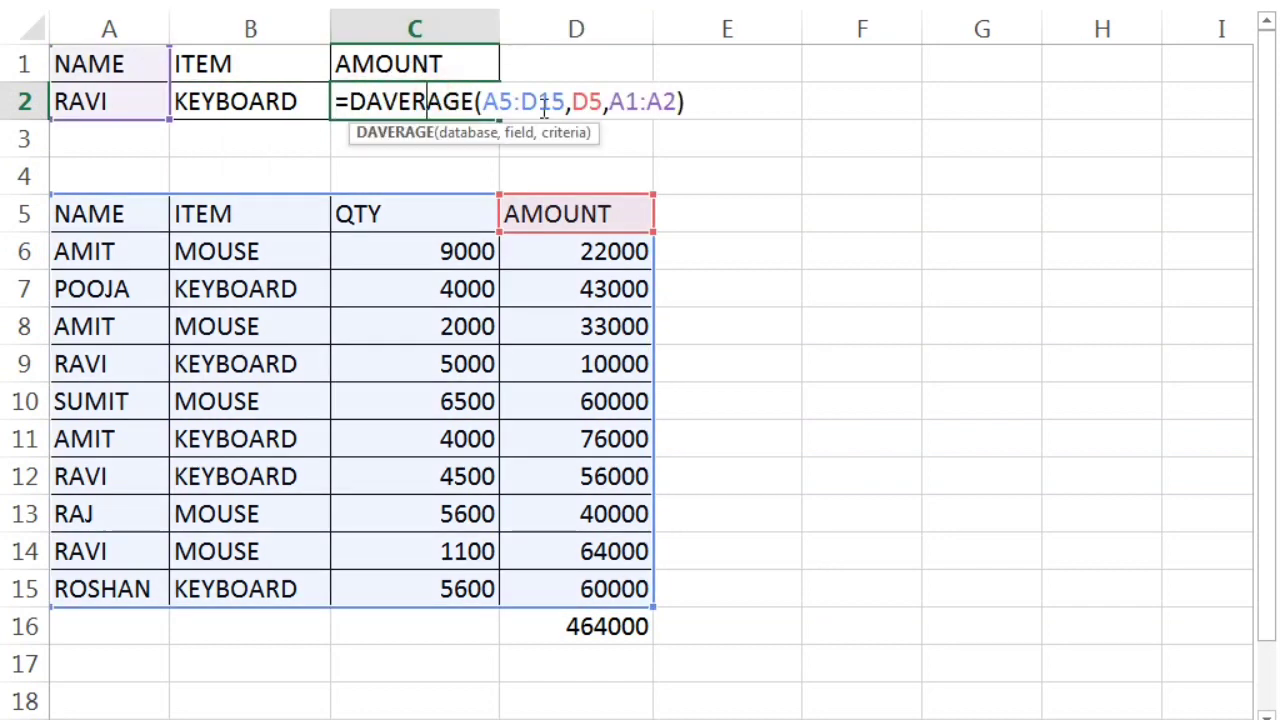
click(677, 101)
key(BackSpace)
key(BackSpace)
key(BackSpace)
key(BackSpace)
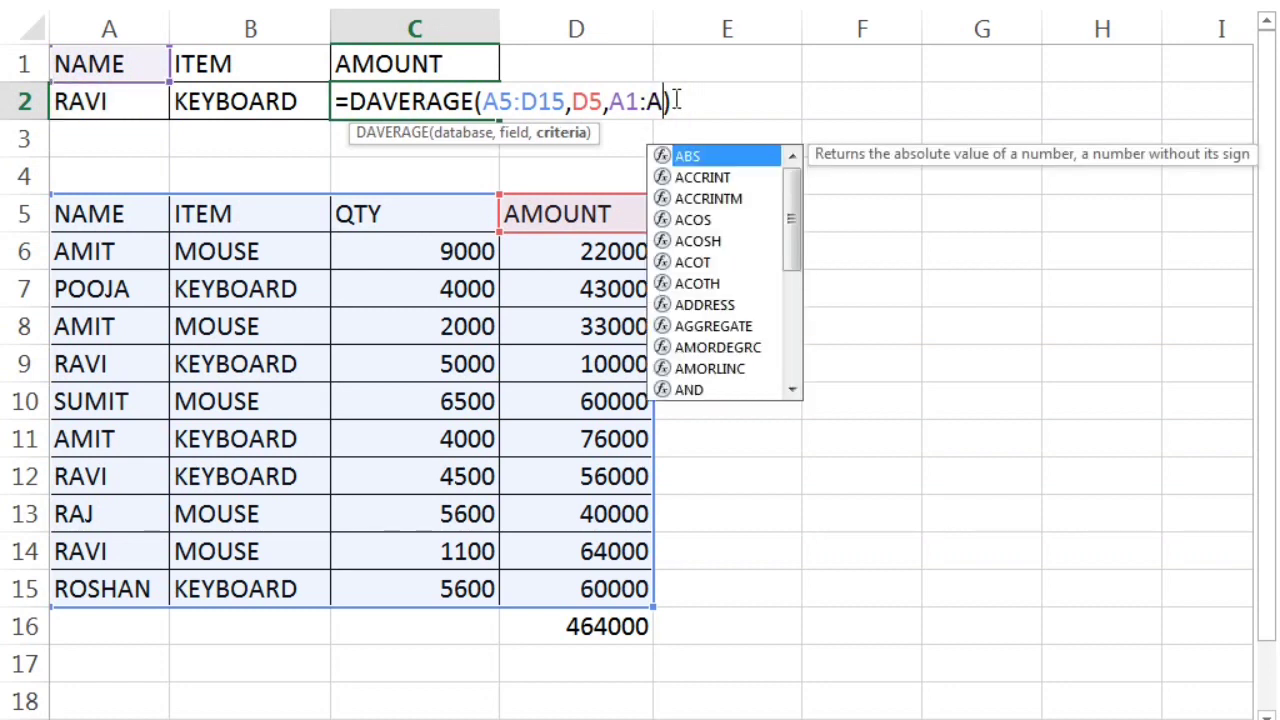
key(BackSpace)
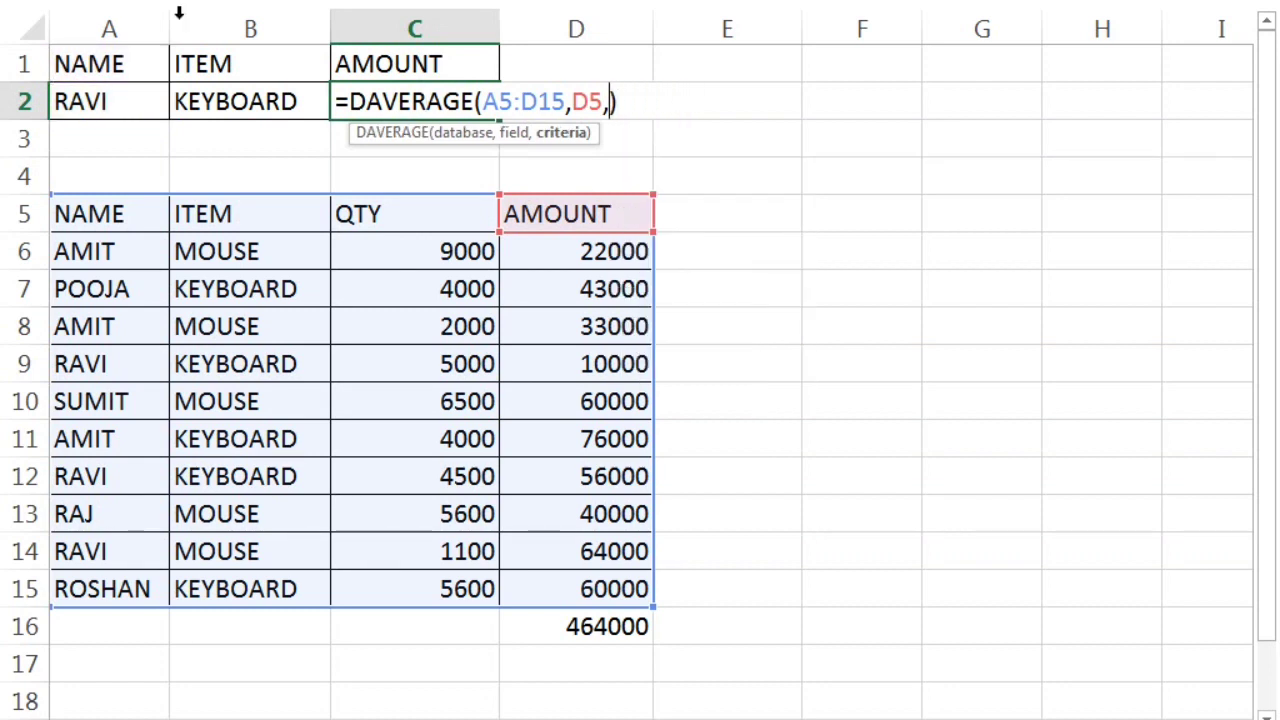
click(117, 64)
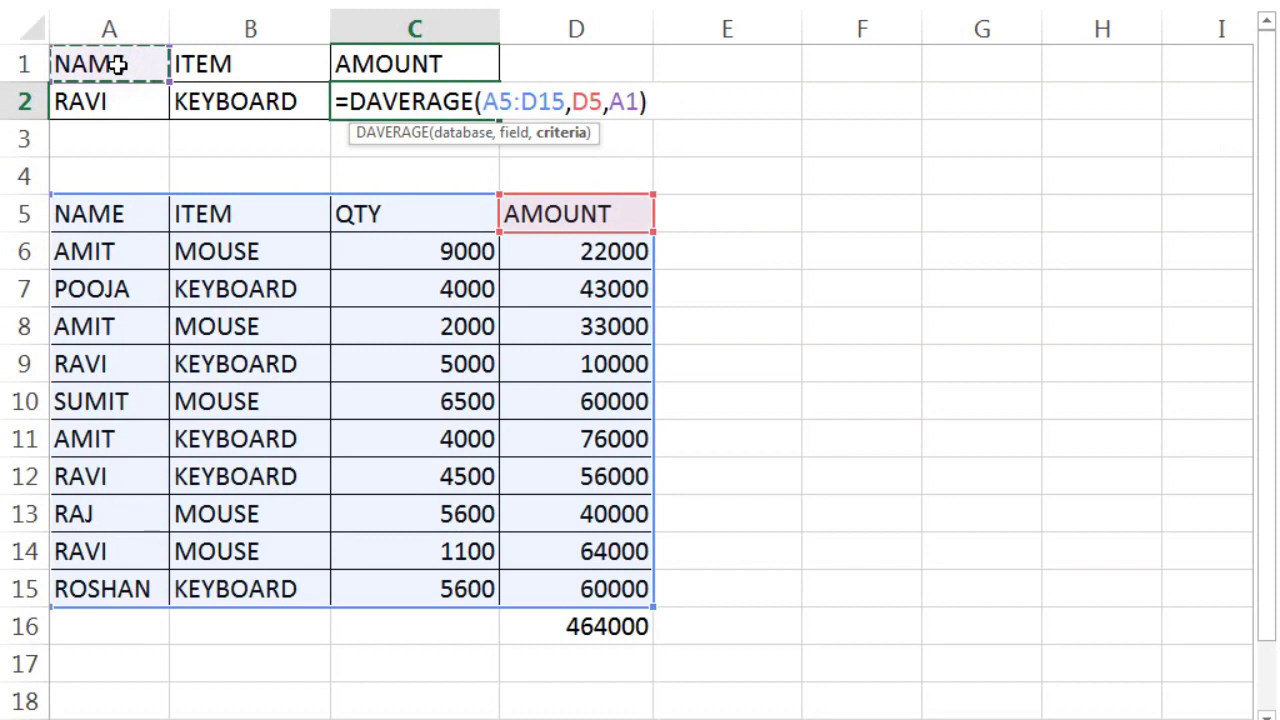
key(shift+Right)
key(shift+Down)
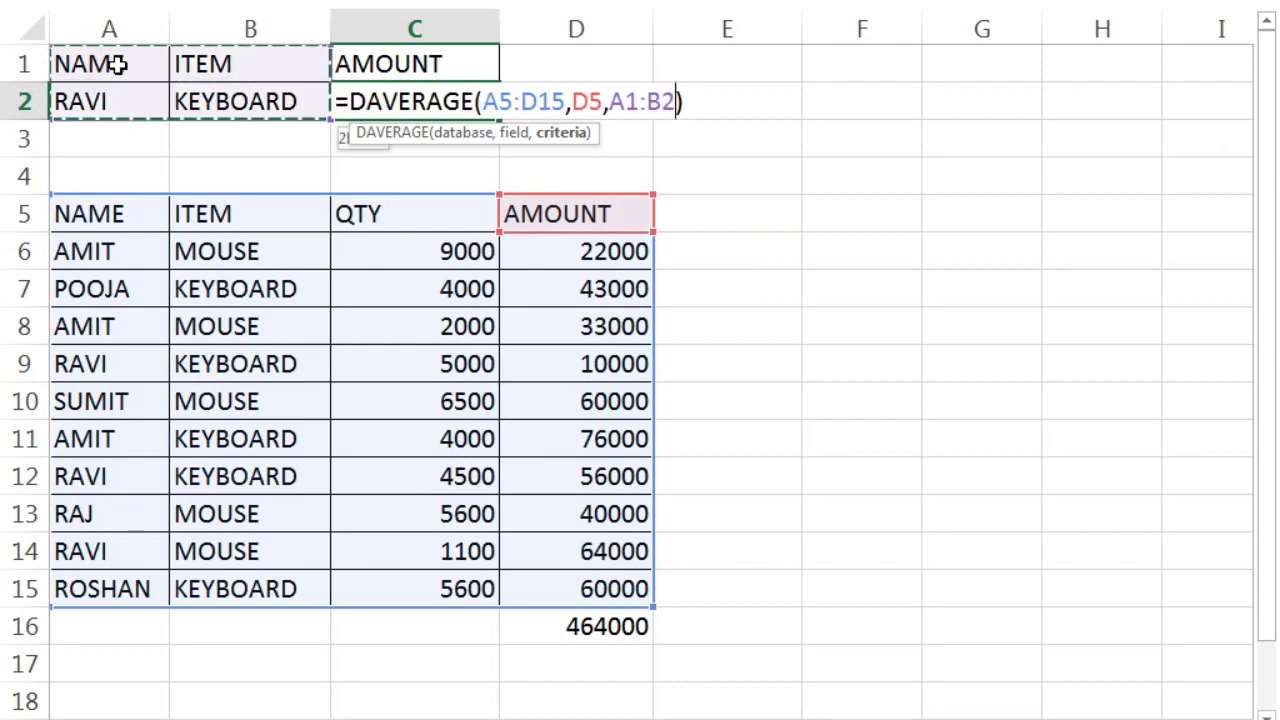
key(Return)
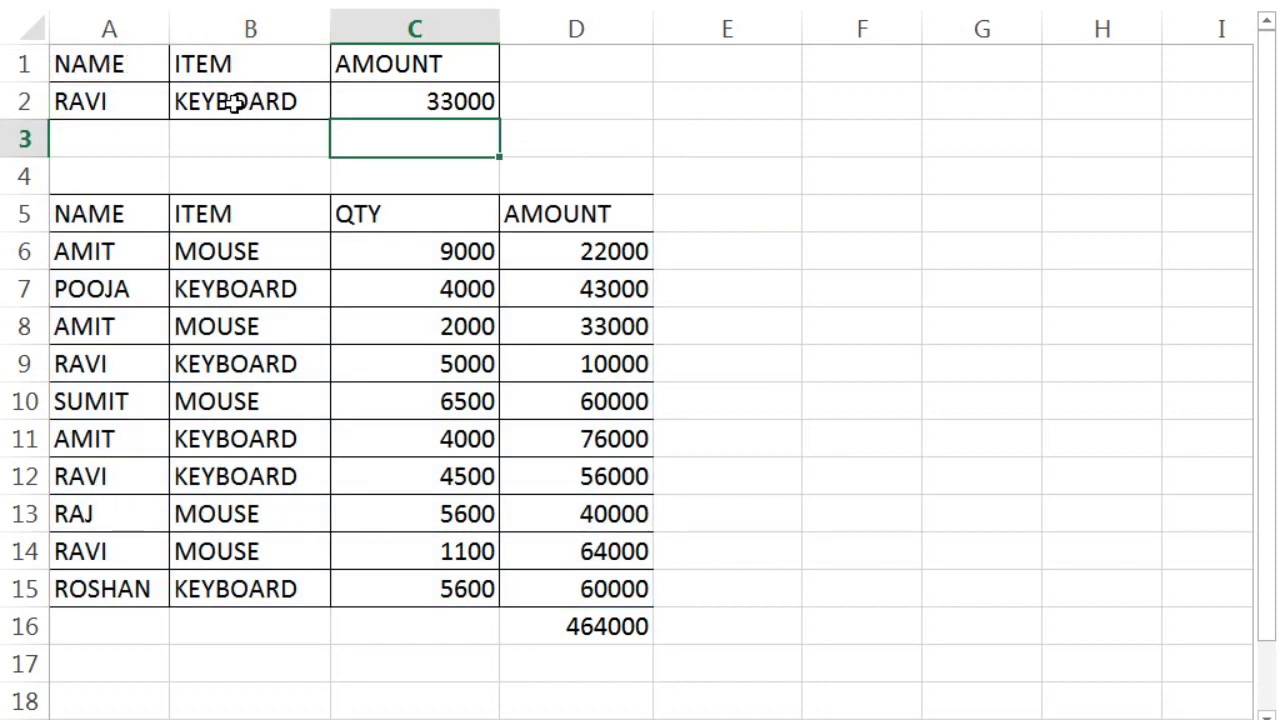
Set the name criterion in A2 to the name in row 6 and check the average in C2.
click(473, 92)
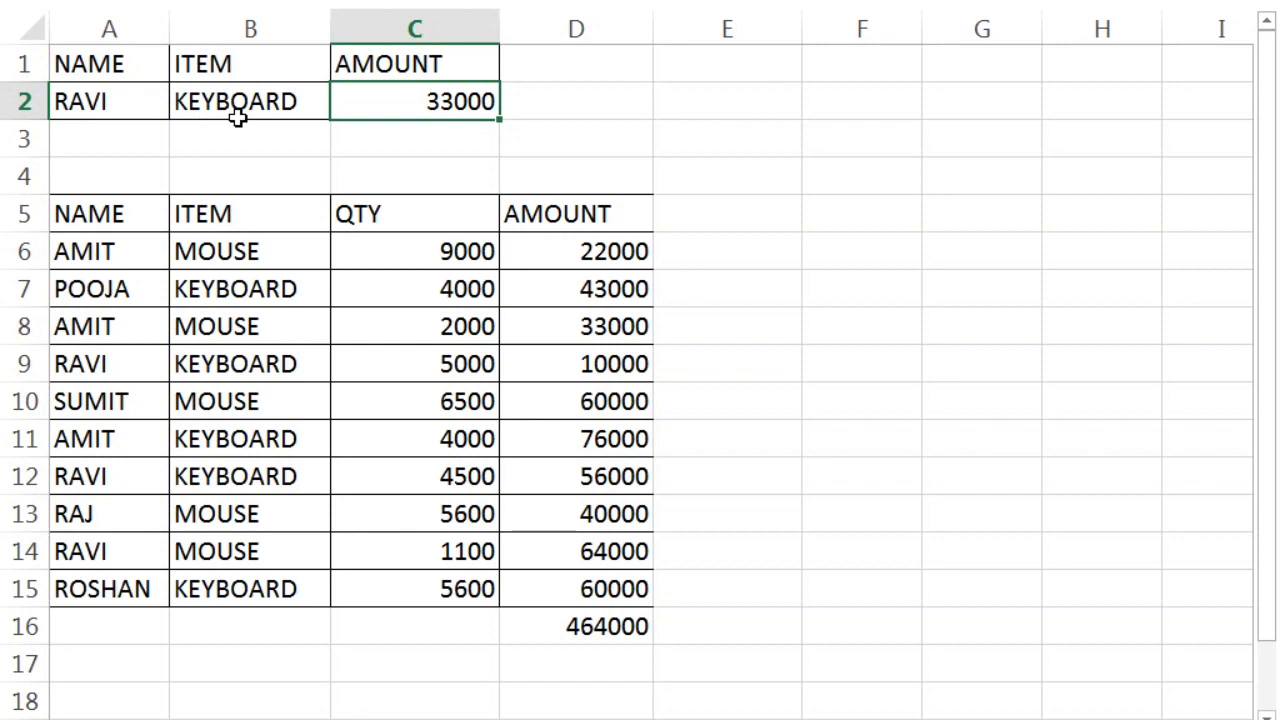
click(91, 105)
text(AMIT)
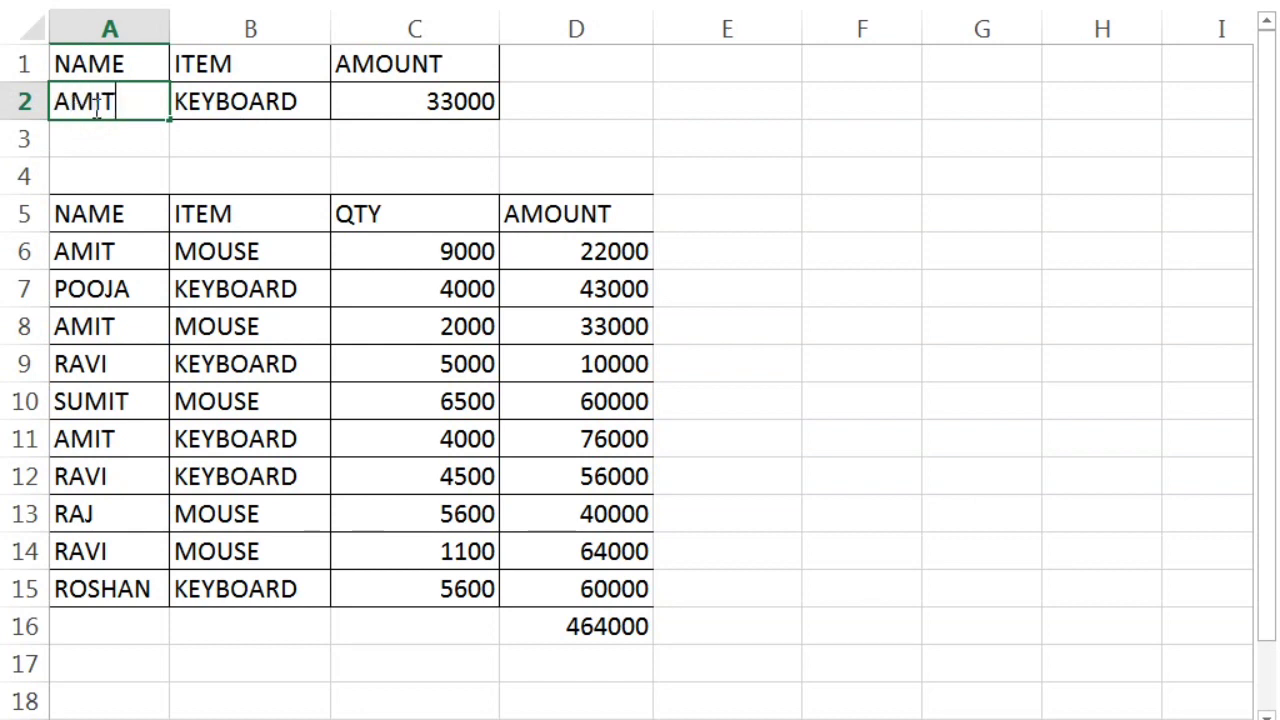
key(Return)
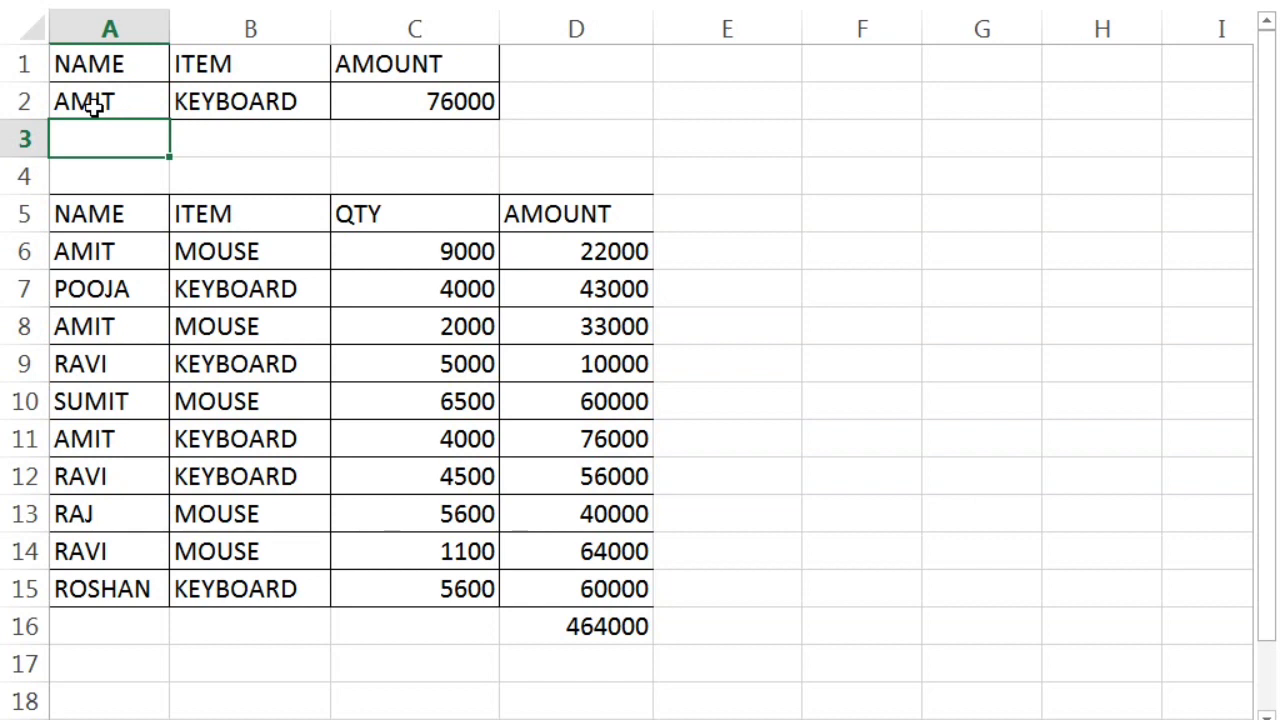
click(502, 130)
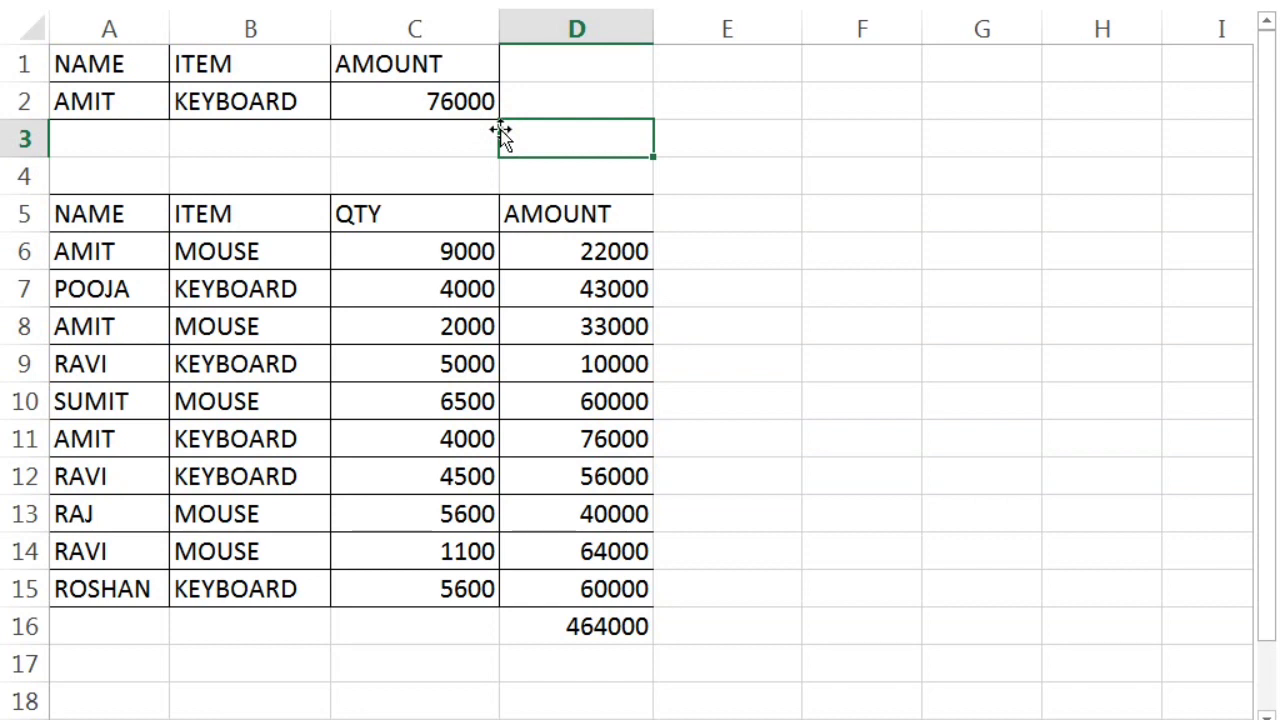
click(438, 90)
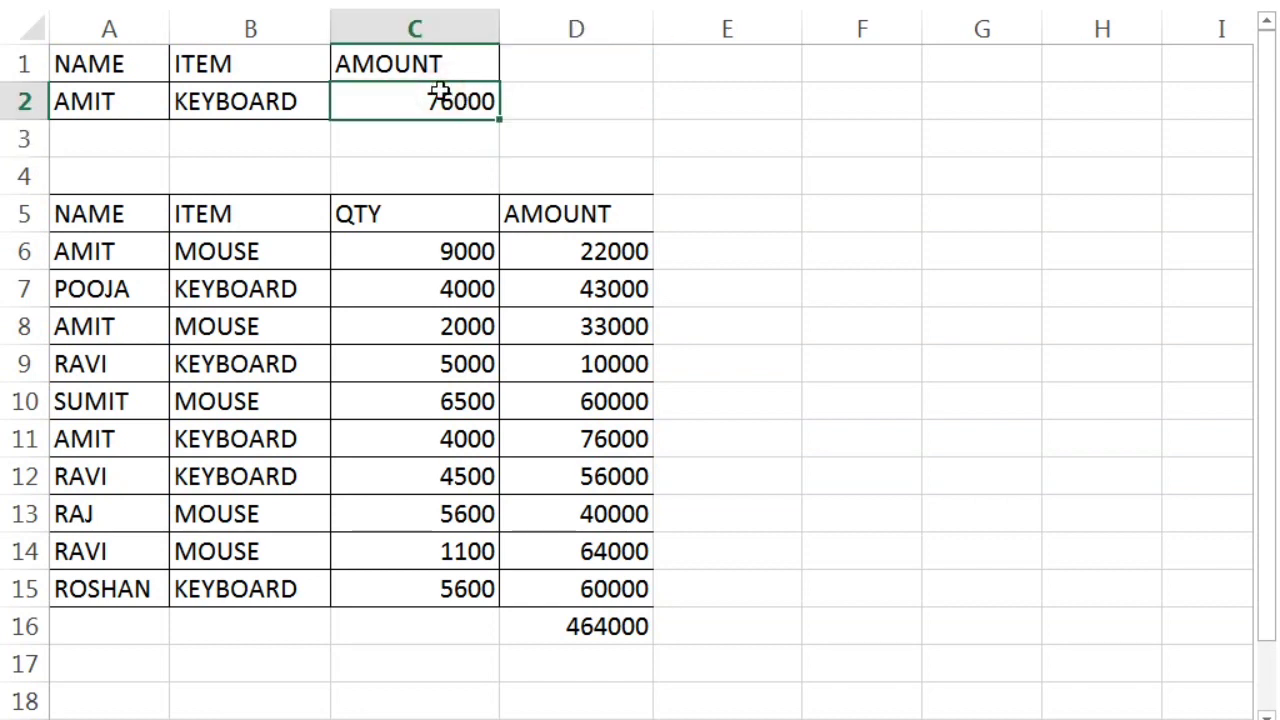
Replace the formula in C2 with a DCOUNT function that uses the sales table A5:D15 as its database.
text(=DCOUNT)
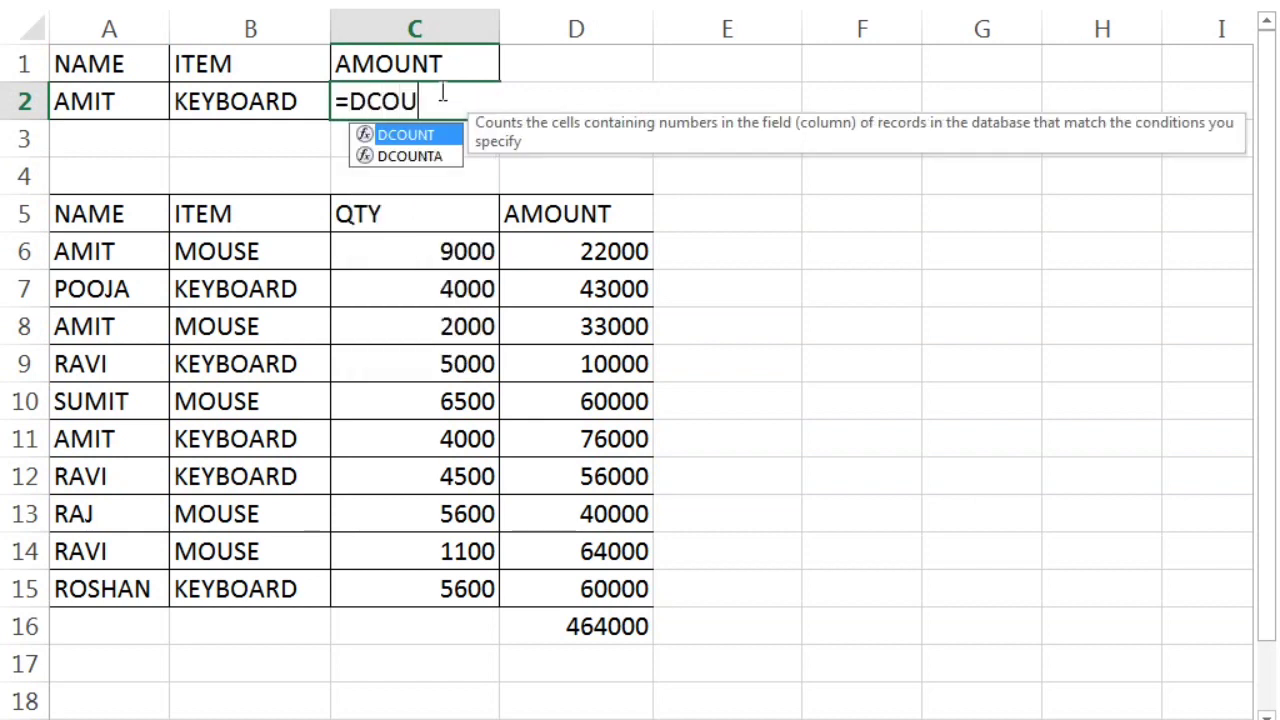
key(BackSpace)
key(BackSpace)
key(BackSpace)
key(BackSpace)
key(BackSpace)
key(BackSpace)
text(DCOUM)
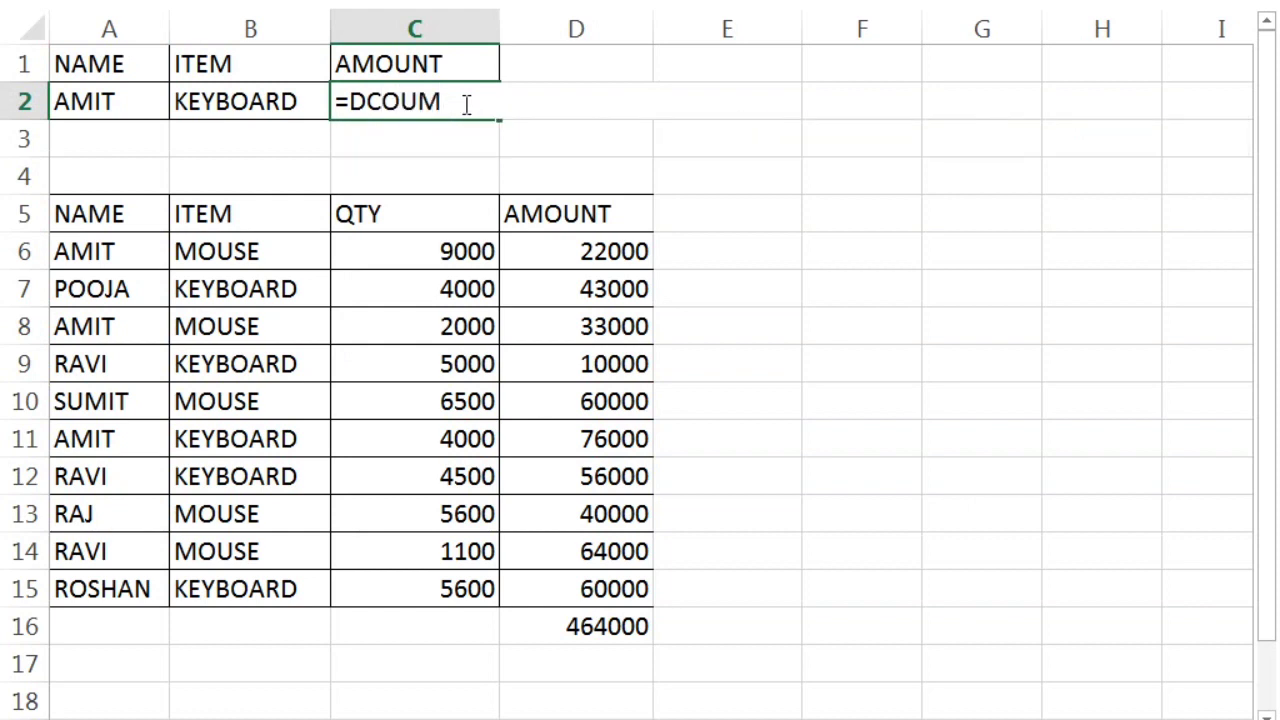
key(BackSpace)
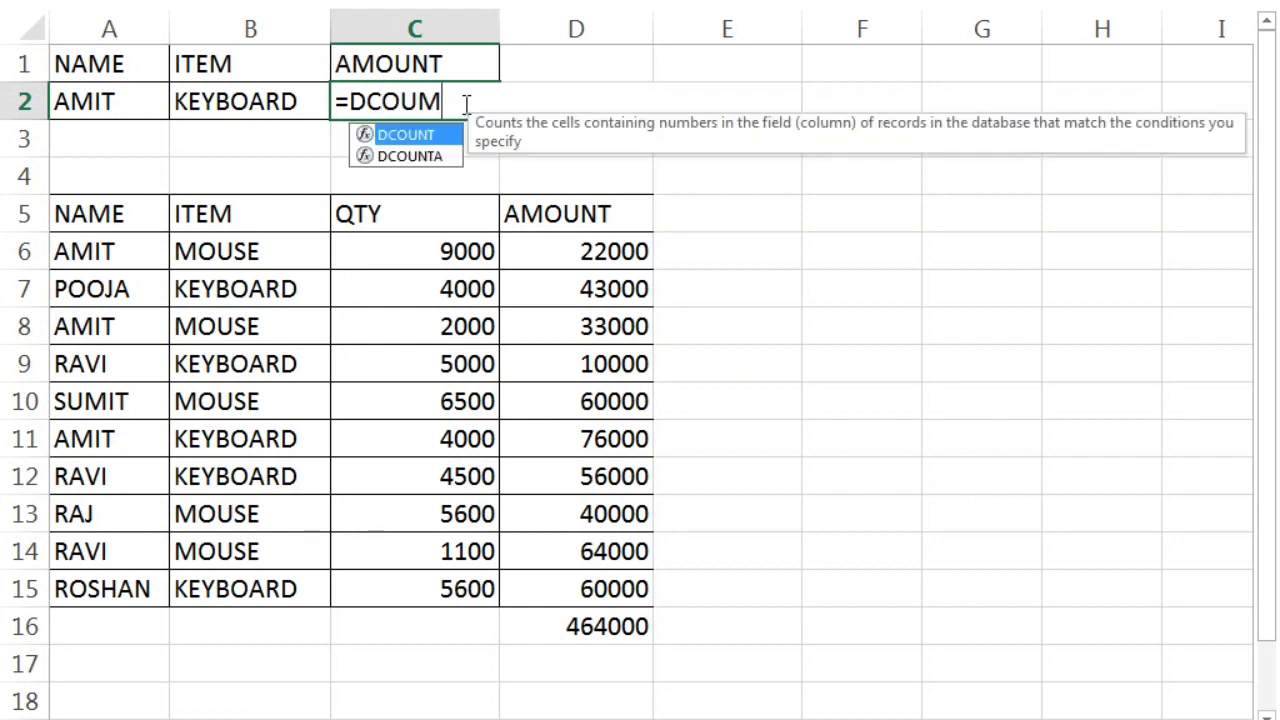
key(Tab)
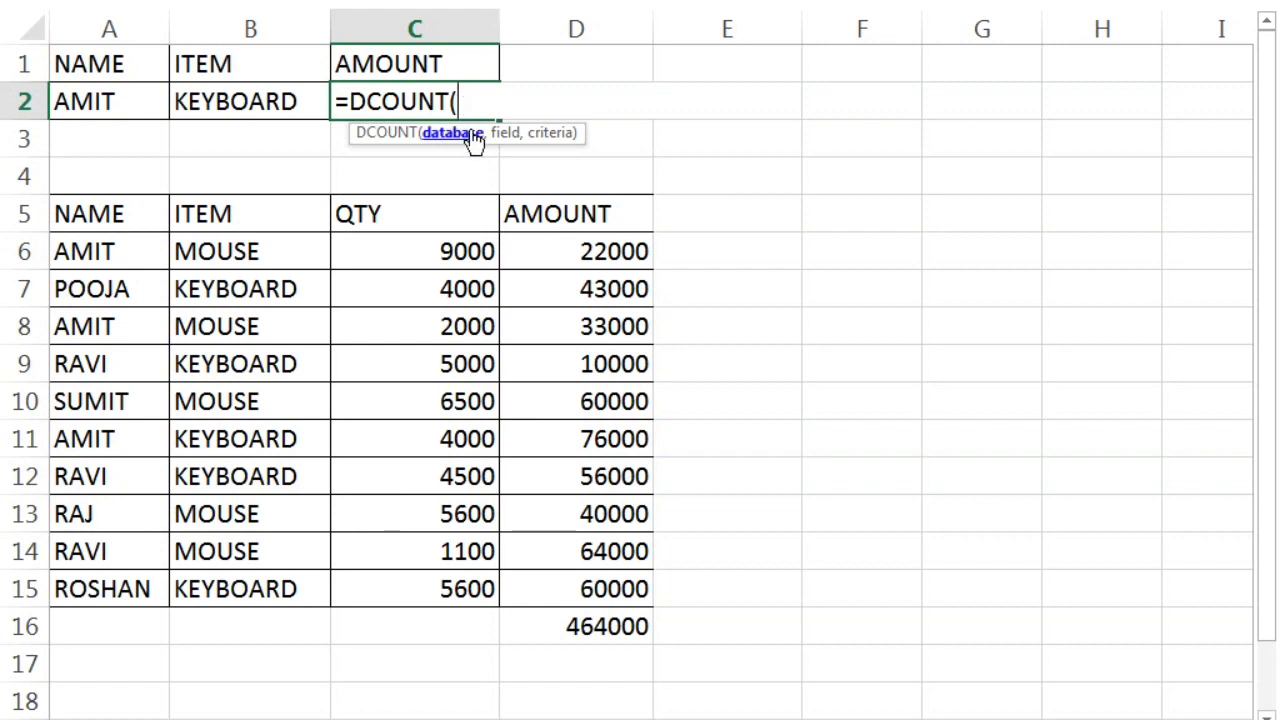
click(113, 216)
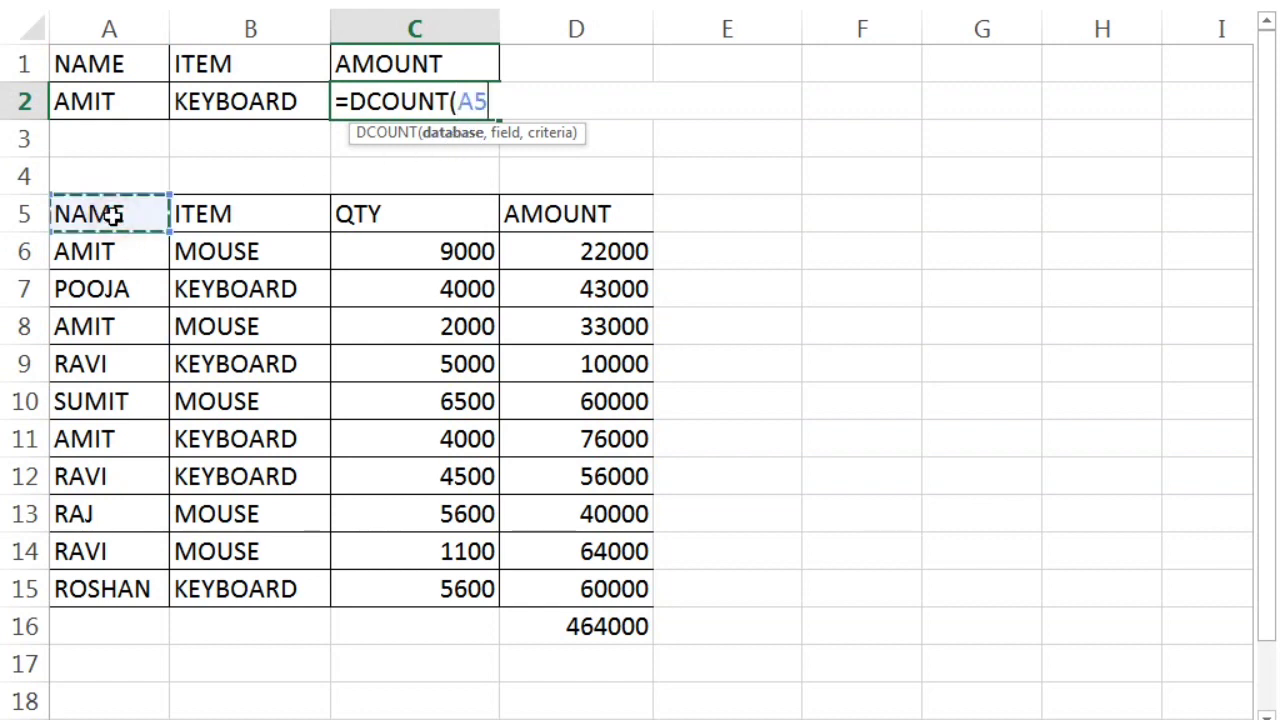
key(shift+Right)
key(shift+Right)
key(shift+Right)
key(shift+Down)
key(shift+Down)
key(shift+Down)
key(shift+Down)
key(shift+Down)
key(shift+Down)
key(shift+Down)
key(shift+Down)
key(shift+Down)
key(shift+Down)
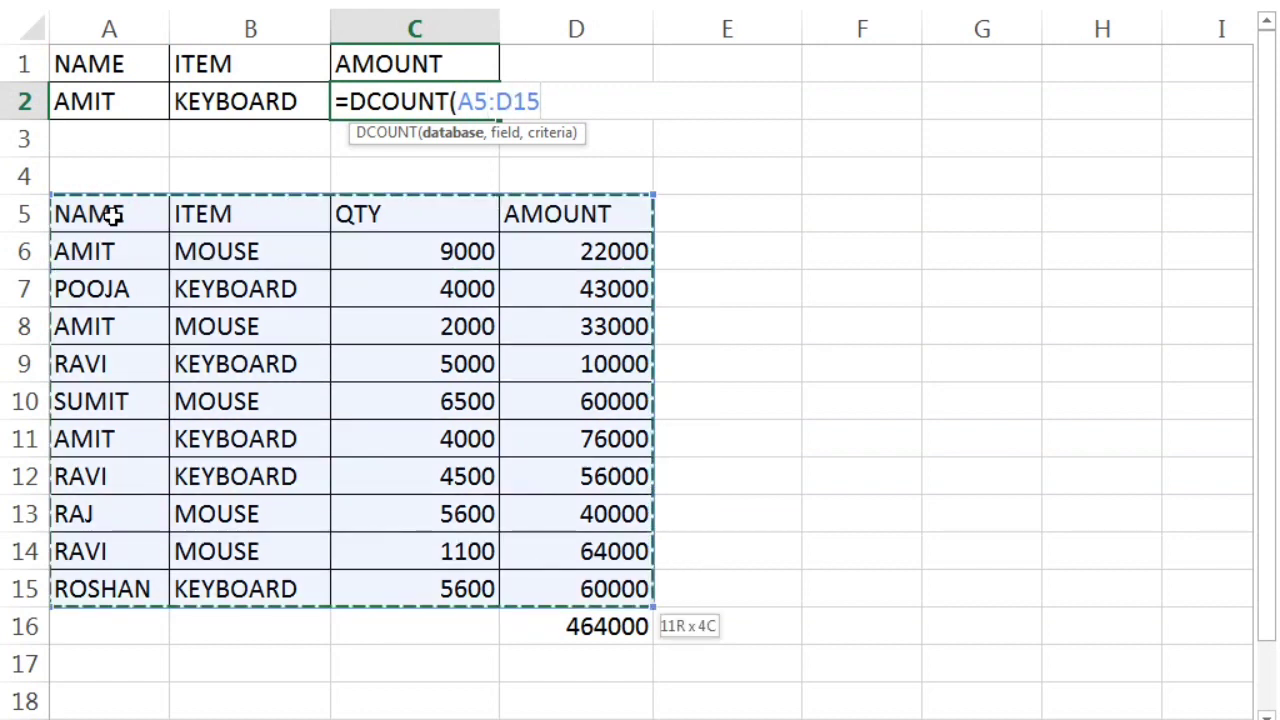
text(,)
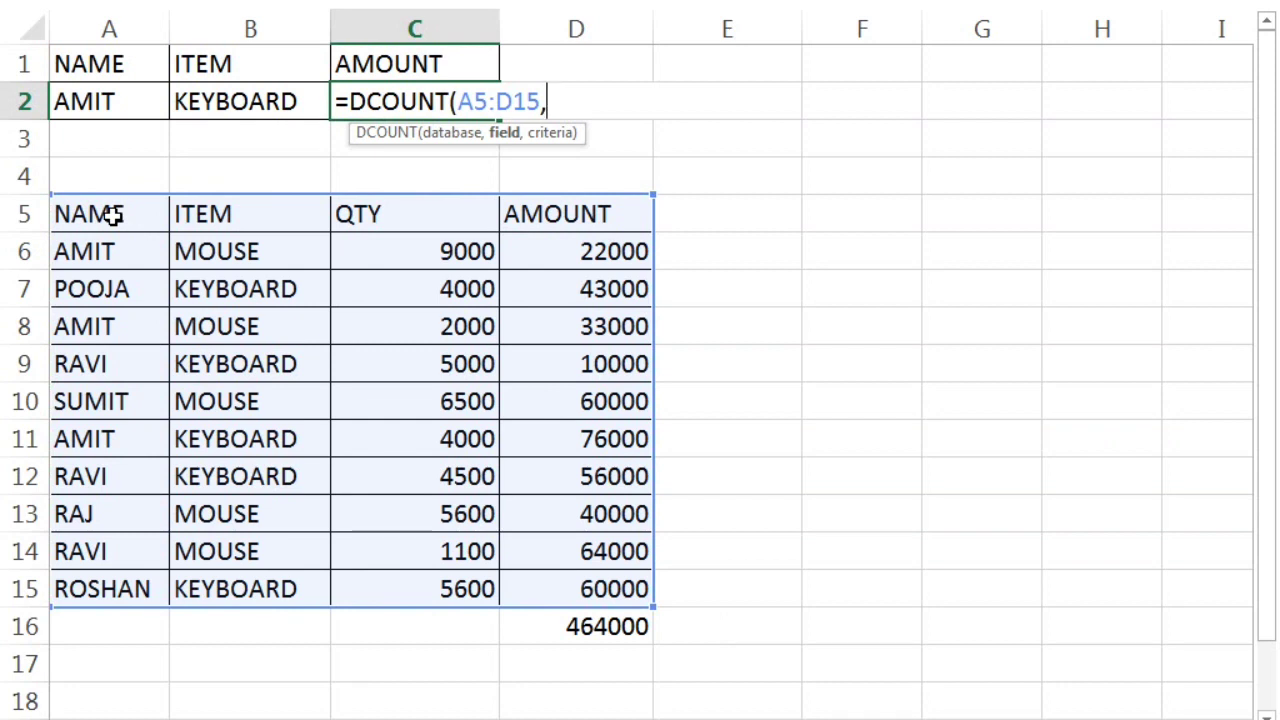
Complete the DCOUNT formula with field C5 and criteria A1:B2, and check the count against the record in row 11.
click(380, 213)
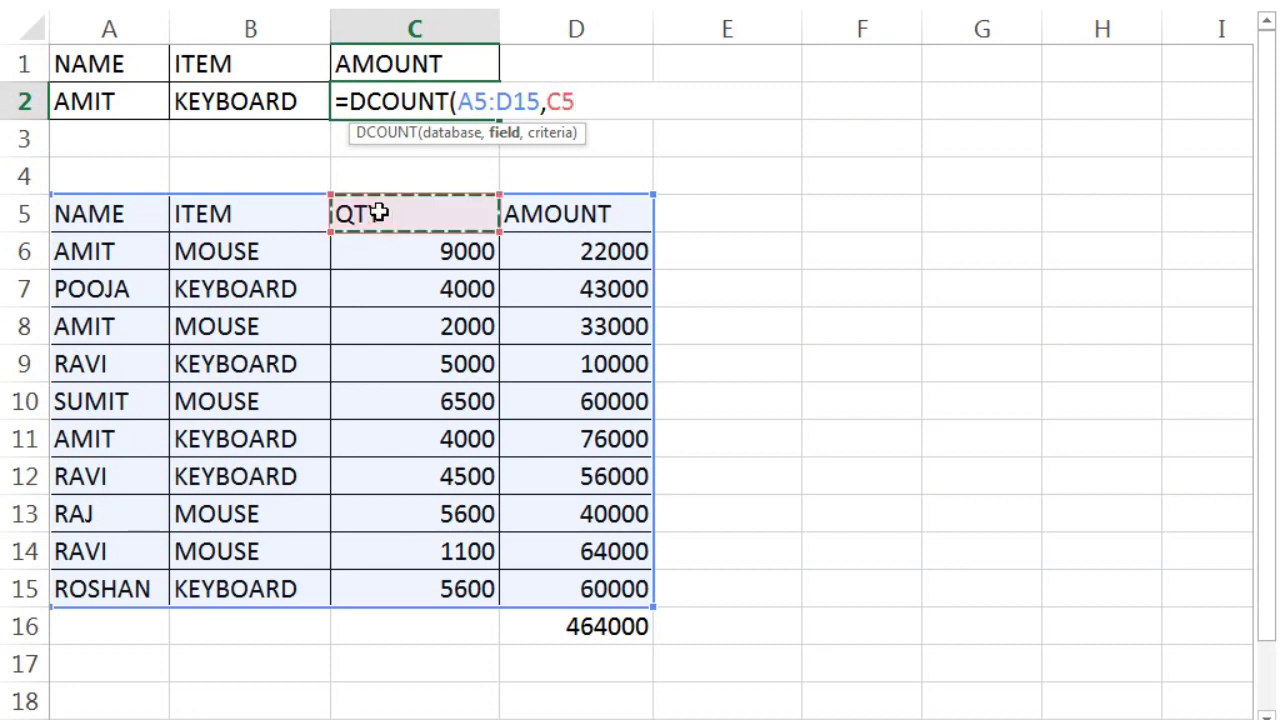
text(,)
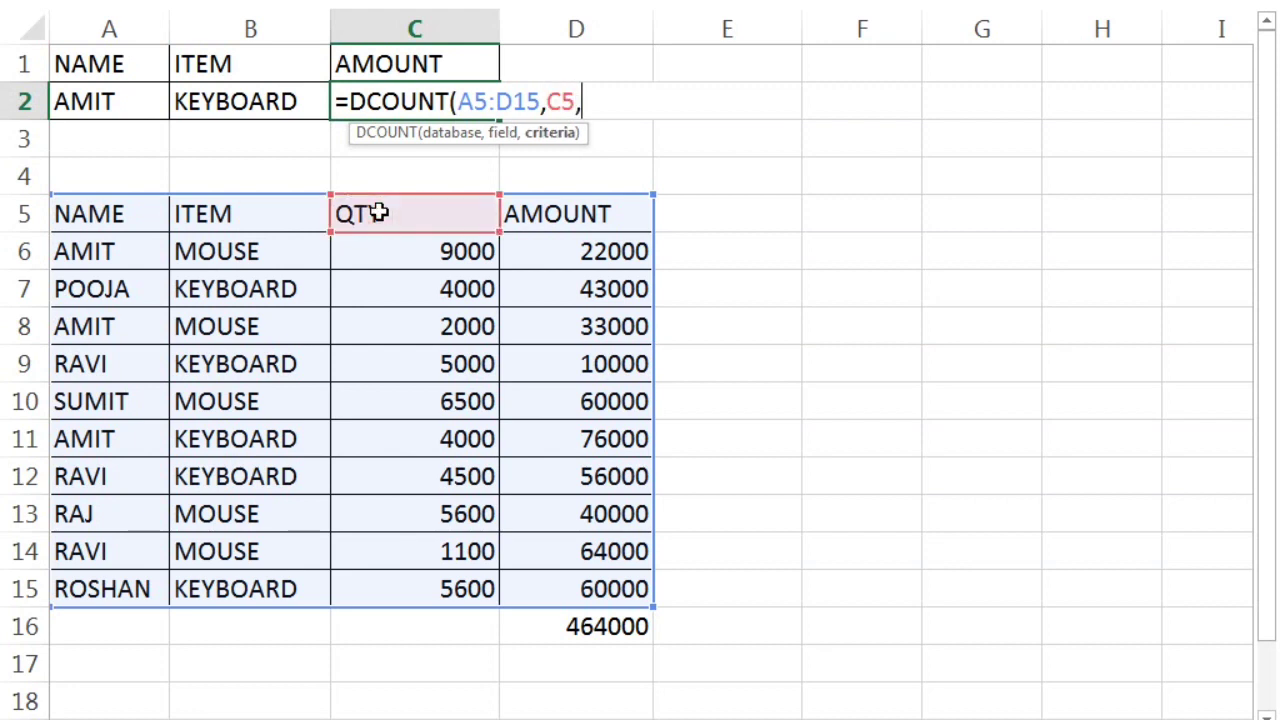
click(92, 64)
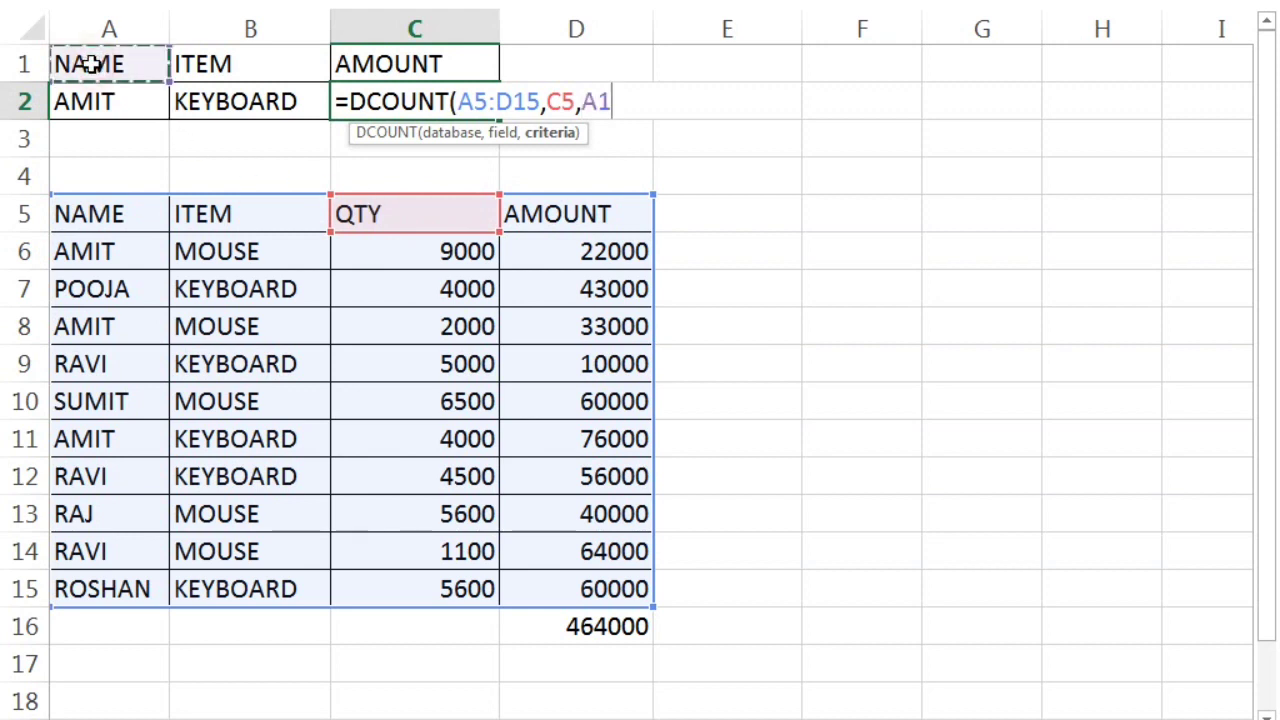
key(shift+Right)
key(shift+Down)
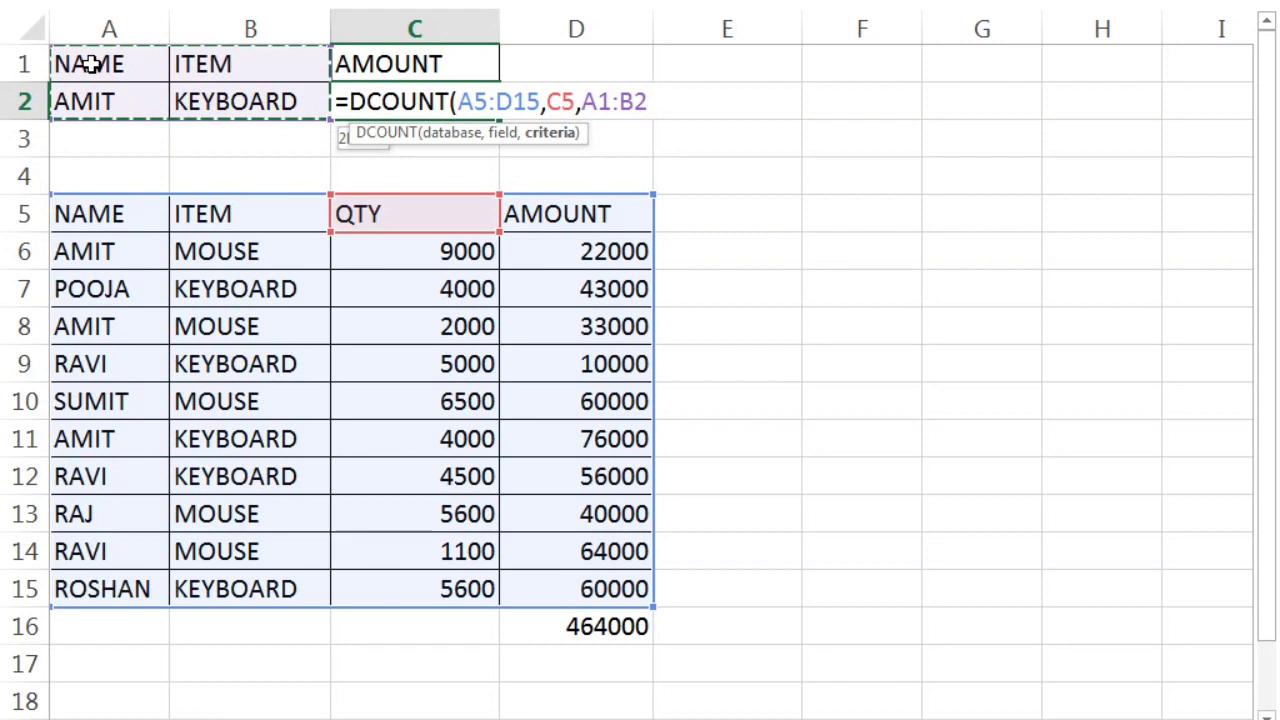
text())
key(Return)
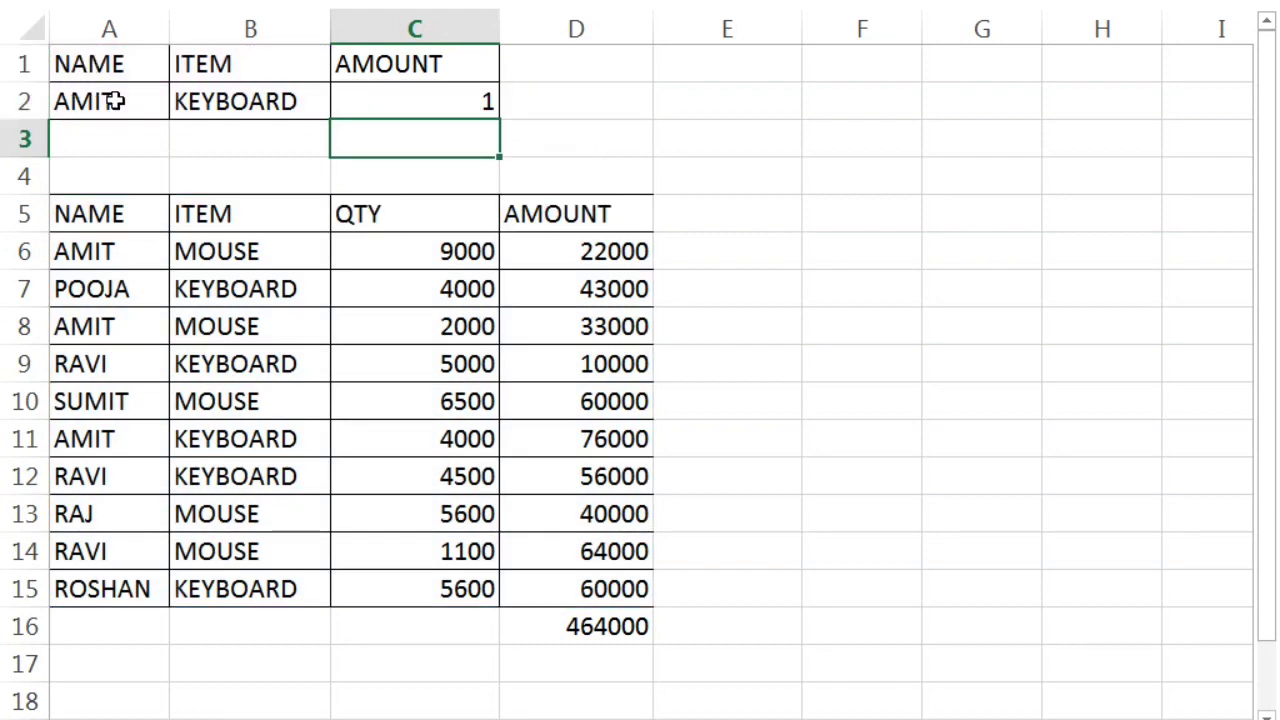
click(114, 99)
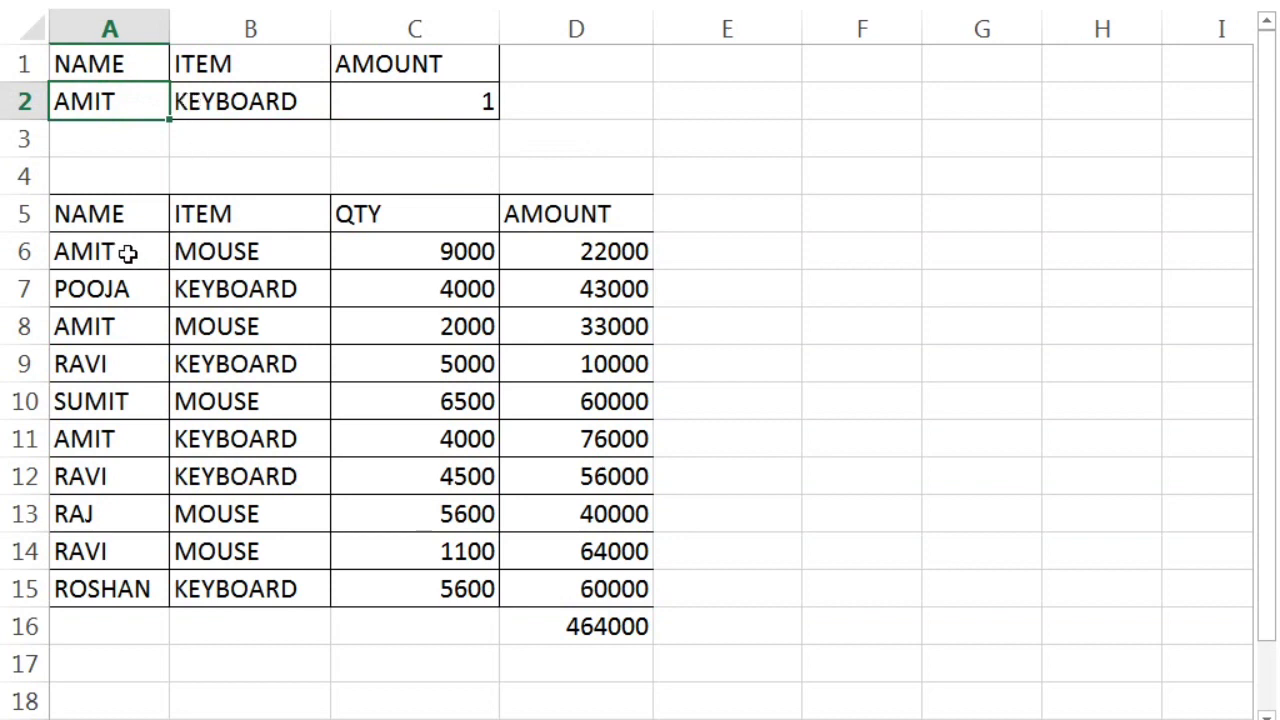
click(103, 437)
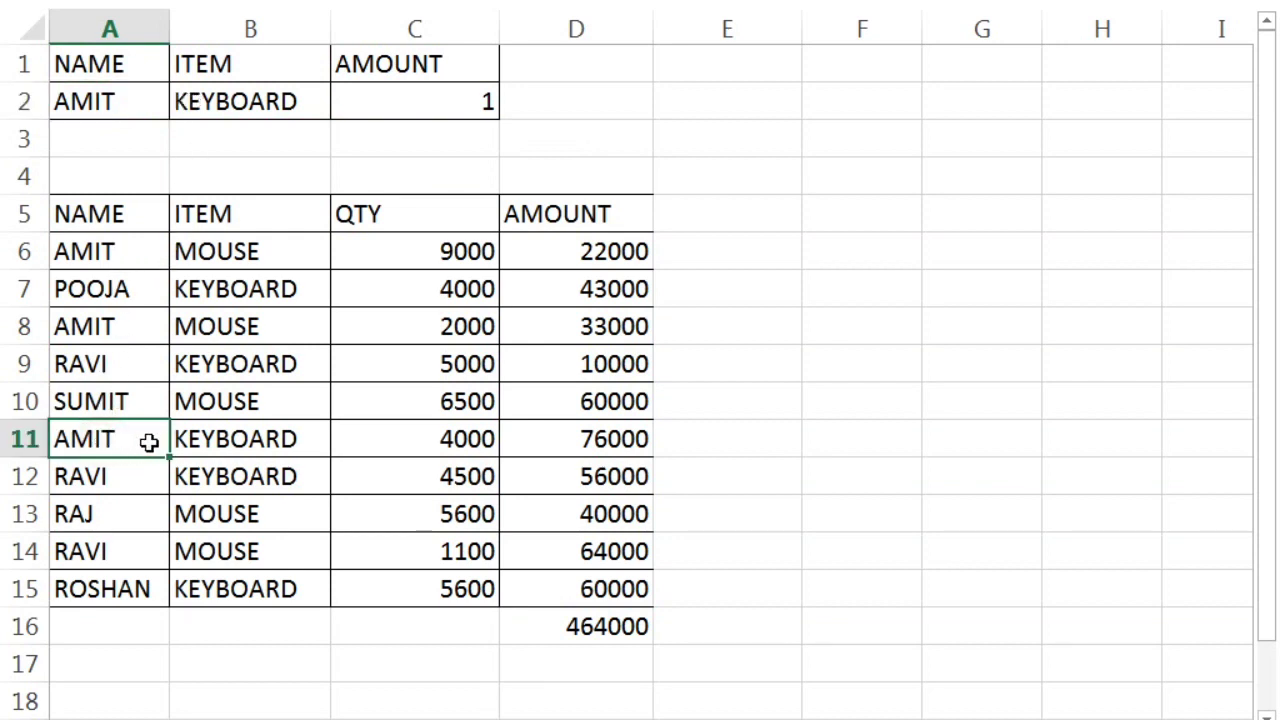
click(198, 434)
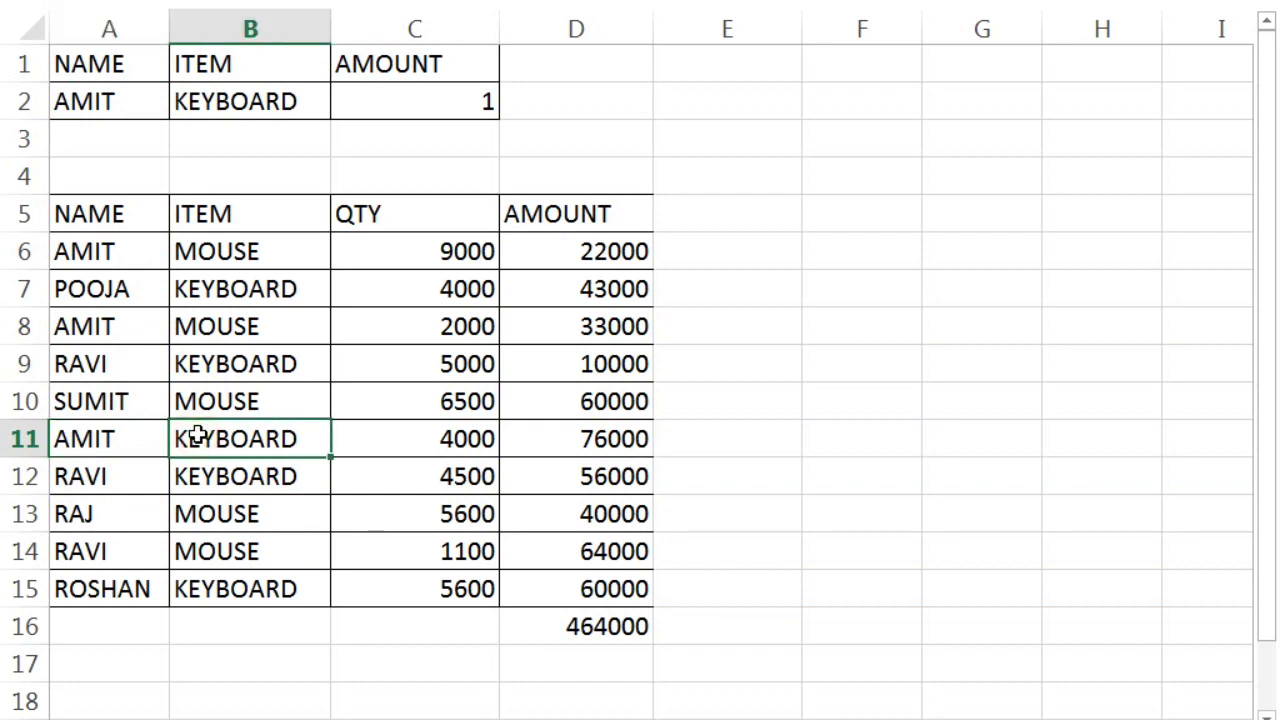
Set the name criterion in A2 to the name in row 9 and check the keyboard records in rows 9 and 12.
click(78, 100)
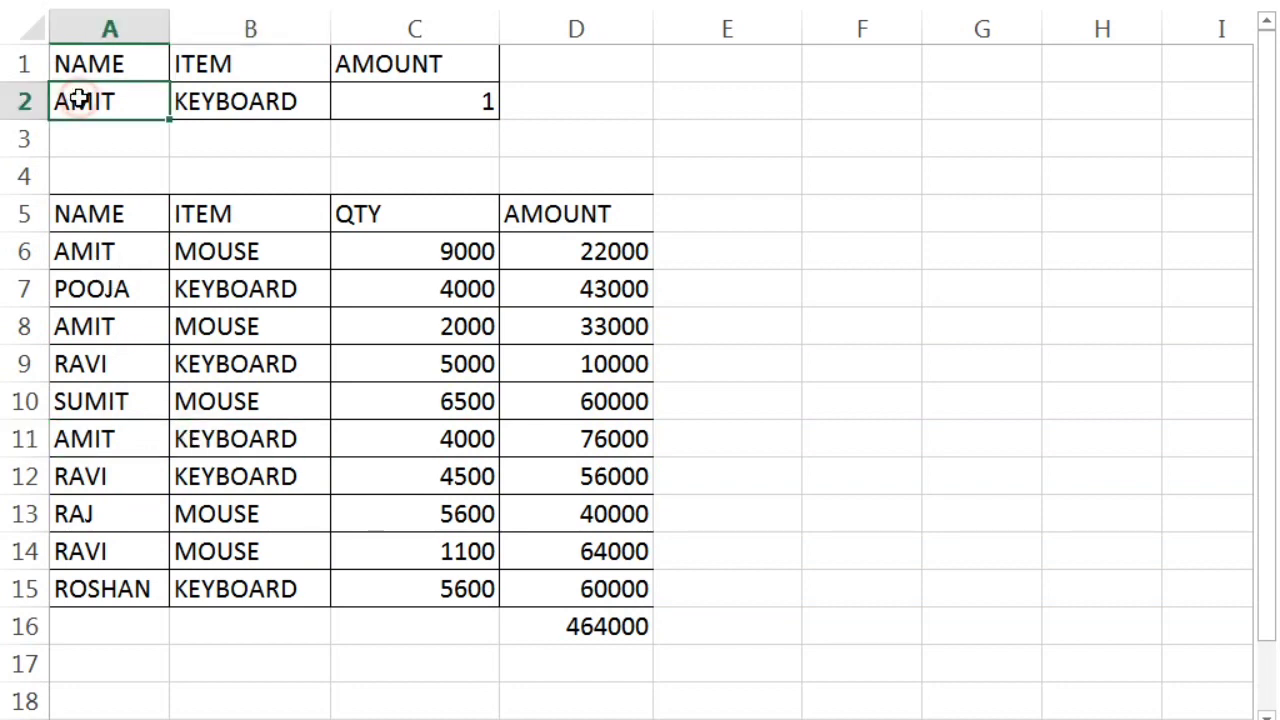
text(RAVI)
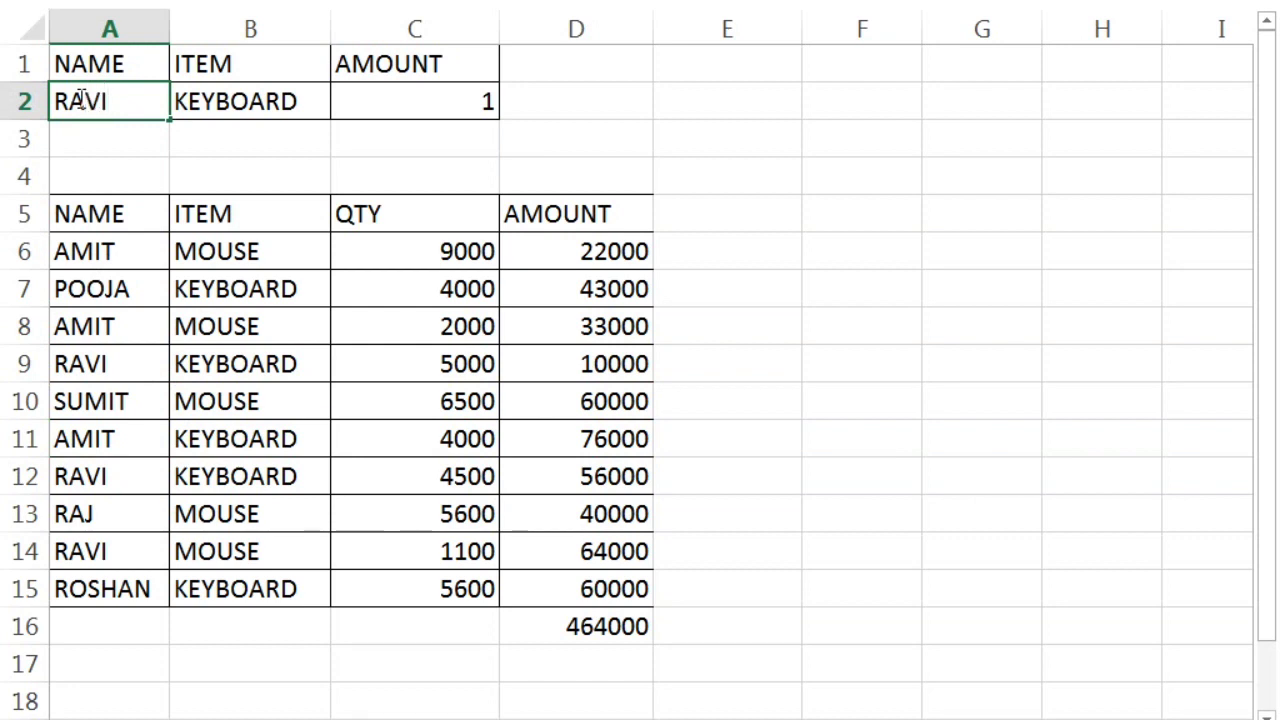
key(Return)
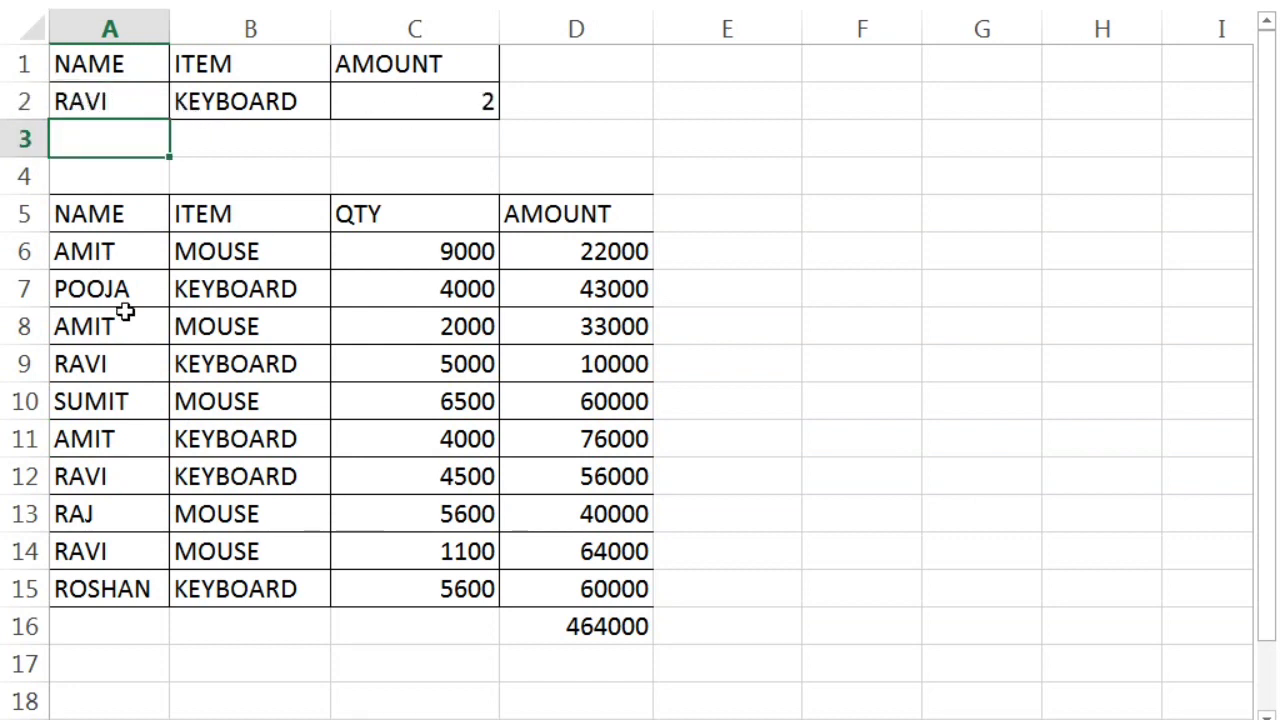
click(103, 362)
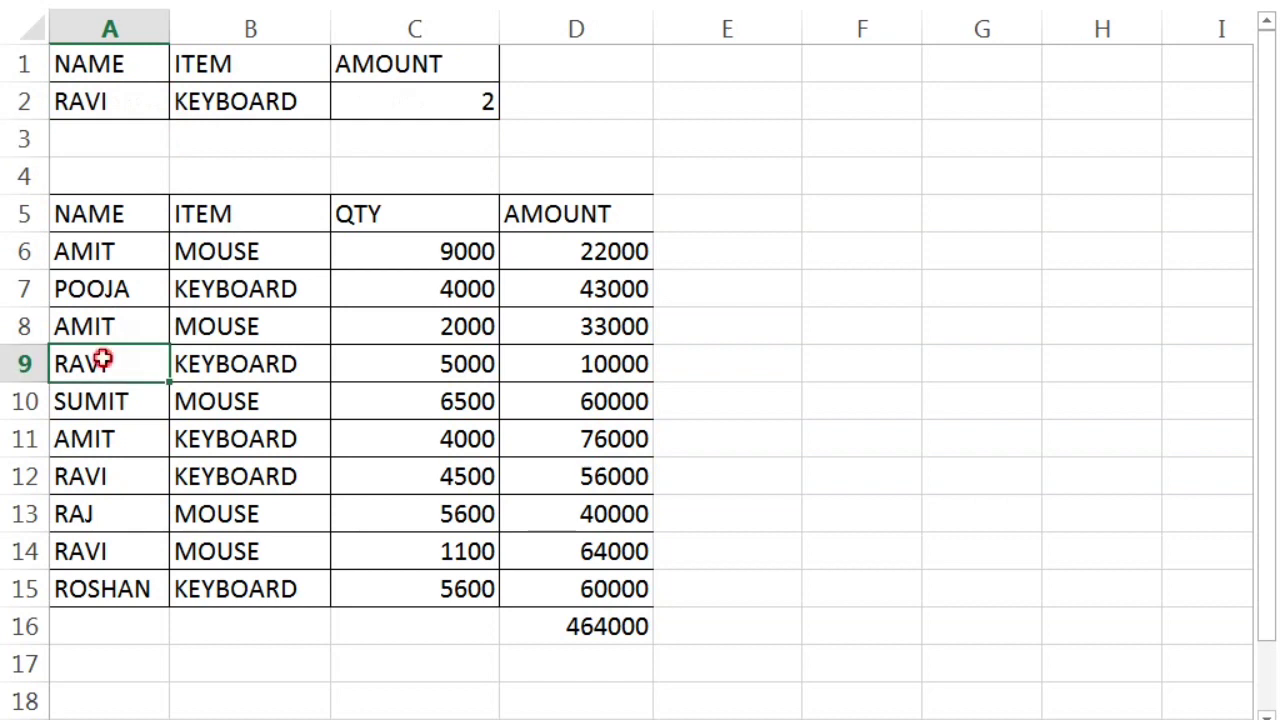
click(266, 358)
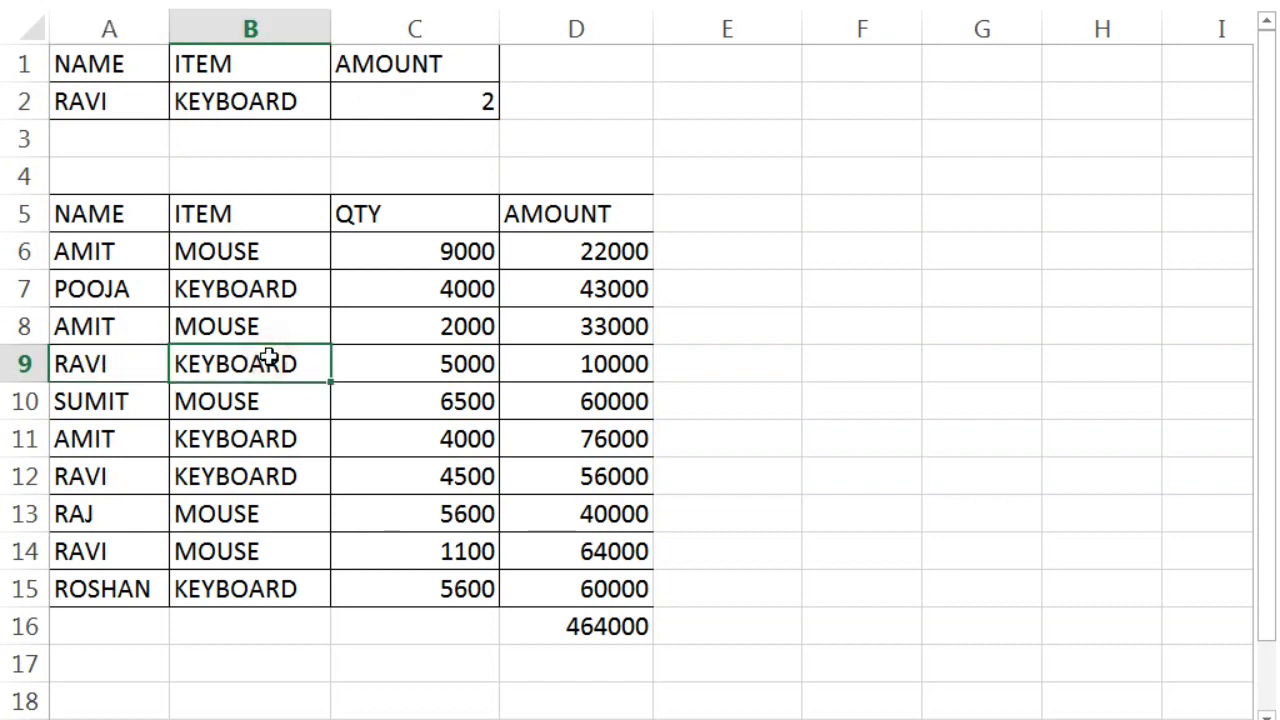
click(106, 477)
click(201, 477)
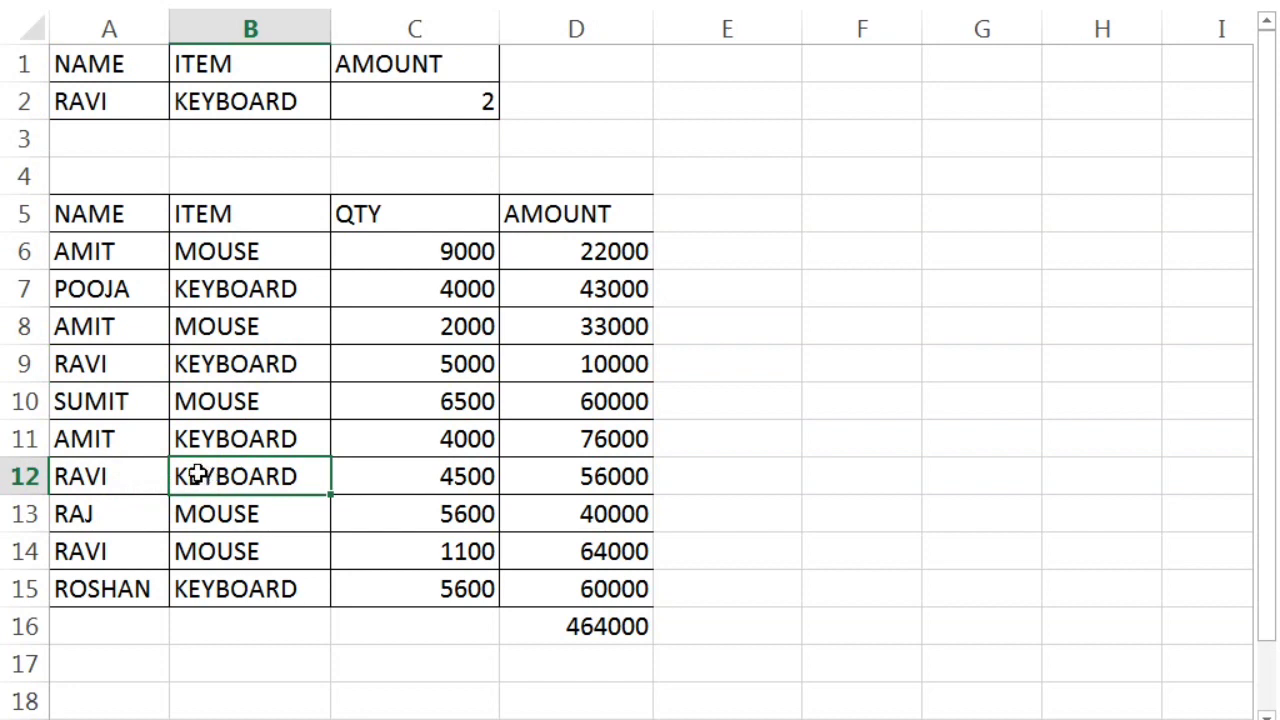
click(119, 262)
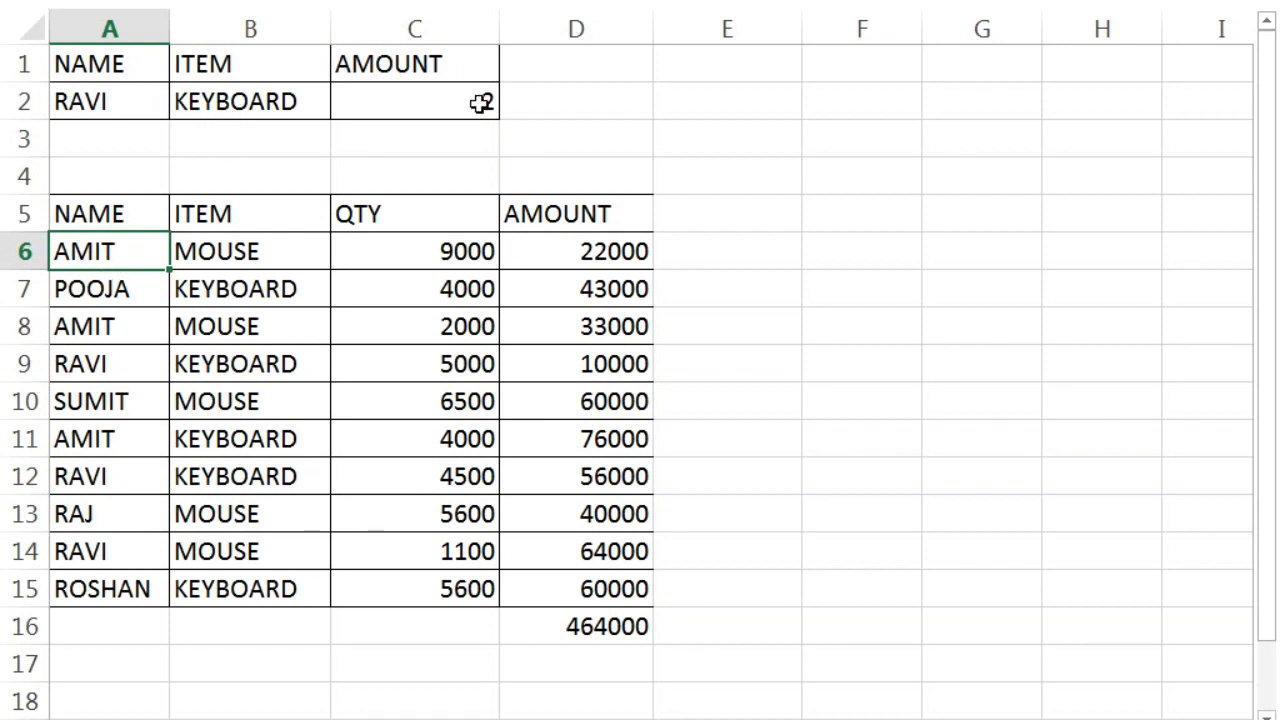
Set the item criterion in B2 to MOUSE and check the count against the record in row 14.
click(248, 97)
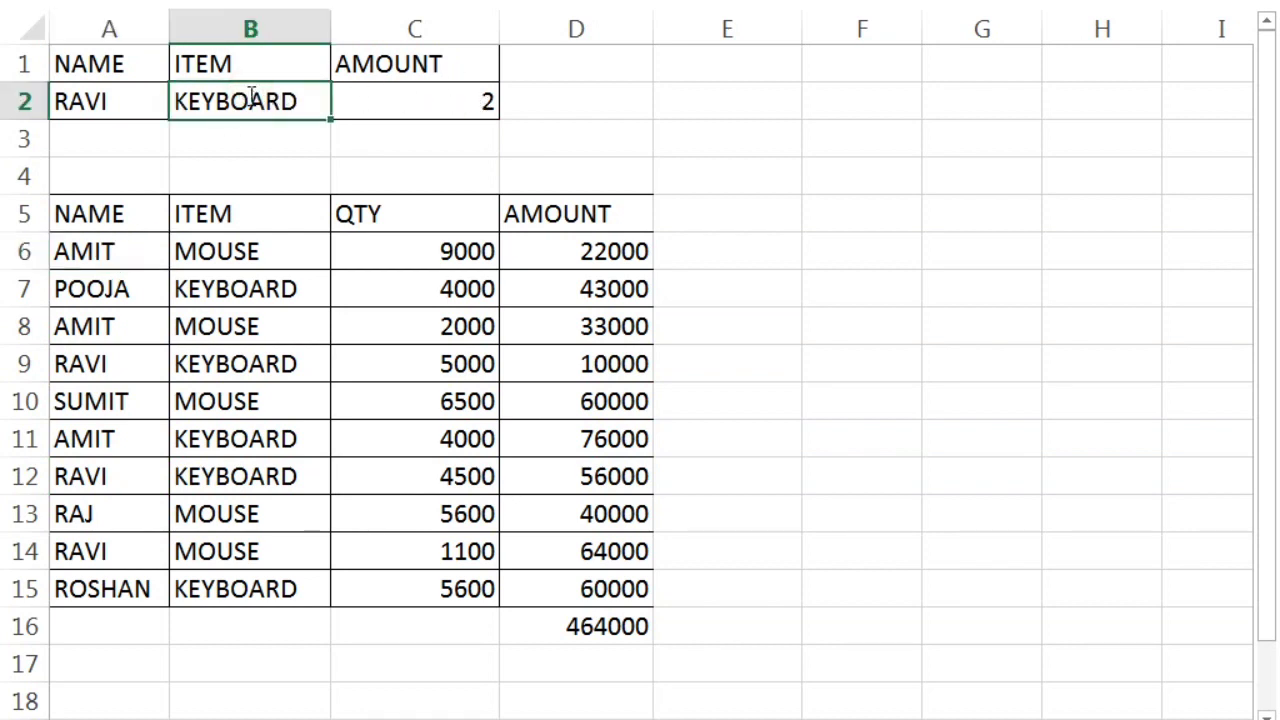
text(MOUSE)
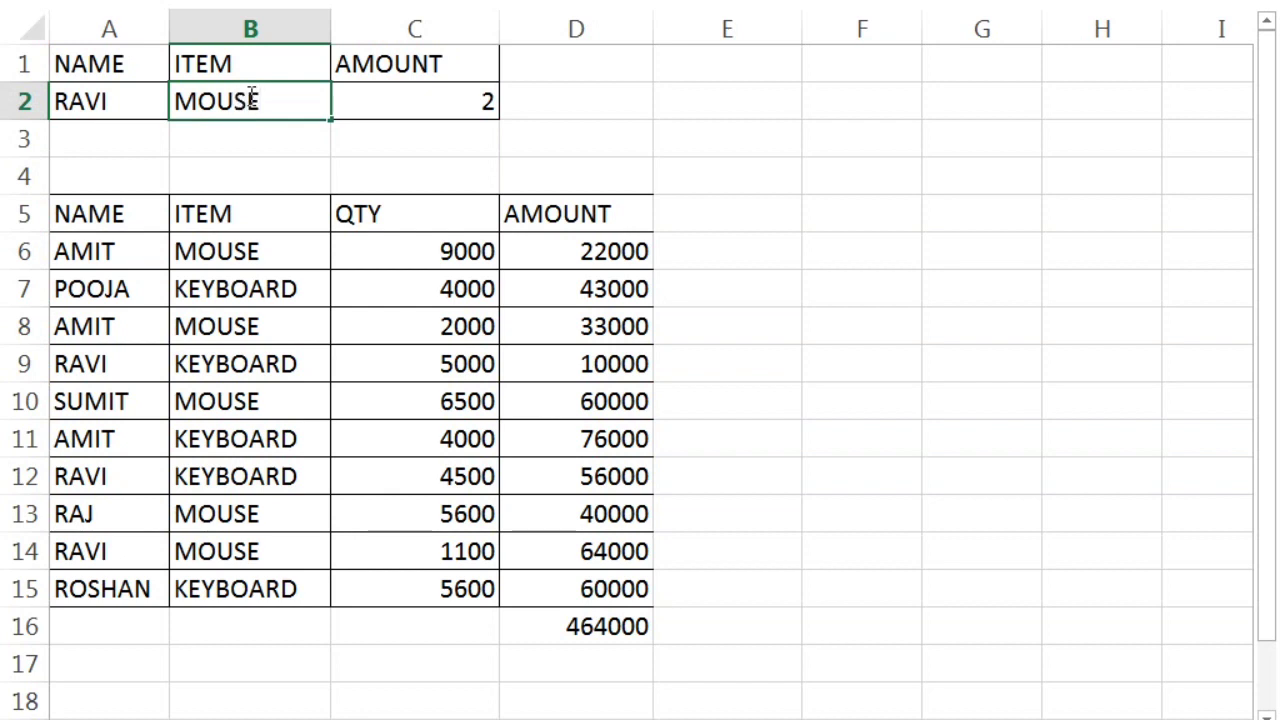
key(Return)
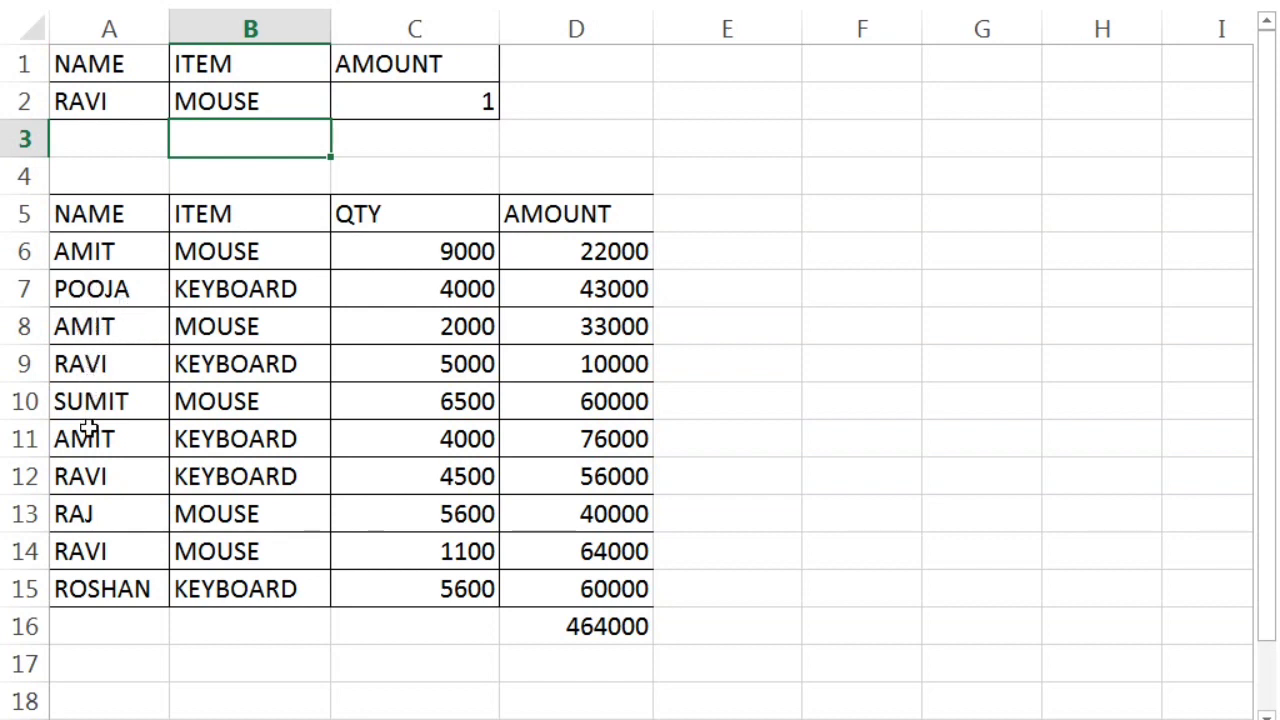
click(92, 547)
click(197, 553)
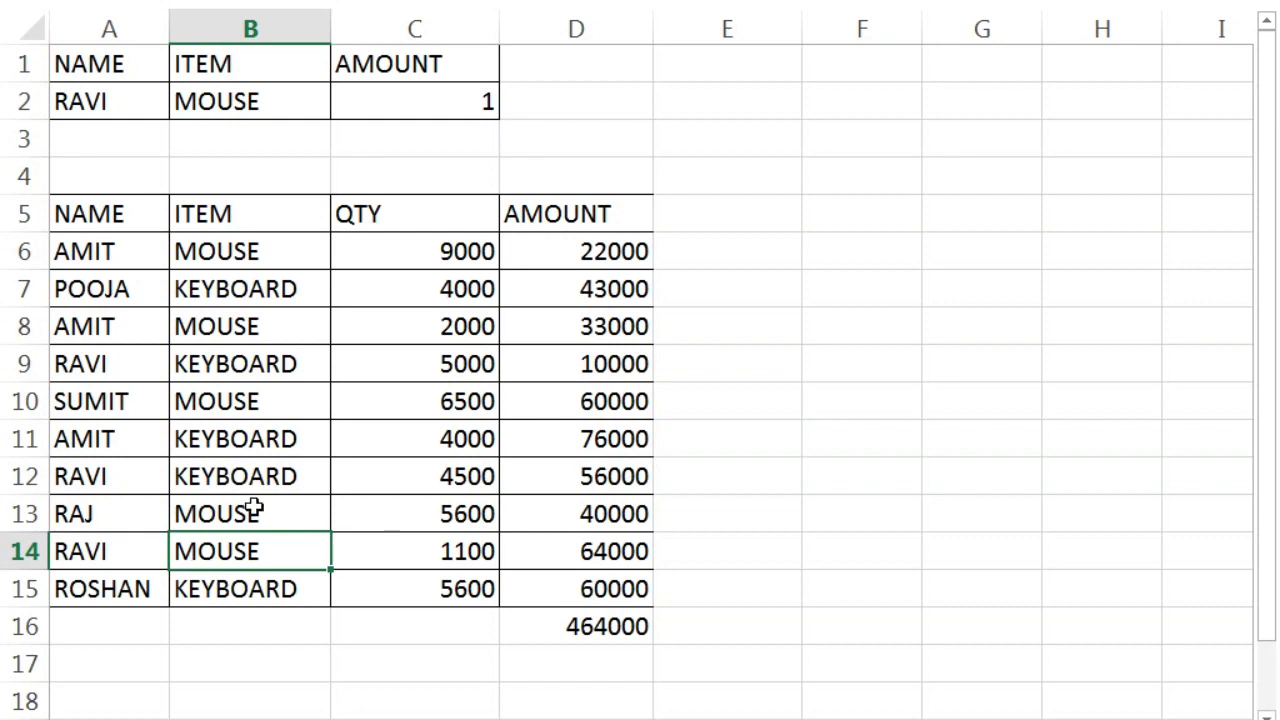
click(430, 94)
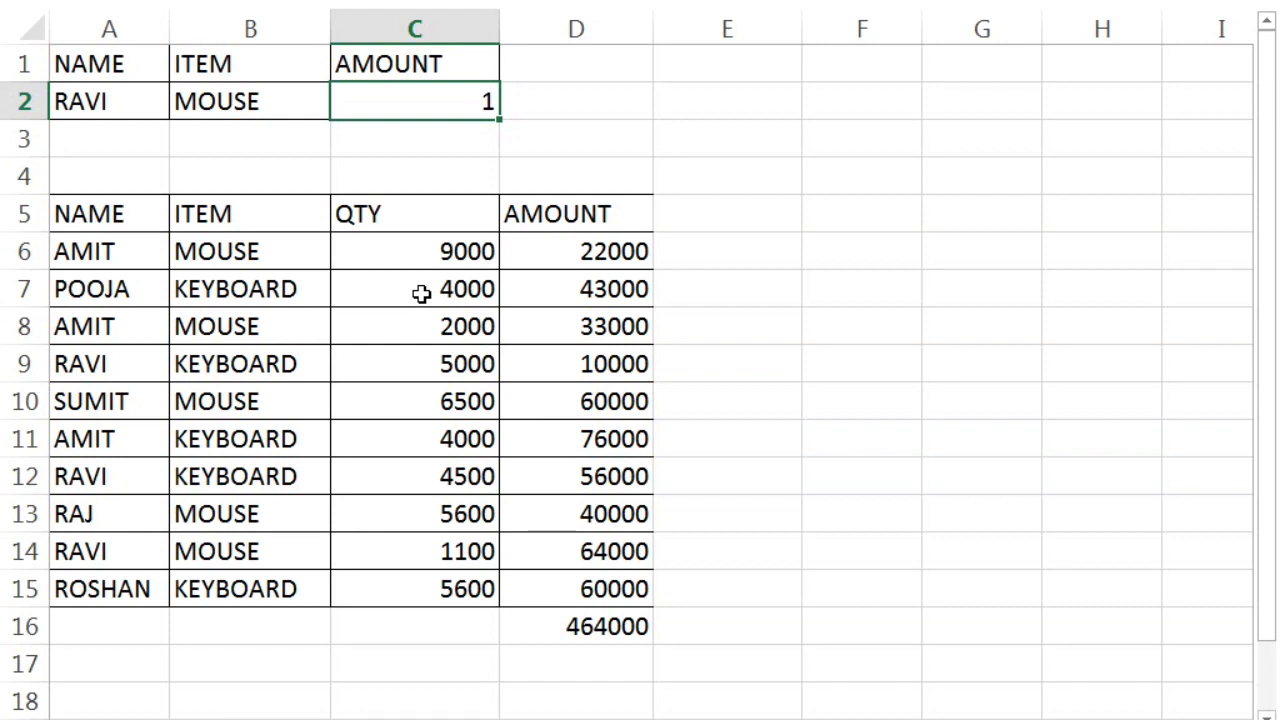
click(216, 248)
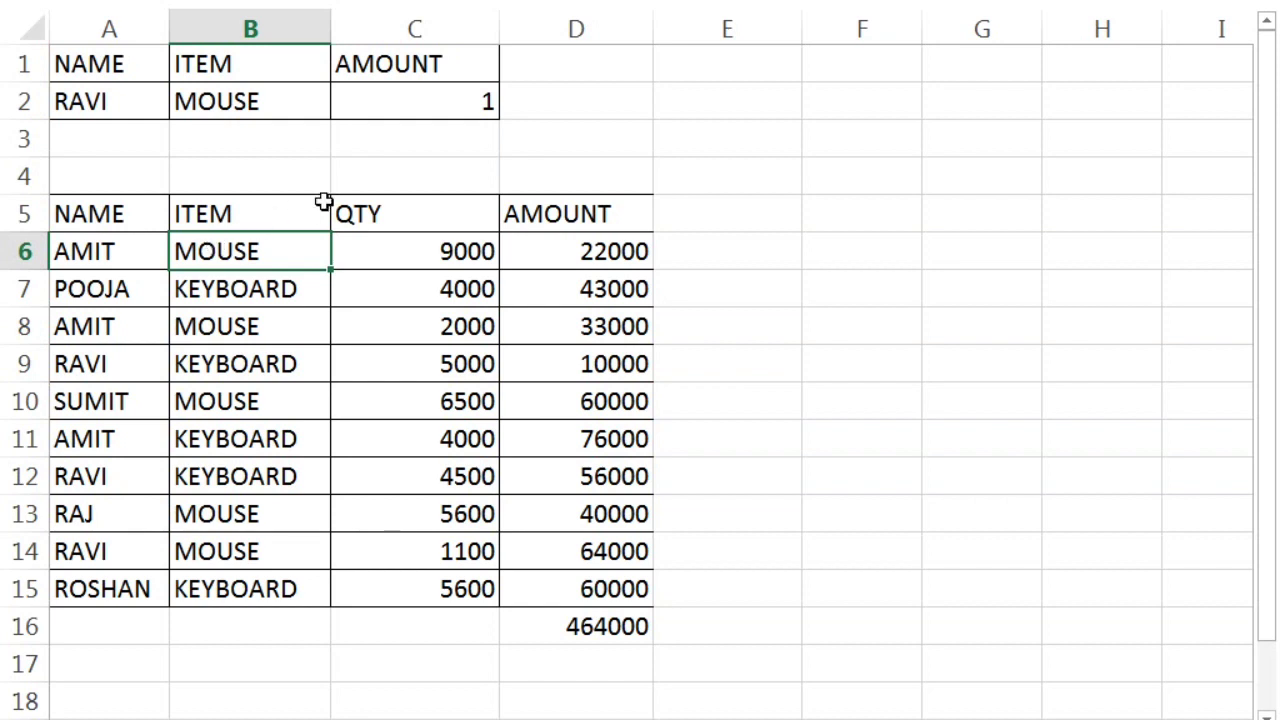
click(504, 162)
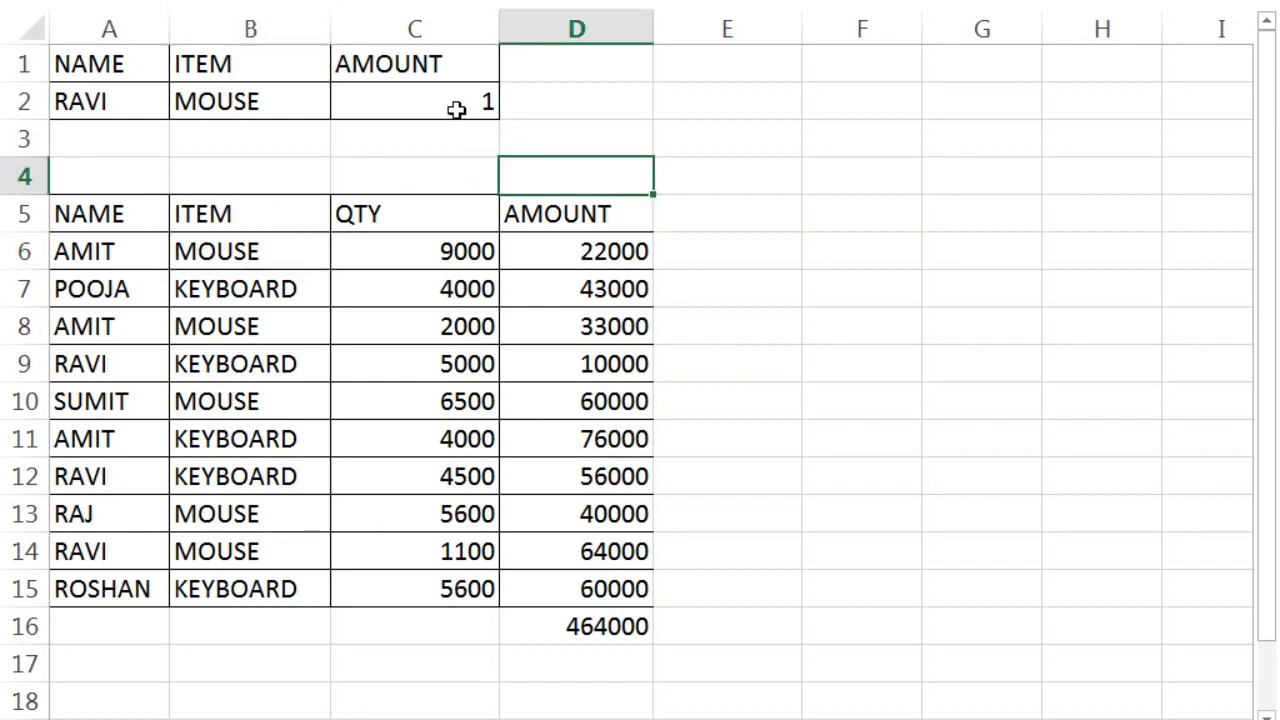
click(452, 108)
click(258, 285)
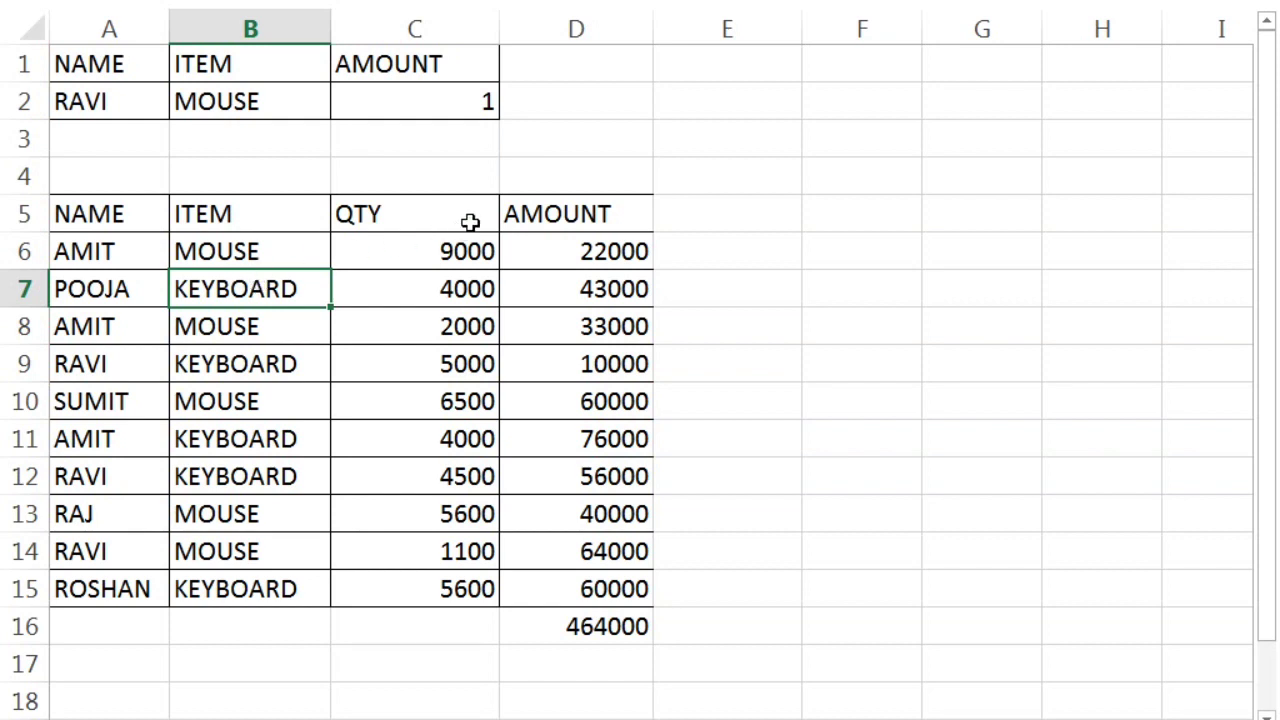
click(495, 132)
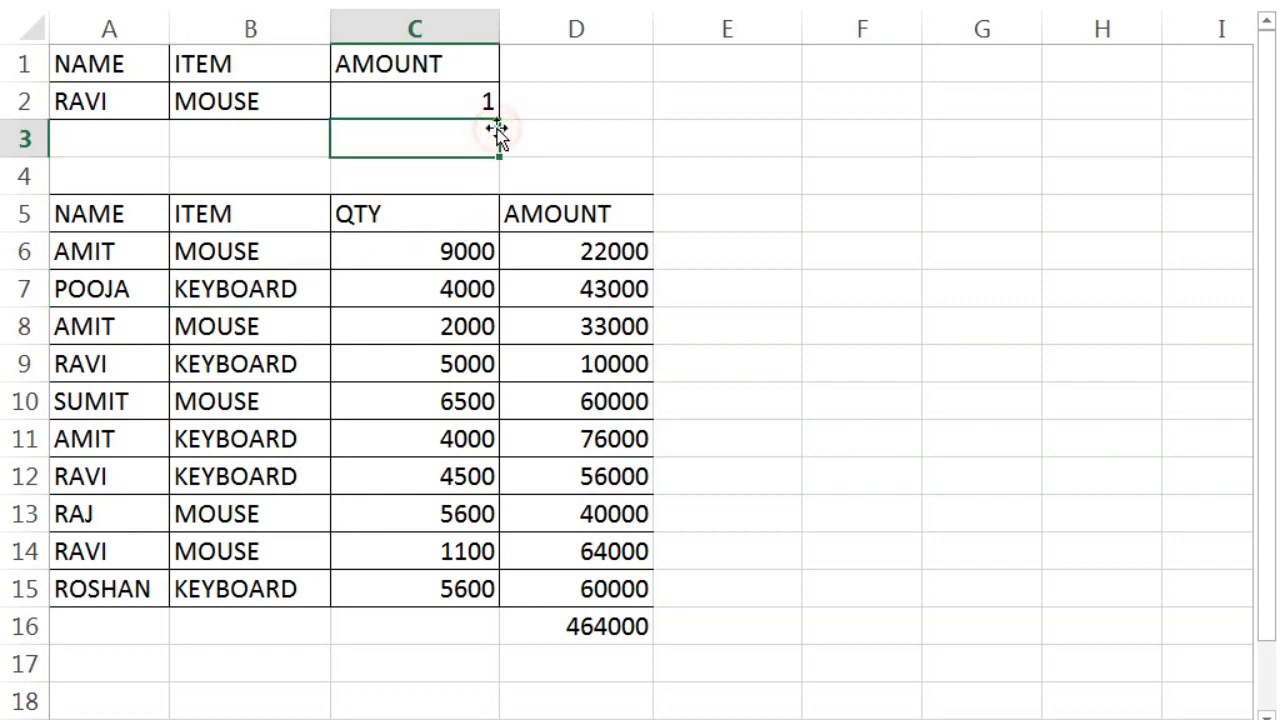
Replace the formula in C2 with a DMAX function that uses the sales table A5:D15 as its database.
click(399, 106)
text(=)
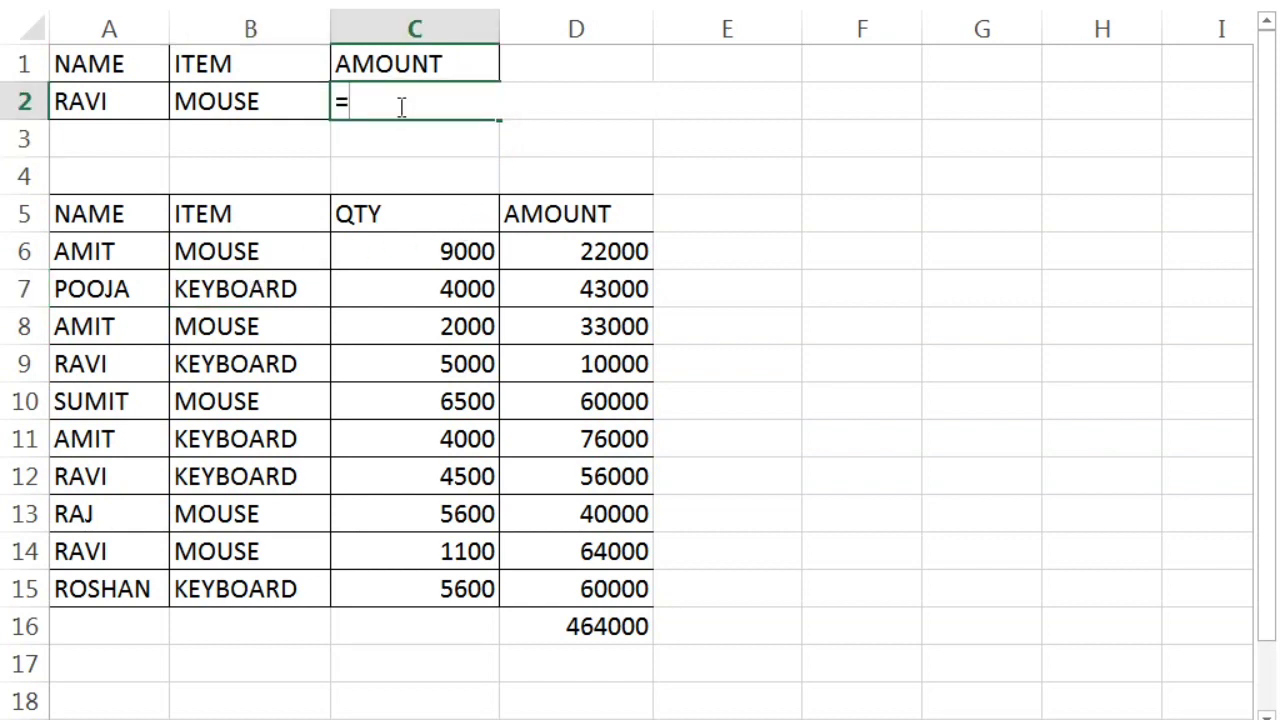
text(DMAX()
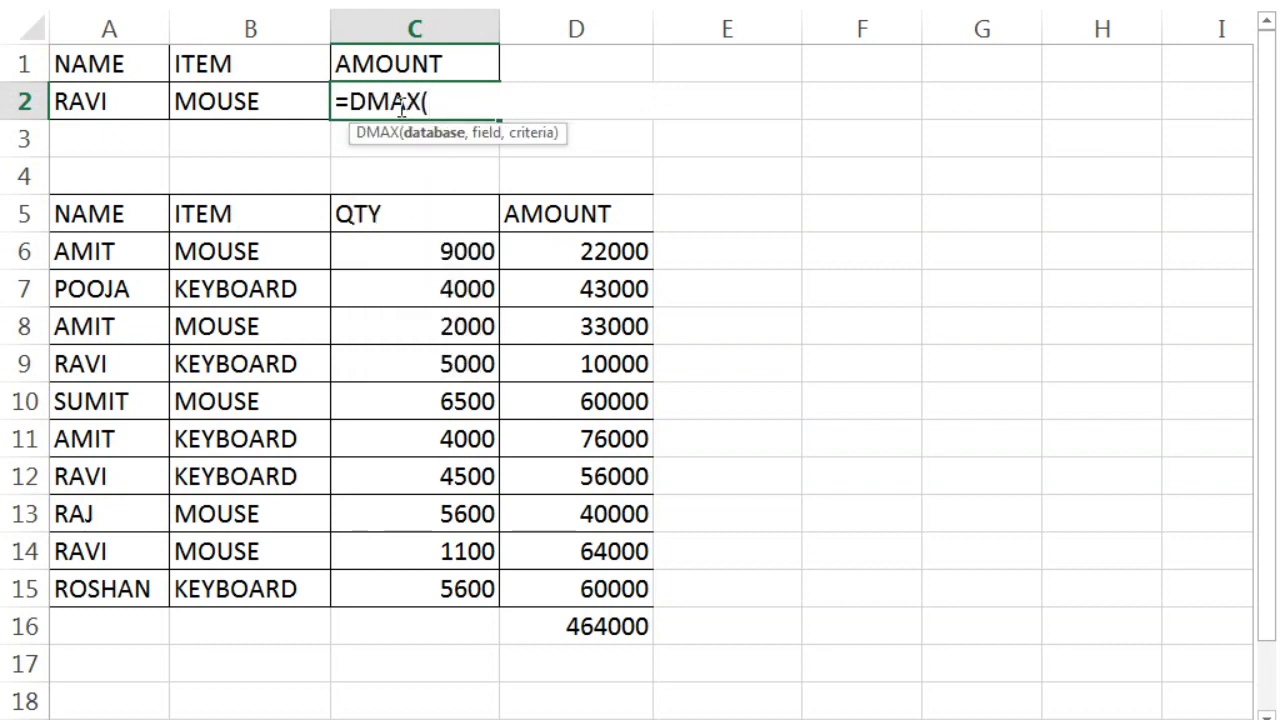
click(115, 213)
key(shift+Right)
key(shift+Right)
key(shift+Right)
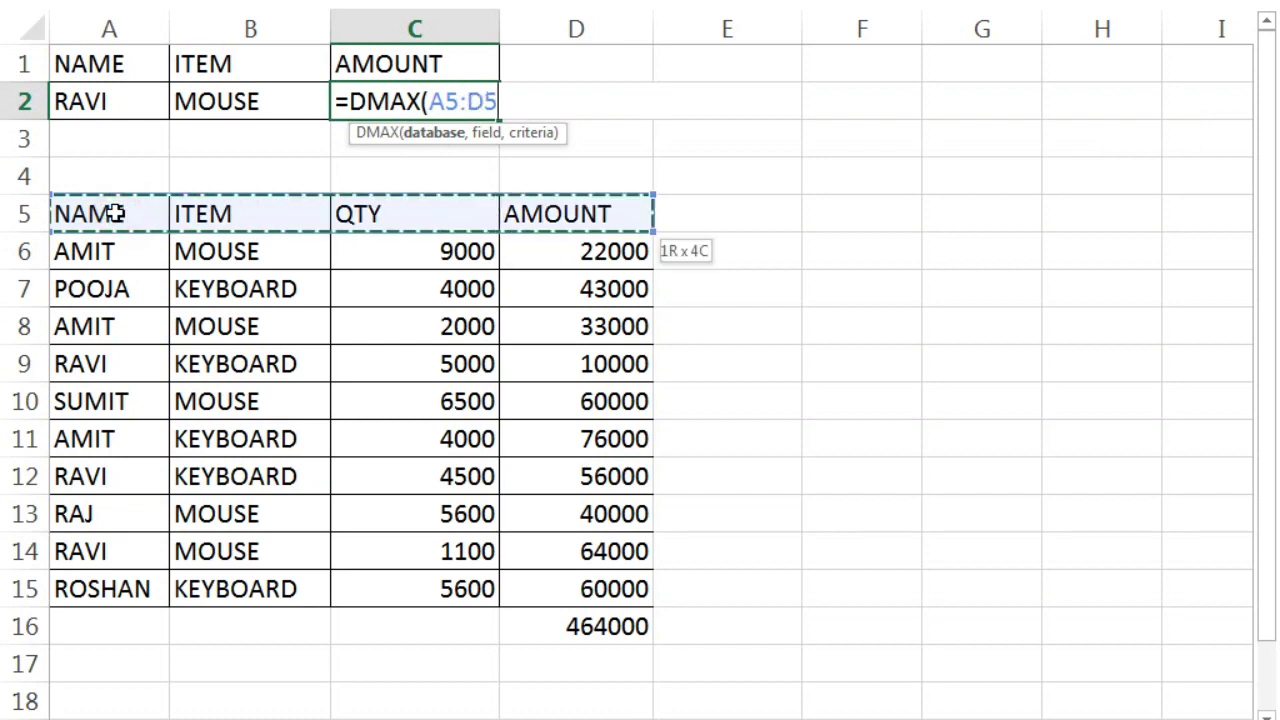
key(shift+Down)
key(shift+Down)
key(shift+Down)
key(shift+Down)
key(shift+Down)
key(shift+Down)
key(shift+Down)
key(shift+Down)
key(shift+Down)
key(shift+Down)
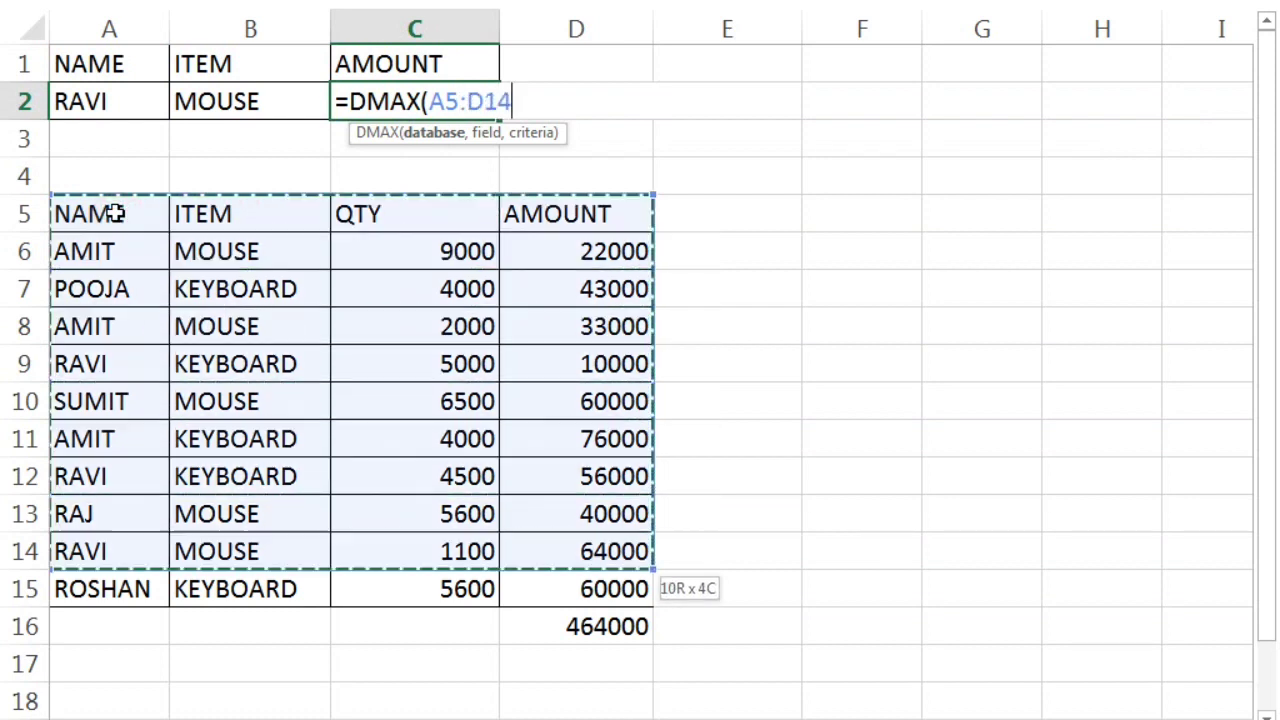
text(,)
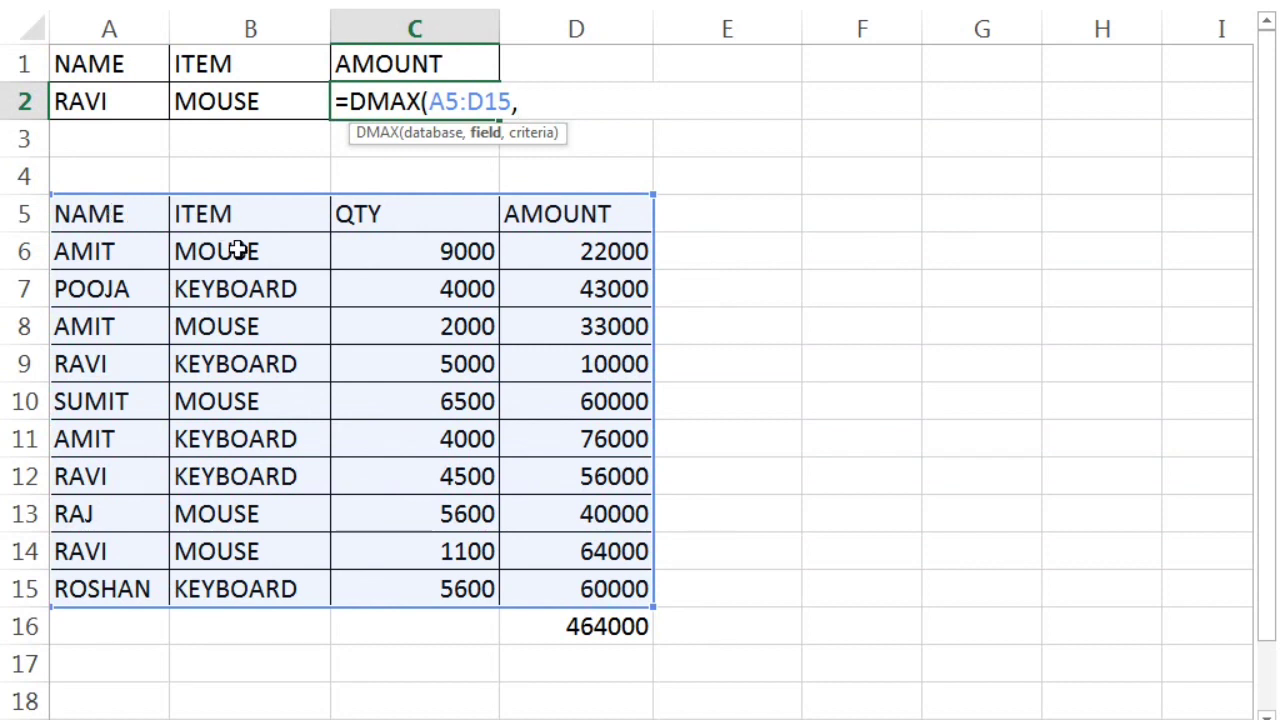
Complete the DMAX formula with the QTY header C5 as field and A1:B2 as criteria.
click(409, 215)
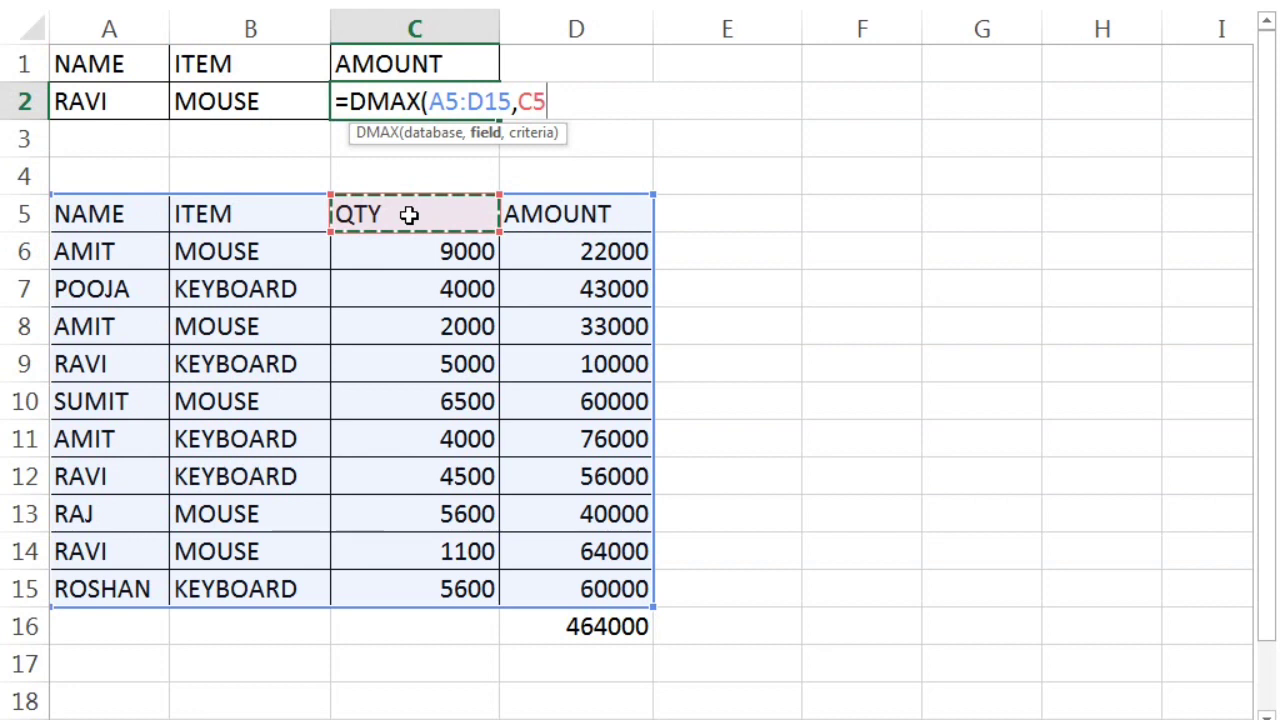
text(,)
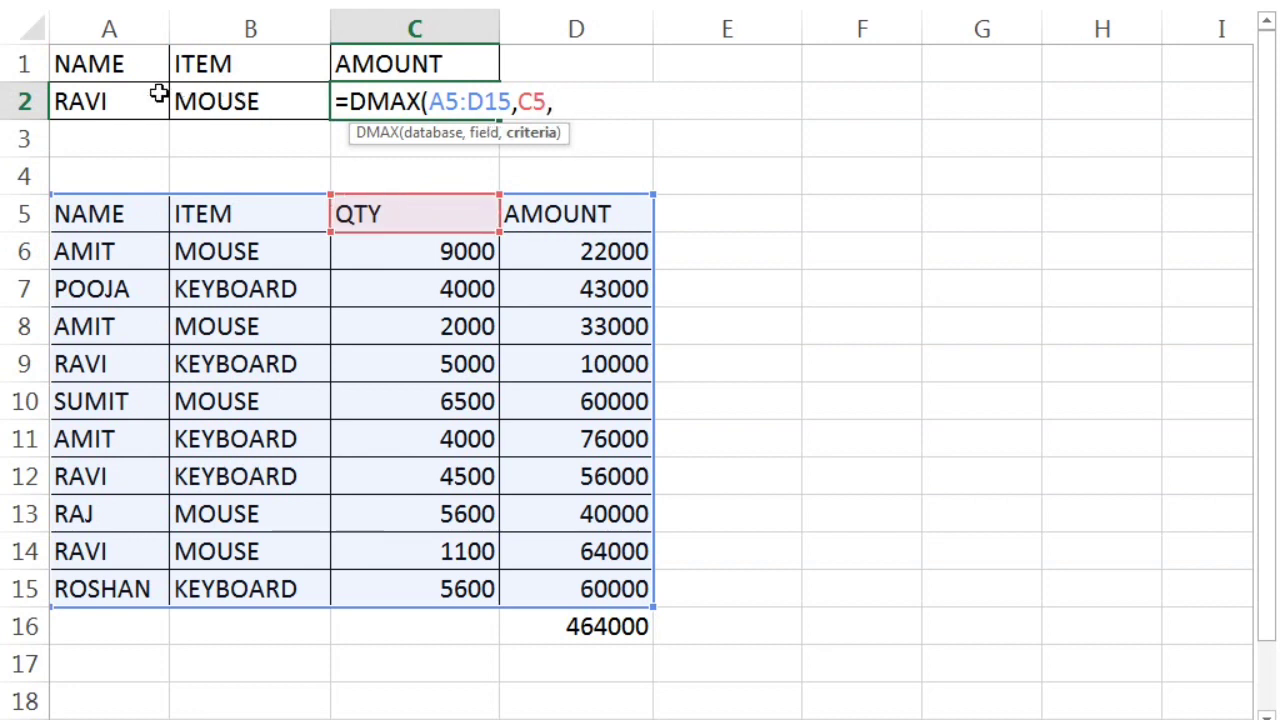
click(112, 64)
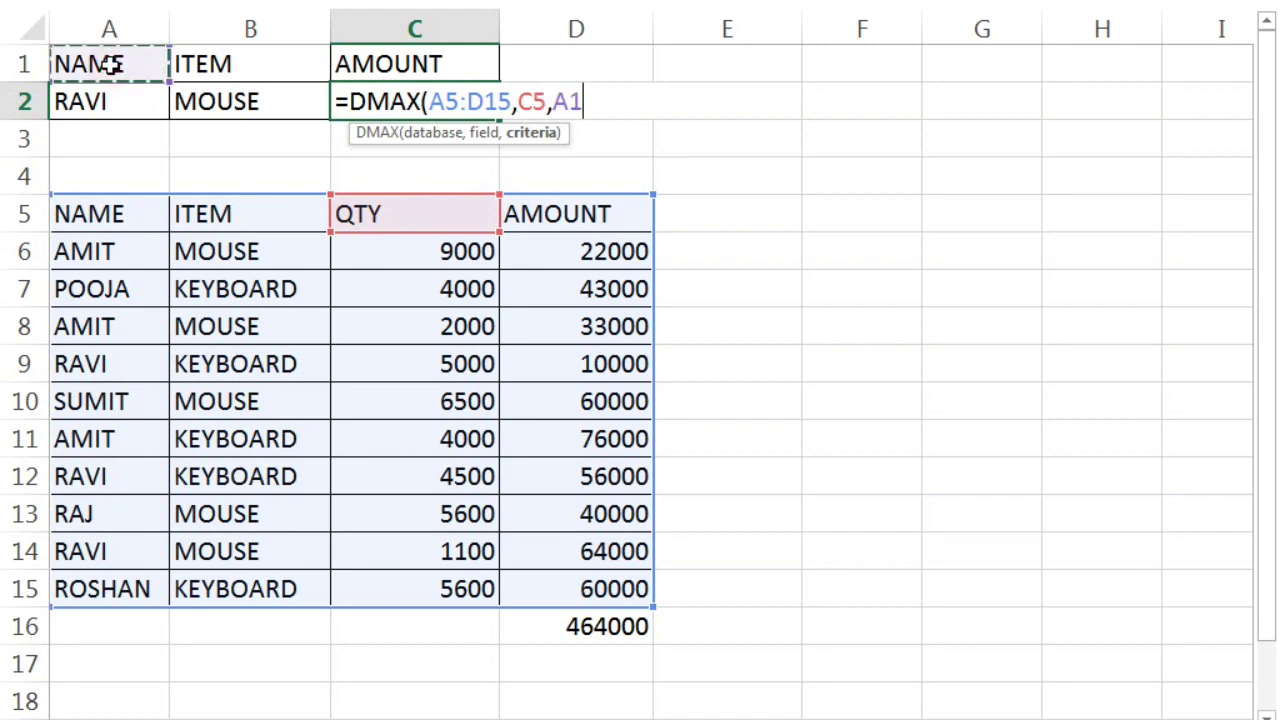
key(shift+Right)
key(shift+Down)
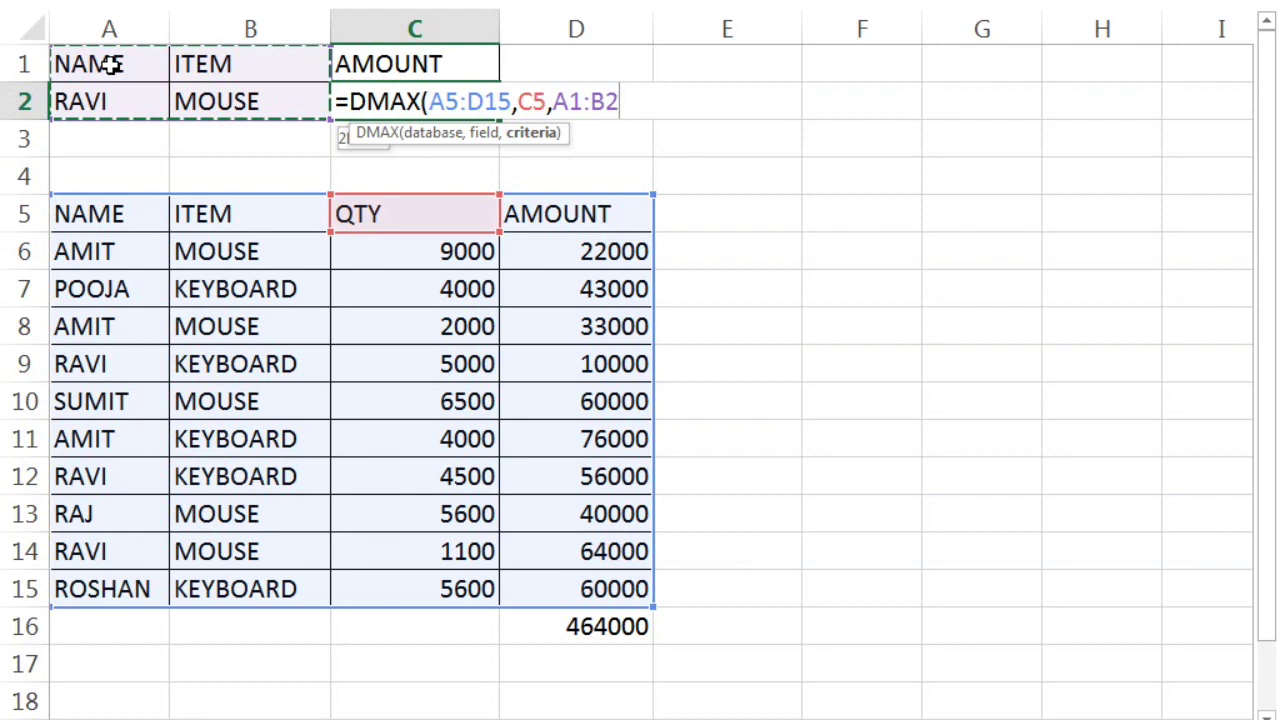
text())
key(Return)
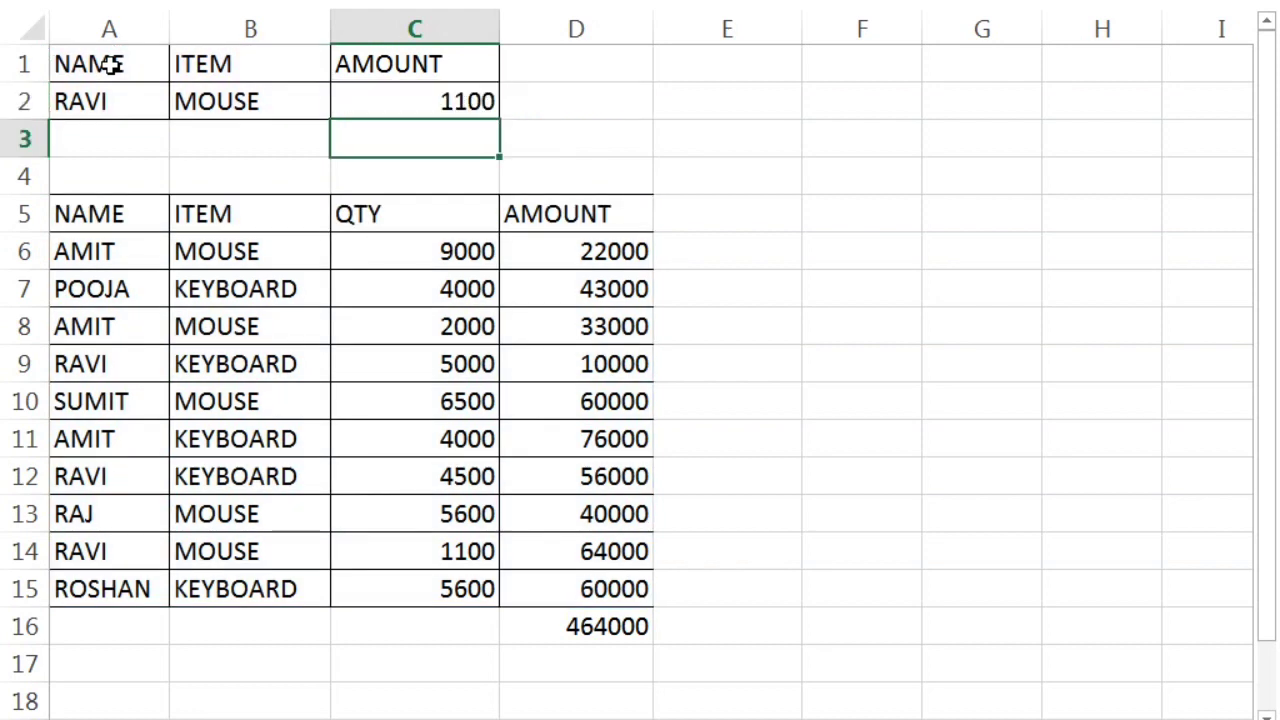
Compare the criteria in A2:B2 and the DMAX result with the mouse record in row 14.
click(109, 101)
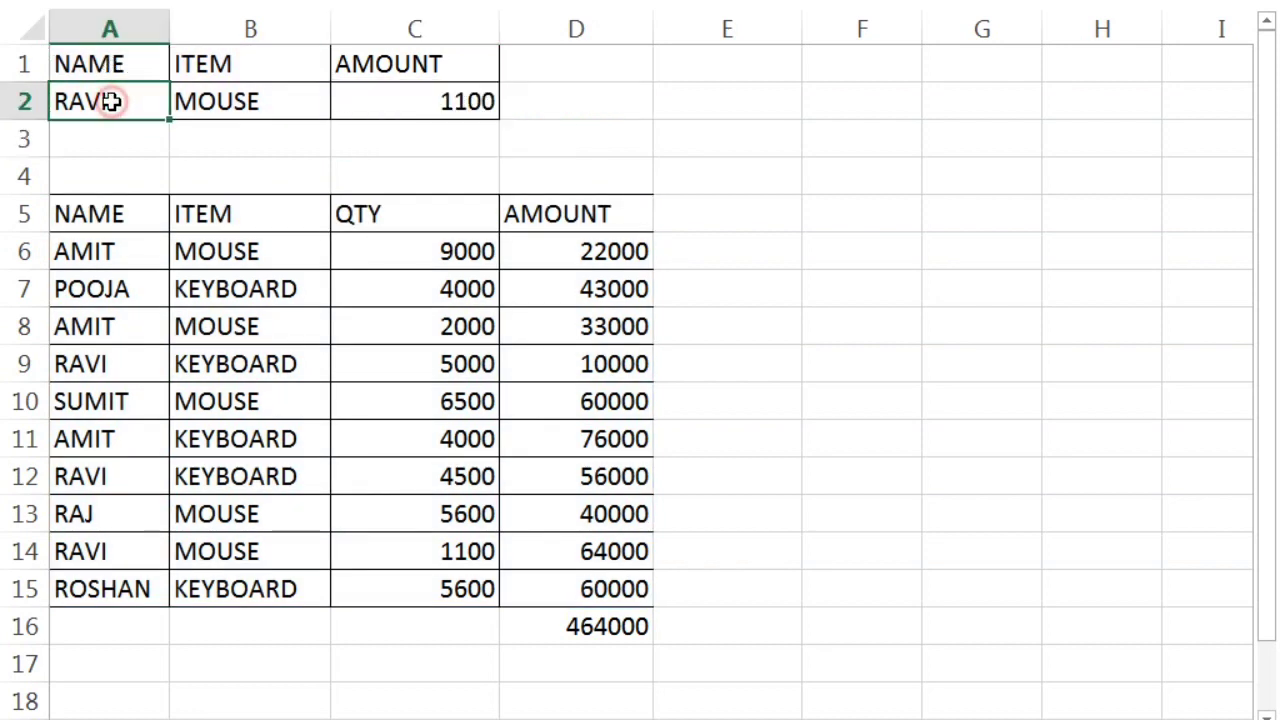
click(222, 102)
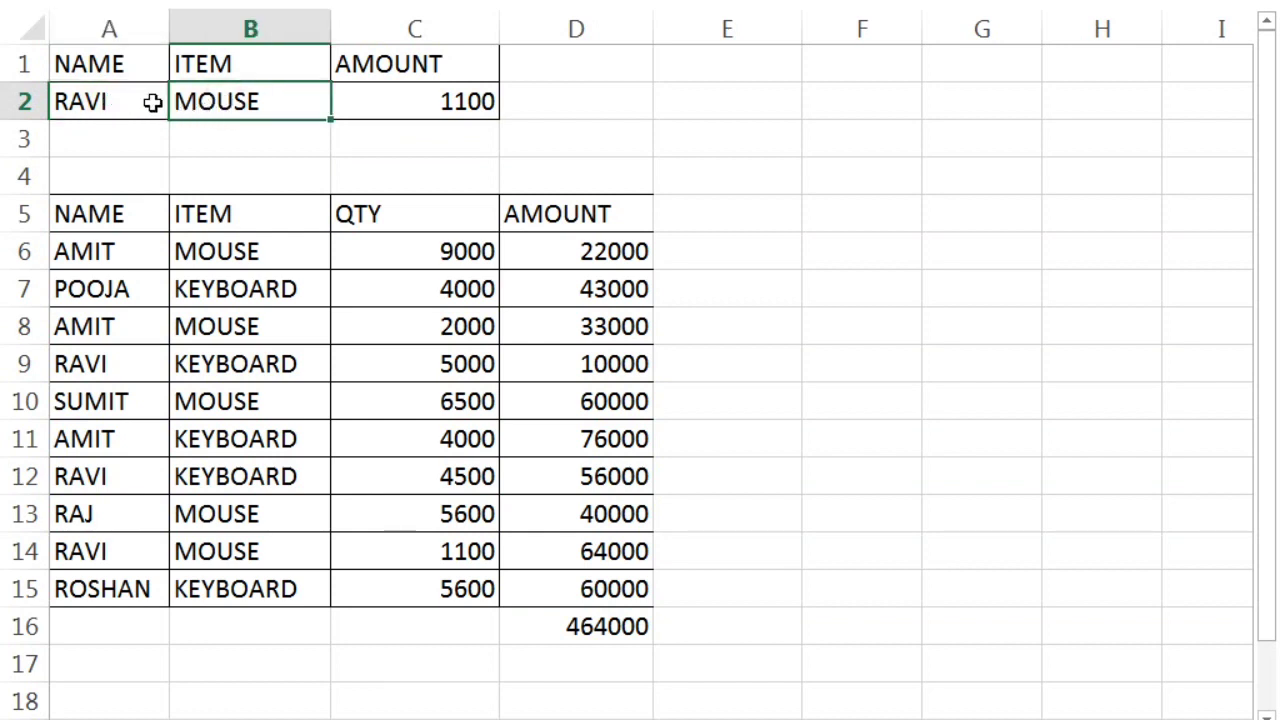
click(387, 123)
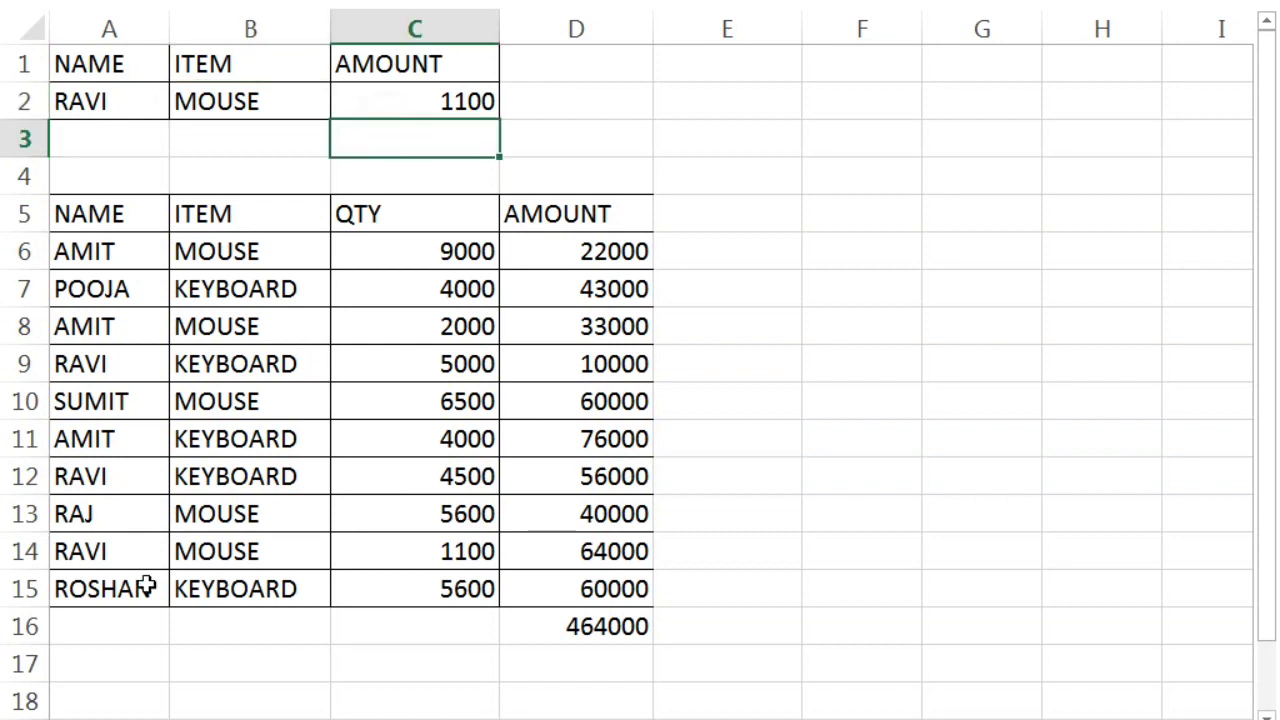
click(126, 562)
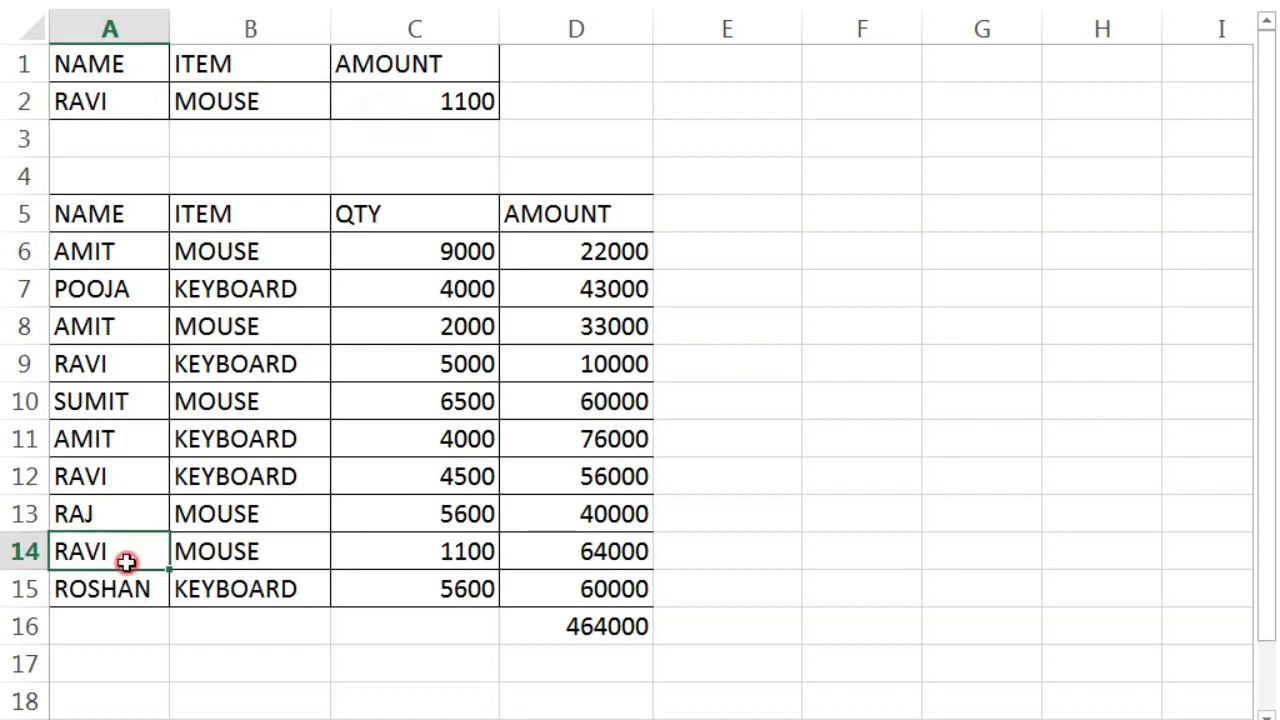
click(409, 554)
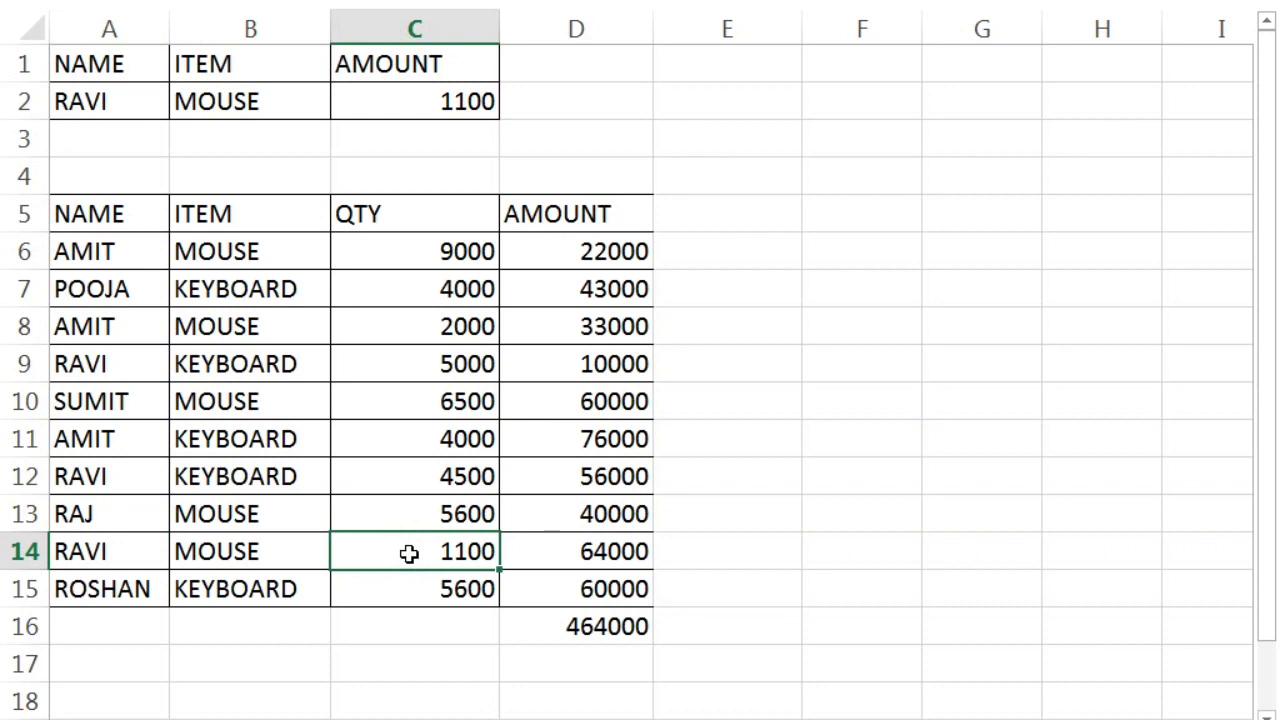
Set the name criterion in A2 to the name in row 6 and check the maximum against quantity cell C6.
click(90, 112)
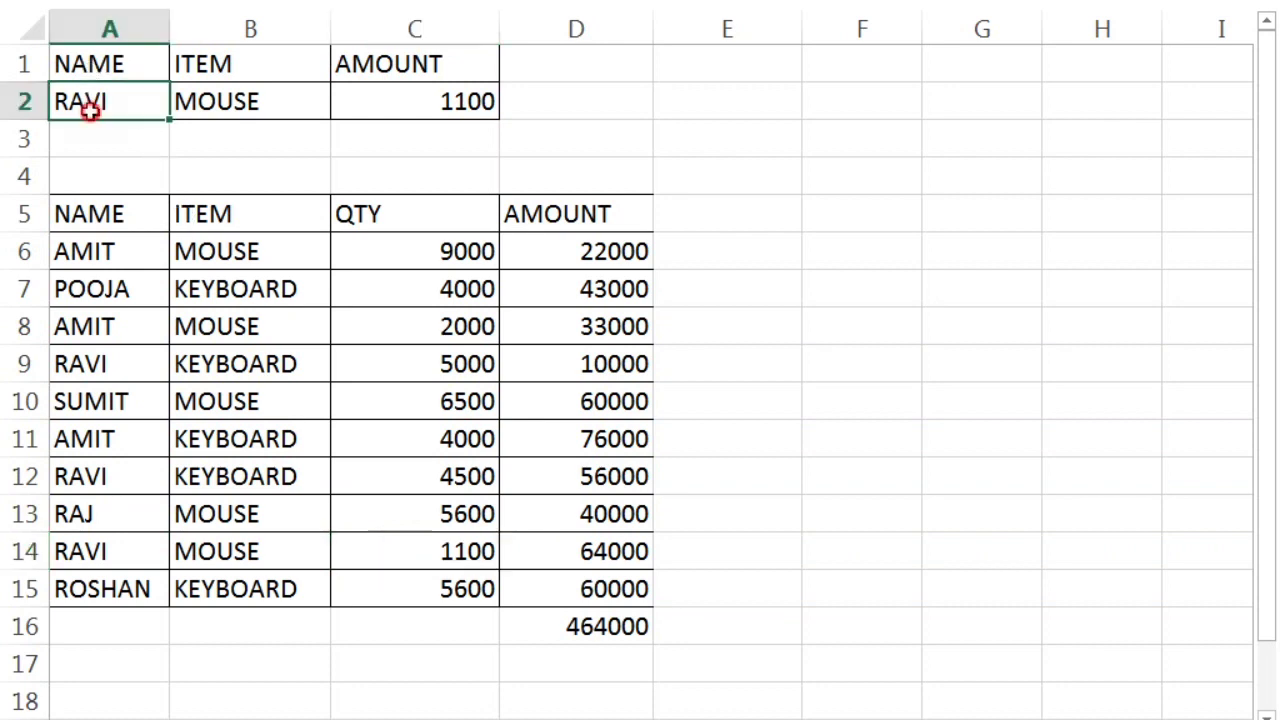
text(AMIT)
key(Return)
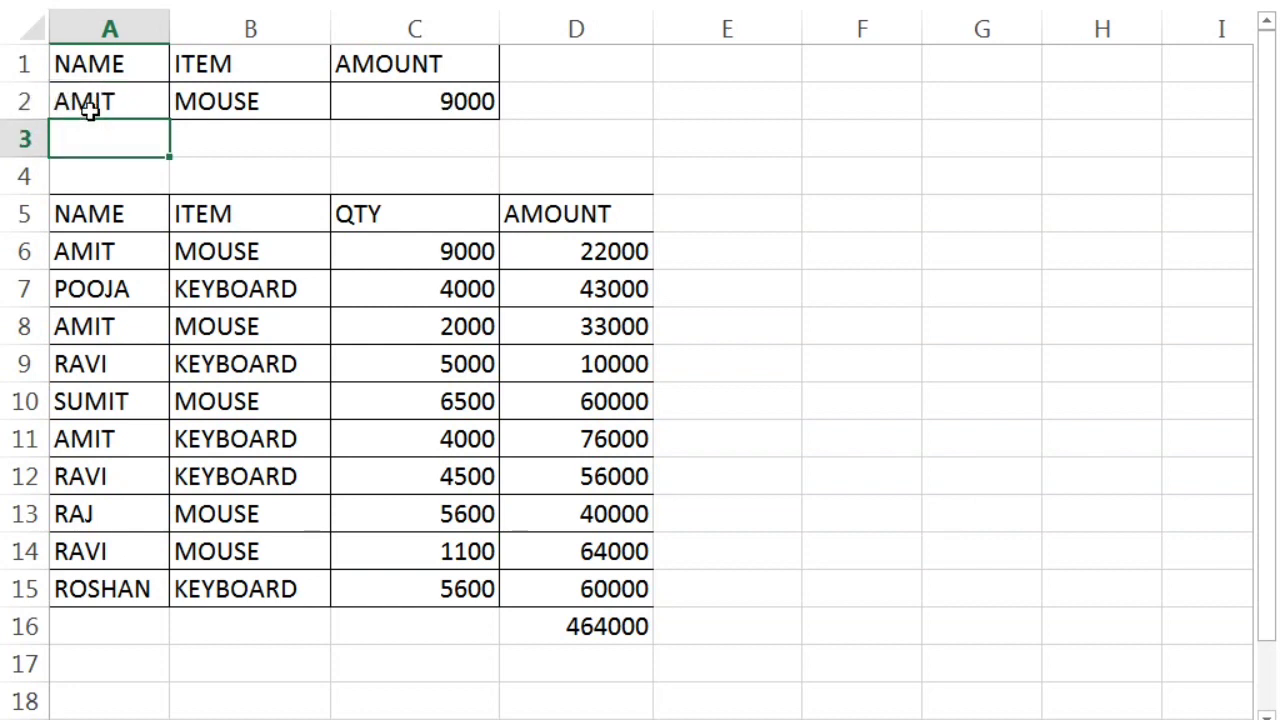
click(406, 253)
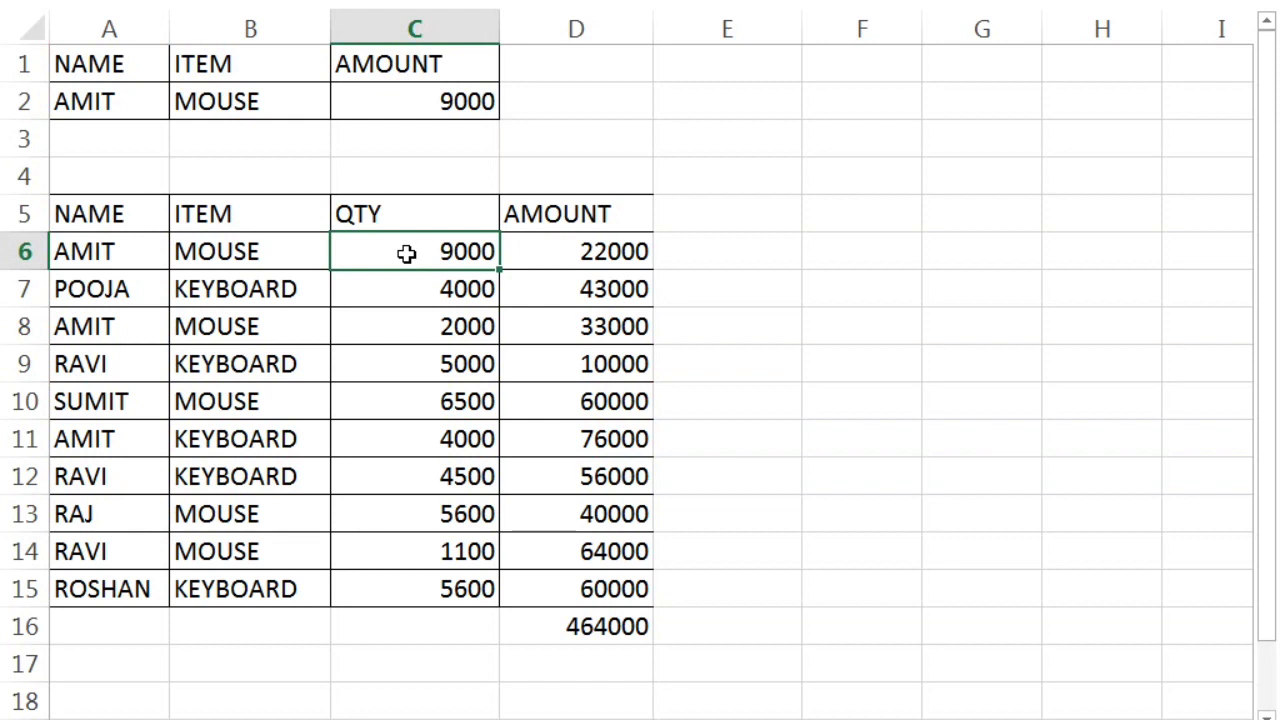
Replace the formula in C2 with a DMIN function that uses the sales table A5:D15 as its database.
click(451, 101)
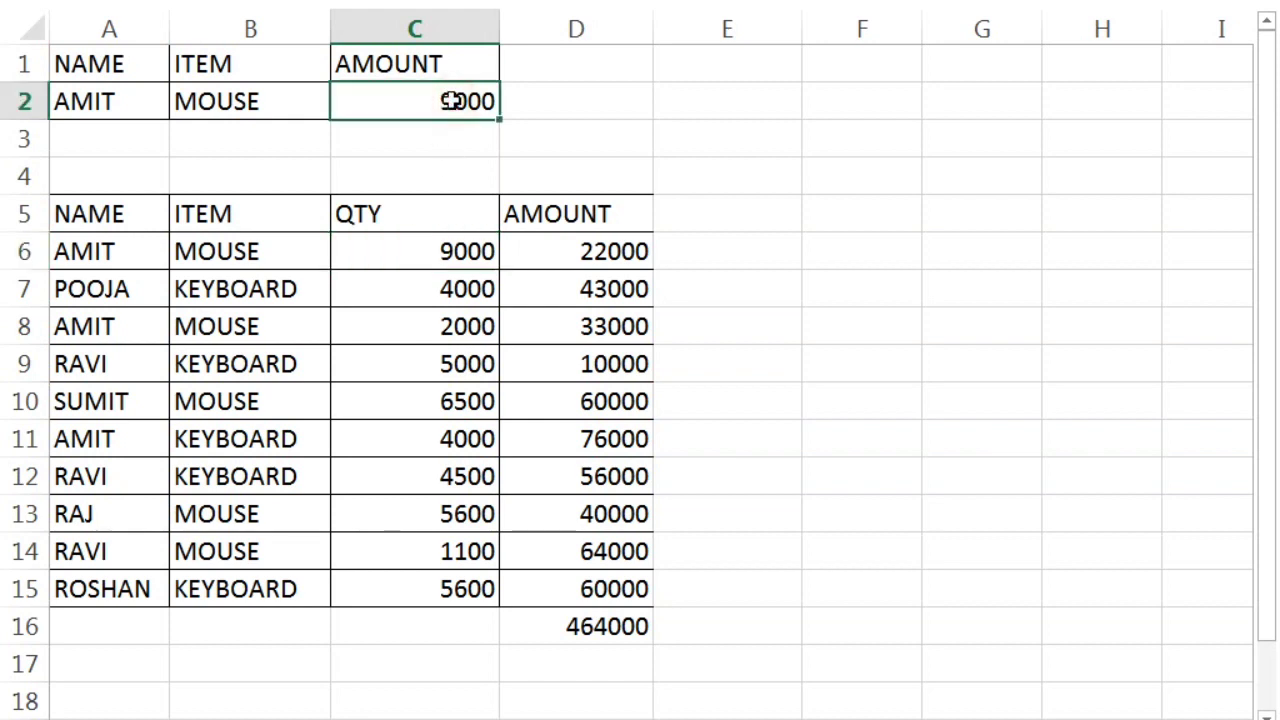
text(=DMIN()
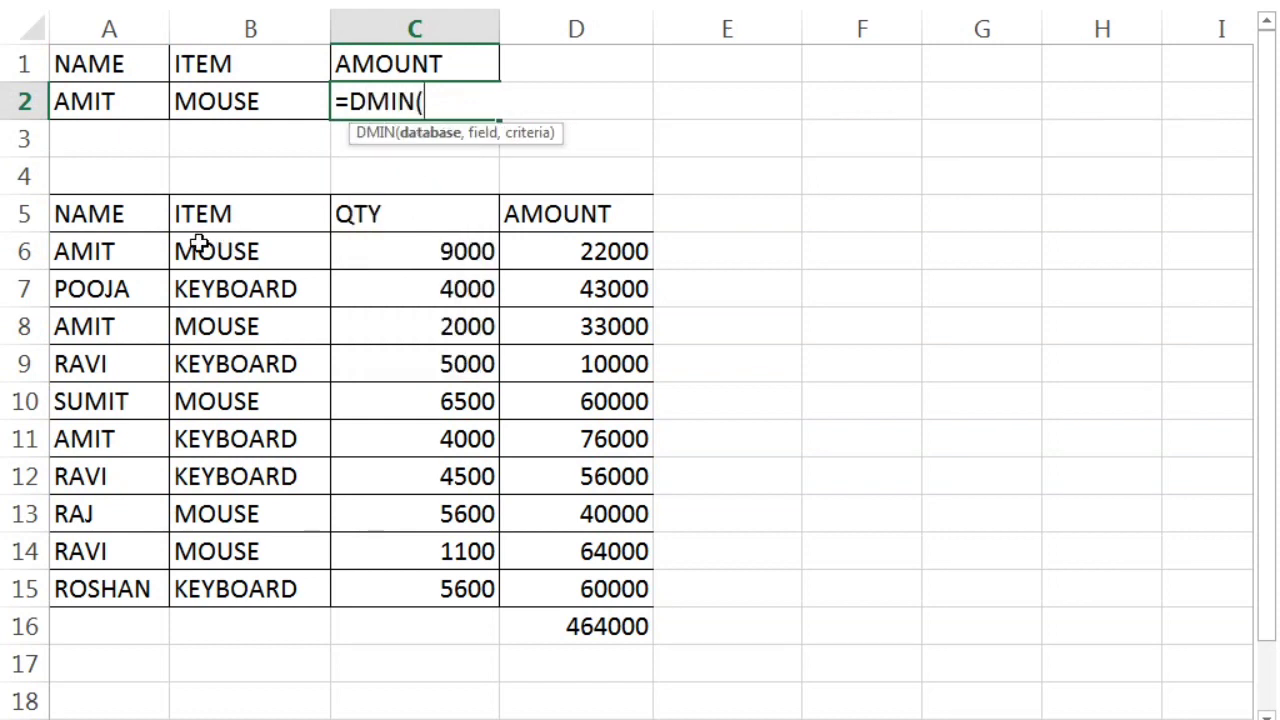
click(140, 206)
key(shift+Right)
key(shift+Right)
key(shift+Right)
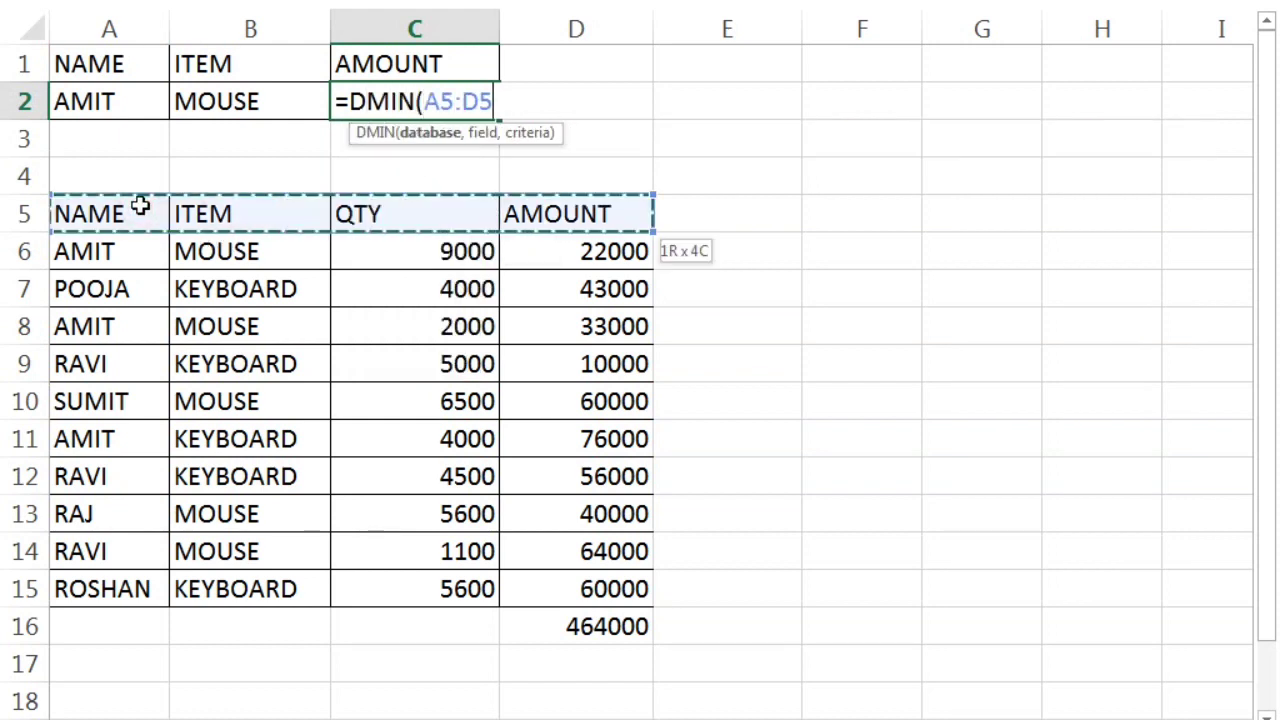
key(shift+Down)
key(shift+Down)
key(shift+Down)
key(shift+Down)
key(shift+Down)
key(shift+Down)
key(shift+Down)
key(shift+Down)
key(shift+Down)
key(shift+Down)
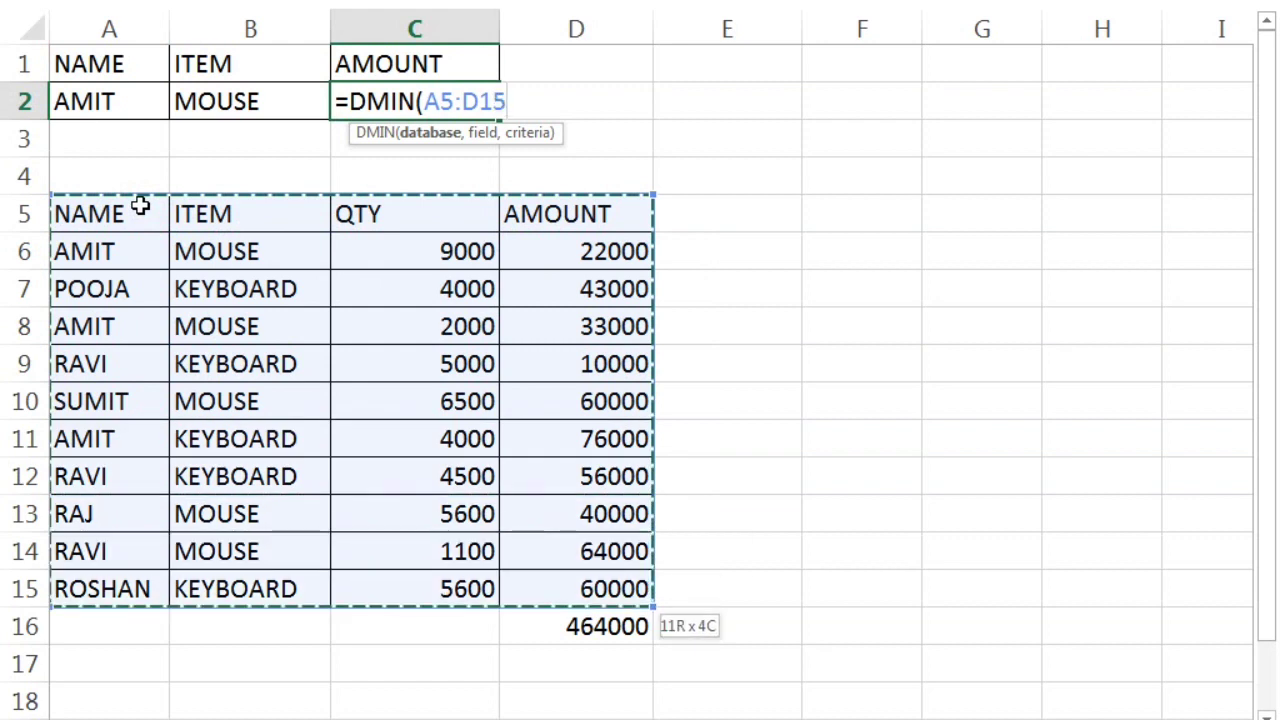
text(,)
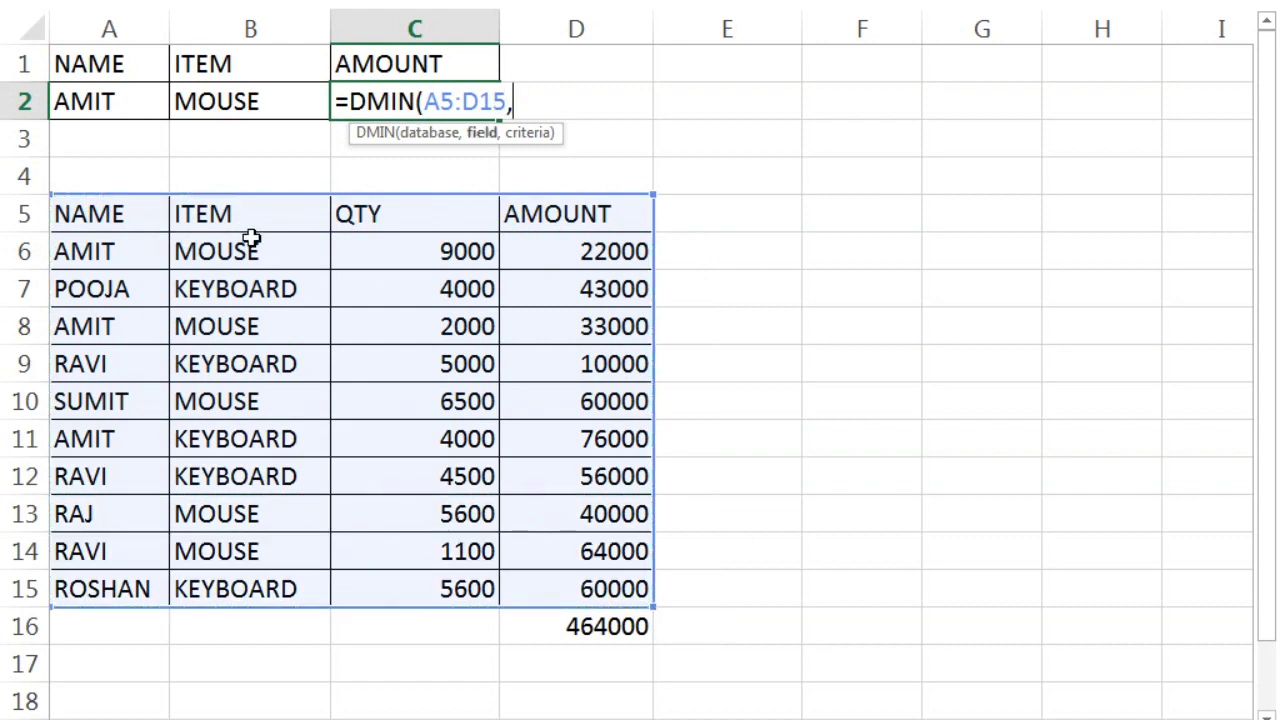
Complete the DMIN formula with the QTY header C5 as field and A1:B2 as criteria.
click(392, 217)
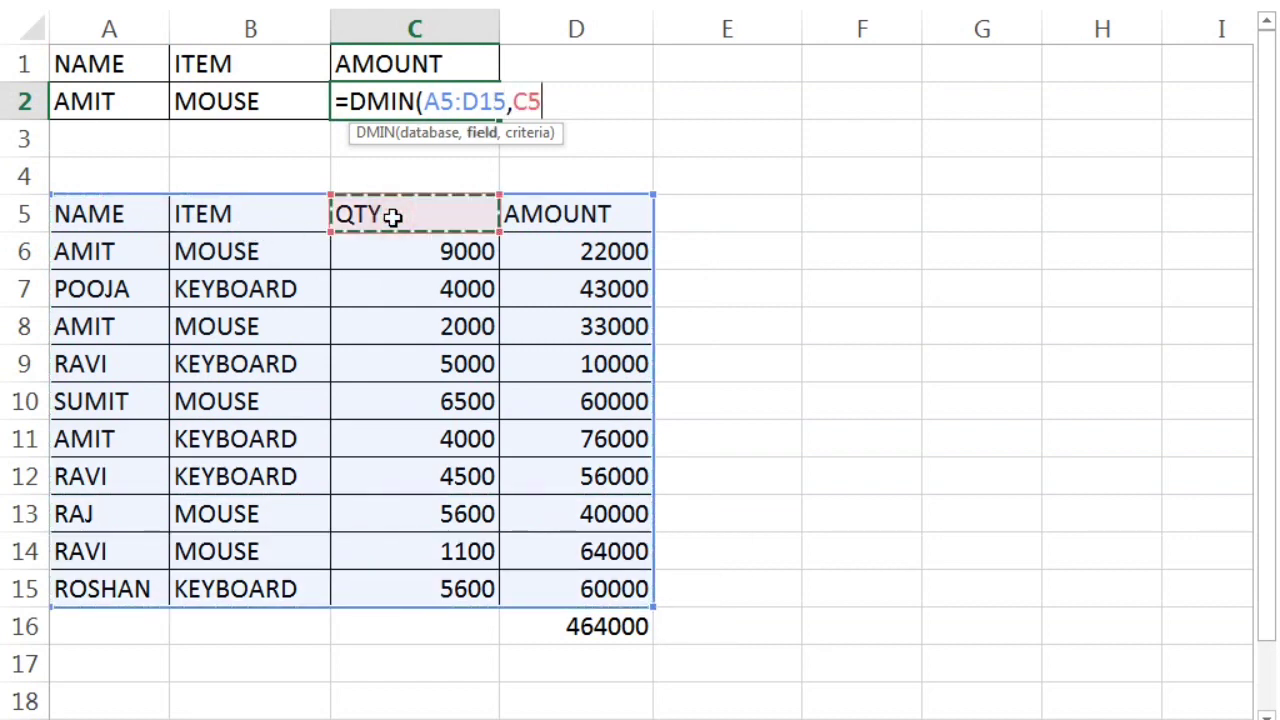
text(,)
click(133, 65)
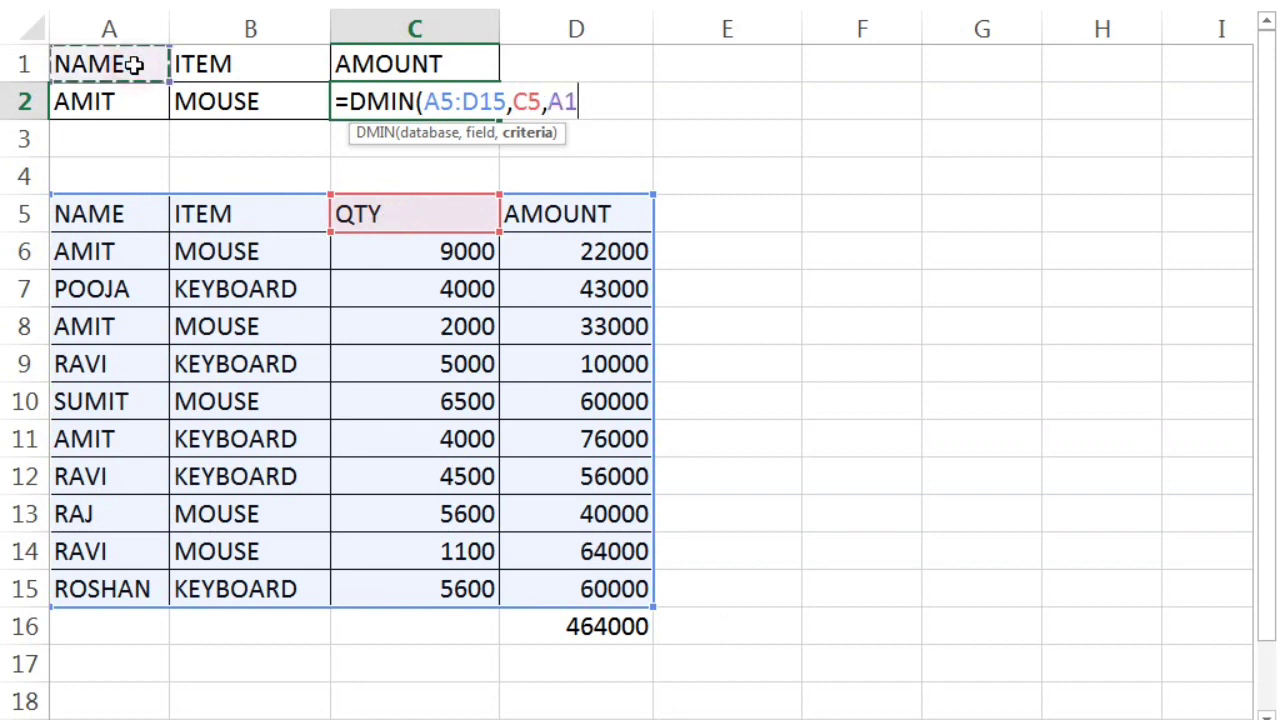
key(shift+Right)
key(shift+Down)
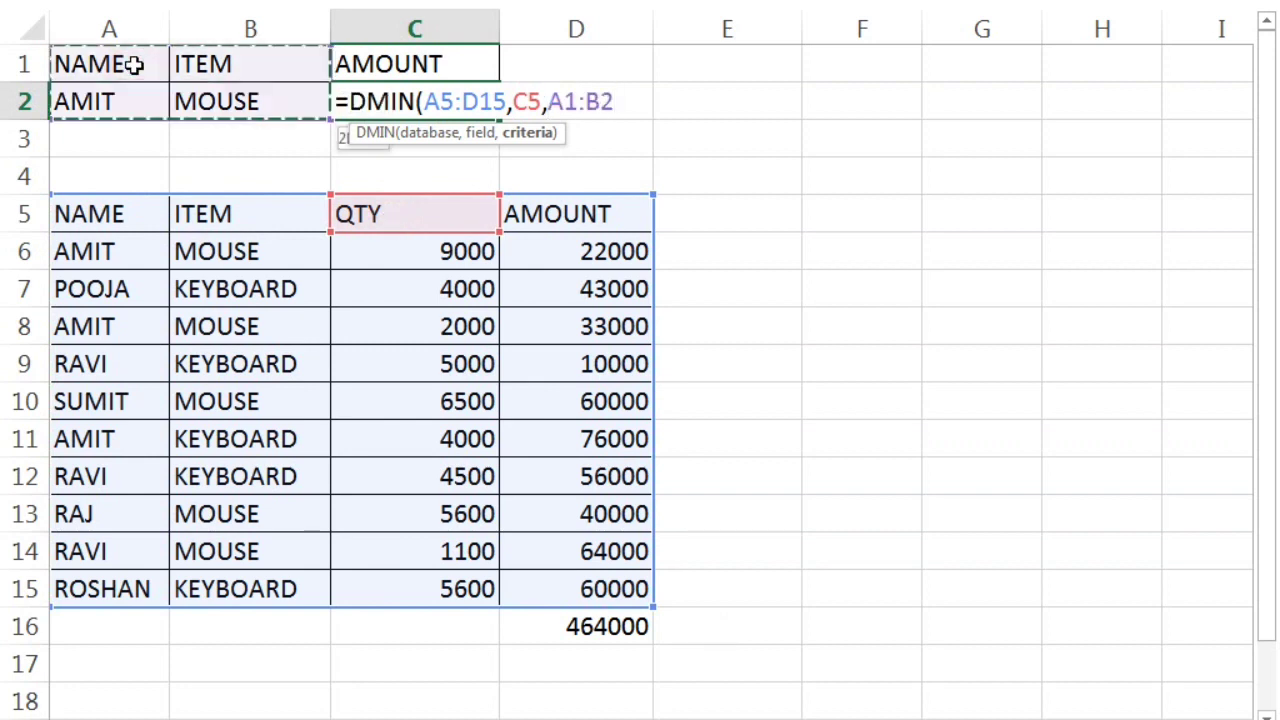
key(Return)
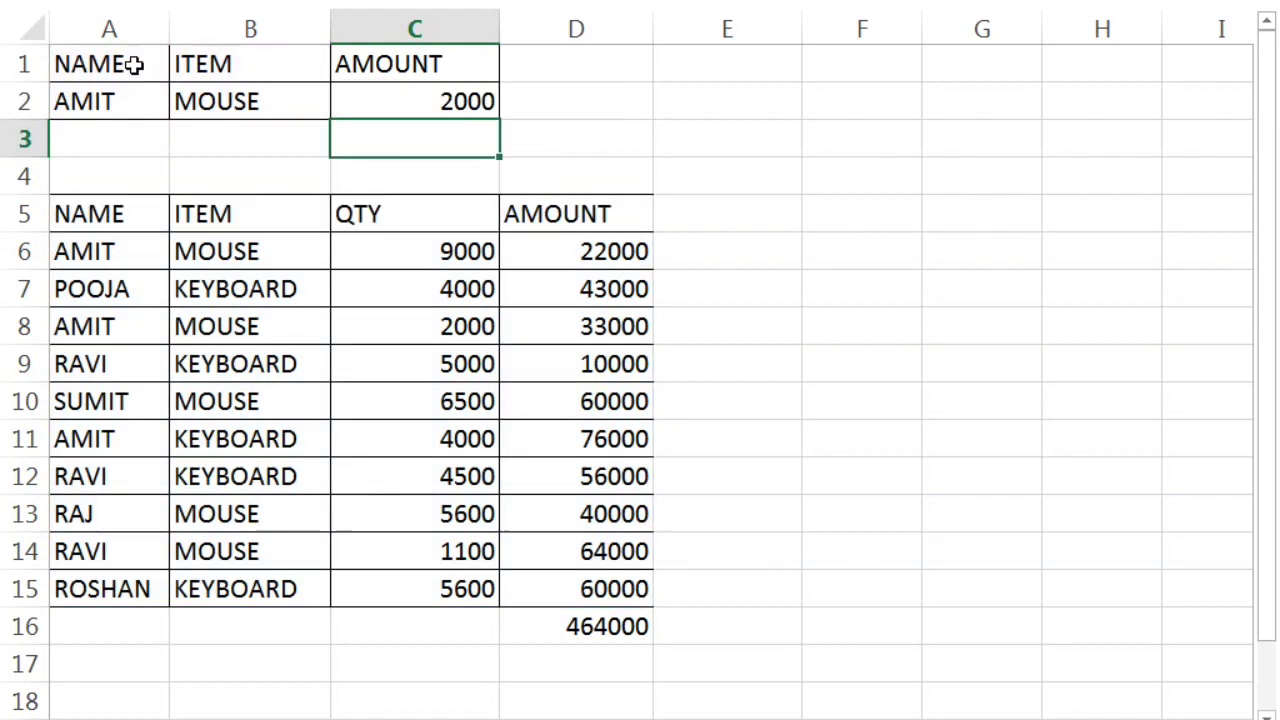
Set the name criterion in A2 to the name in row 13 to recalculate the DMIN result.
click(391, 97)
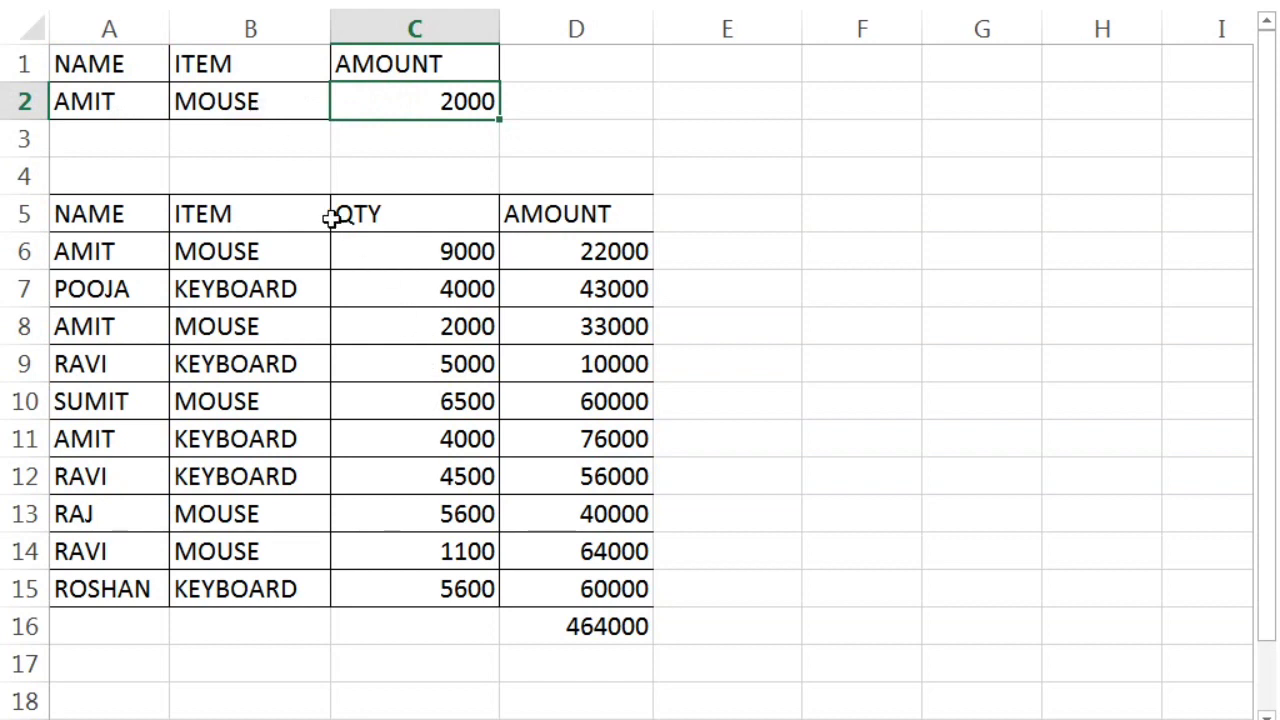
click(113, 101)
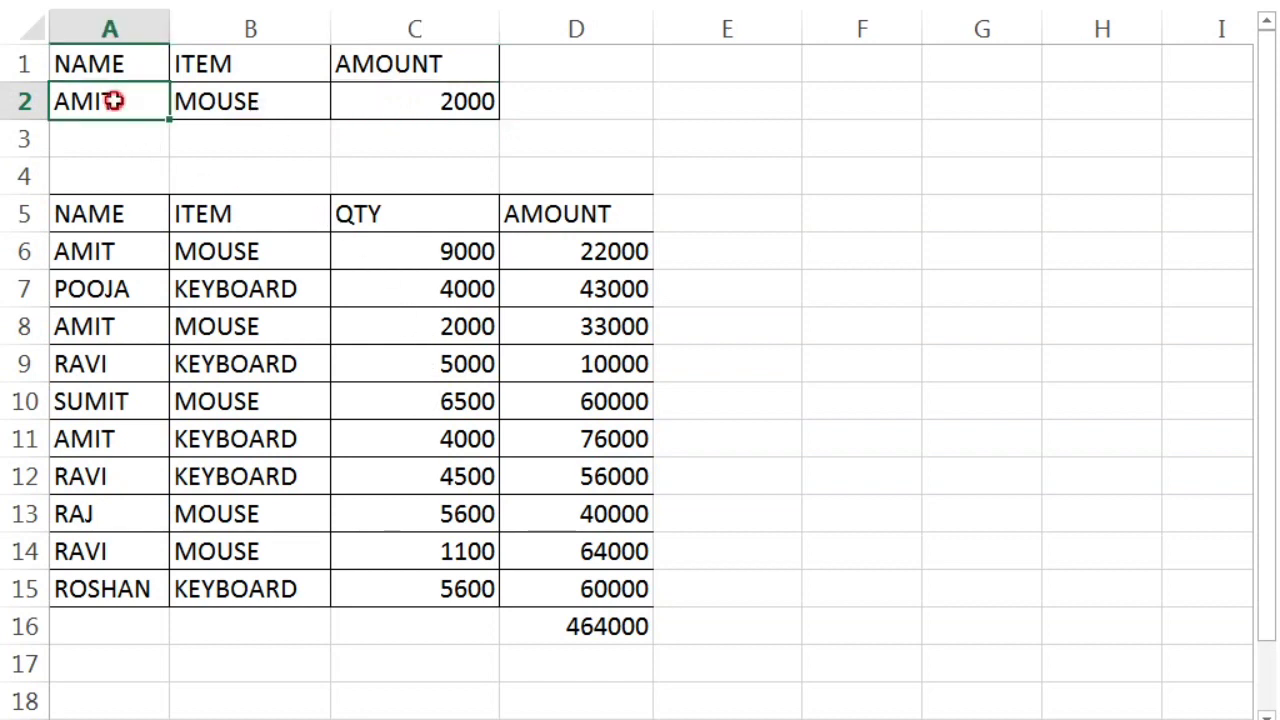
text(Rj)
key(BackSpace)
text(AJ)
key(Return)
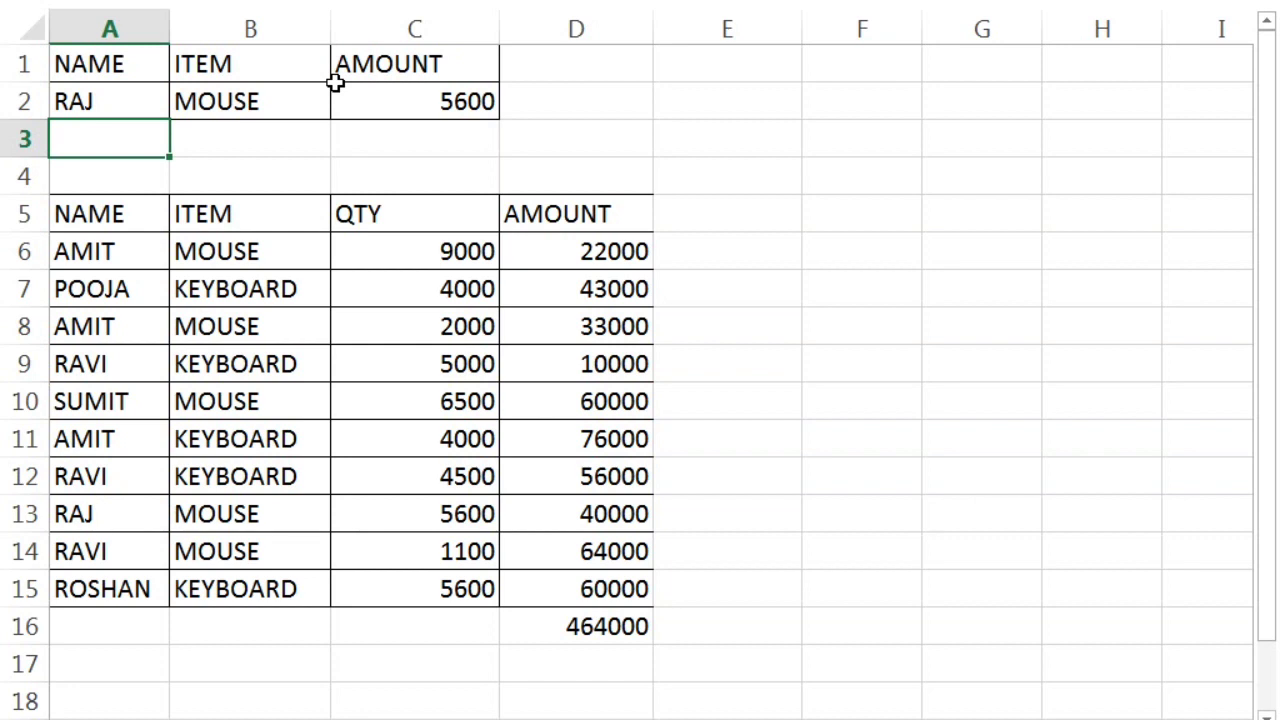
click(388, 180)
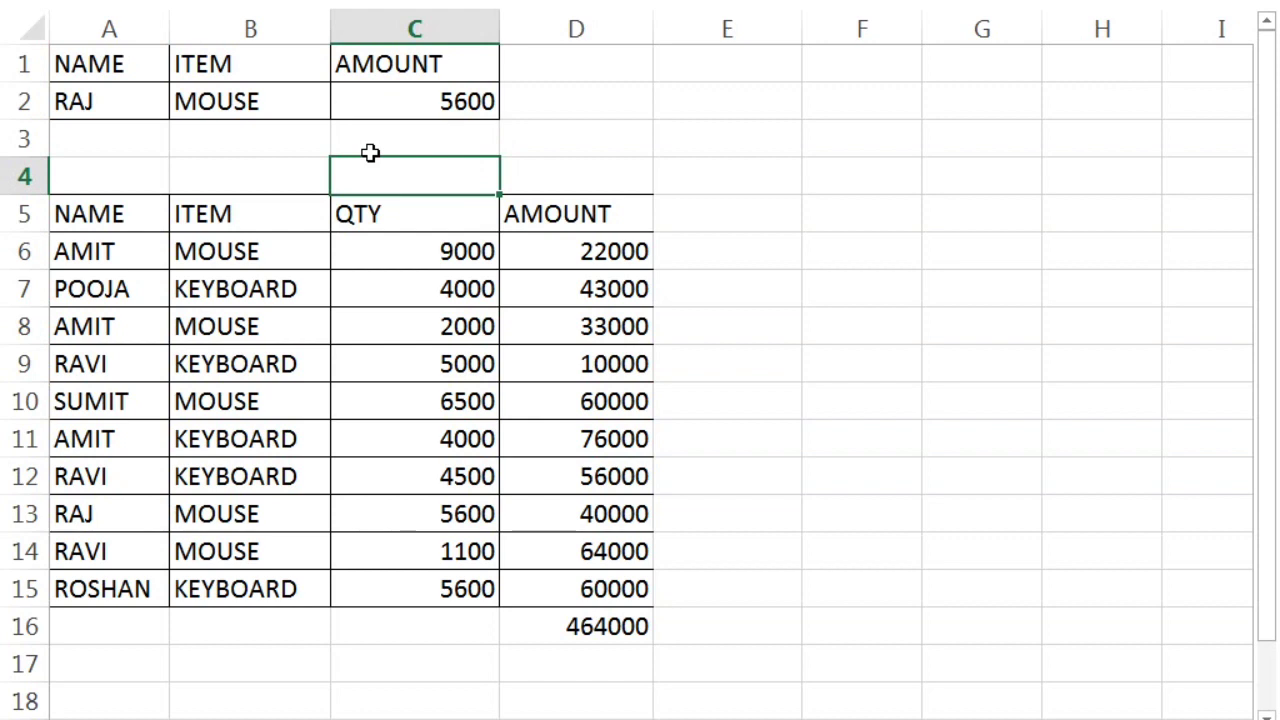
click(384, 145)
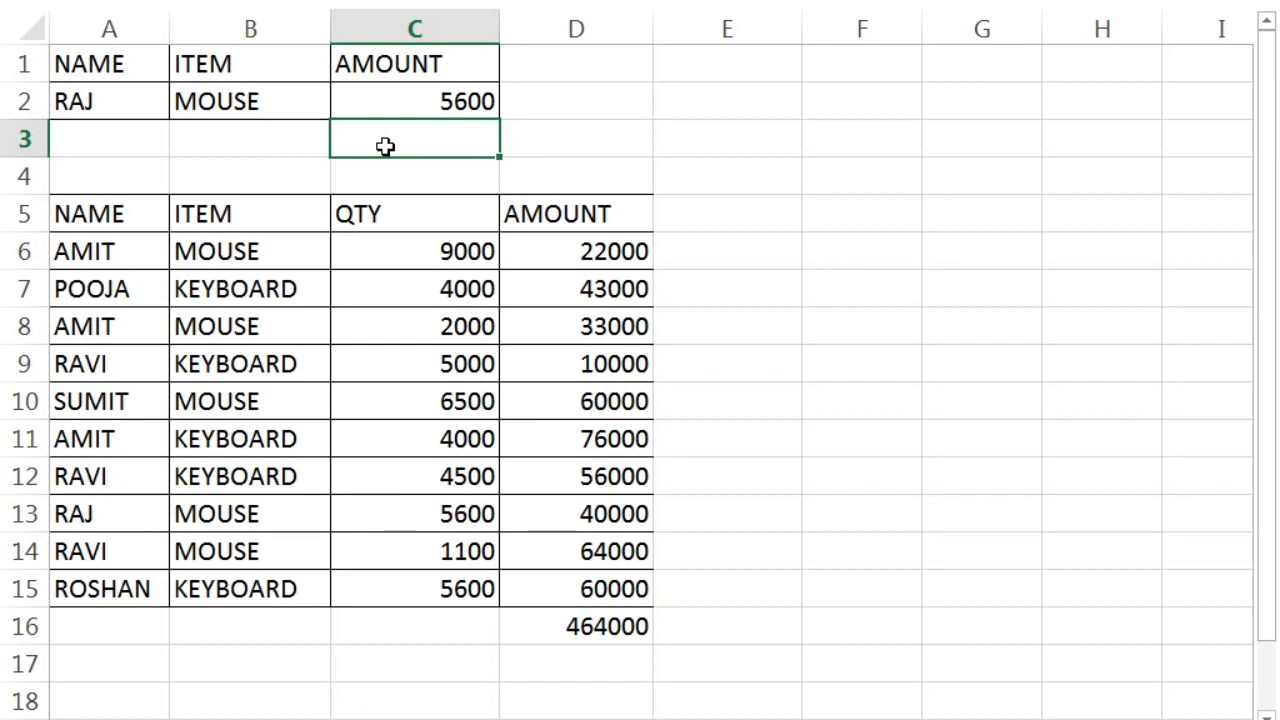
click(292, 123)
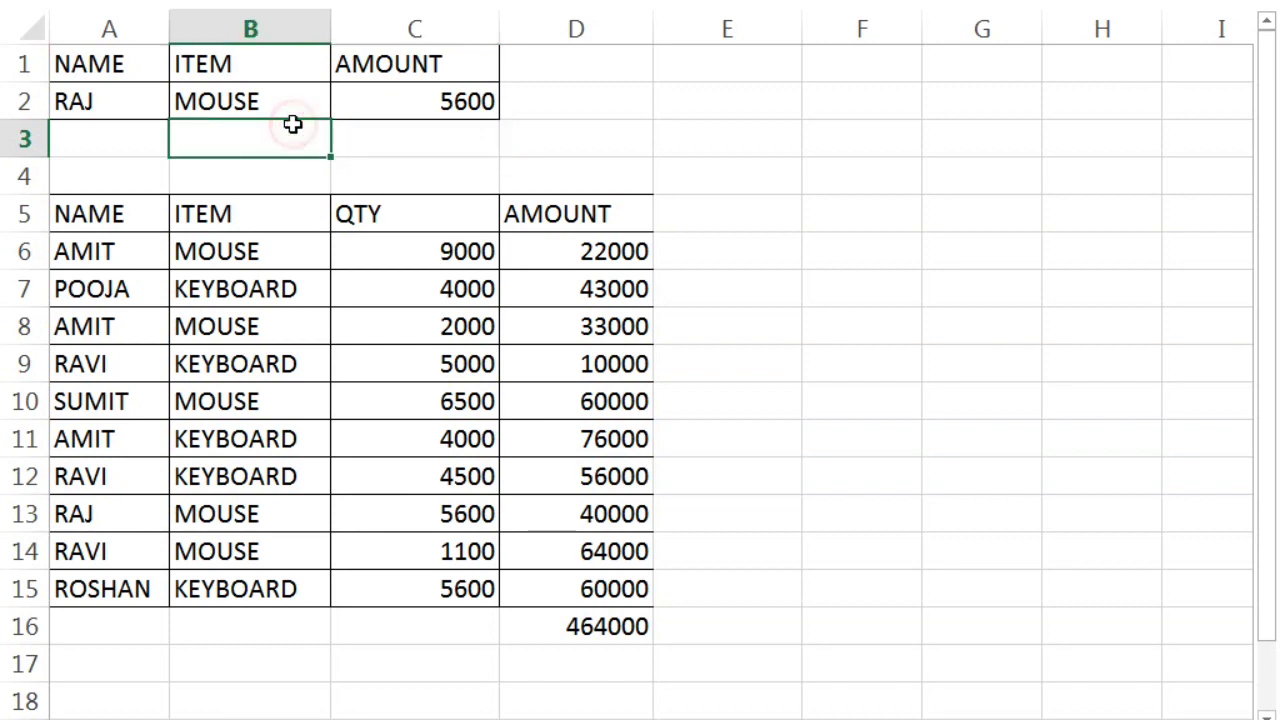
click(380, 128)
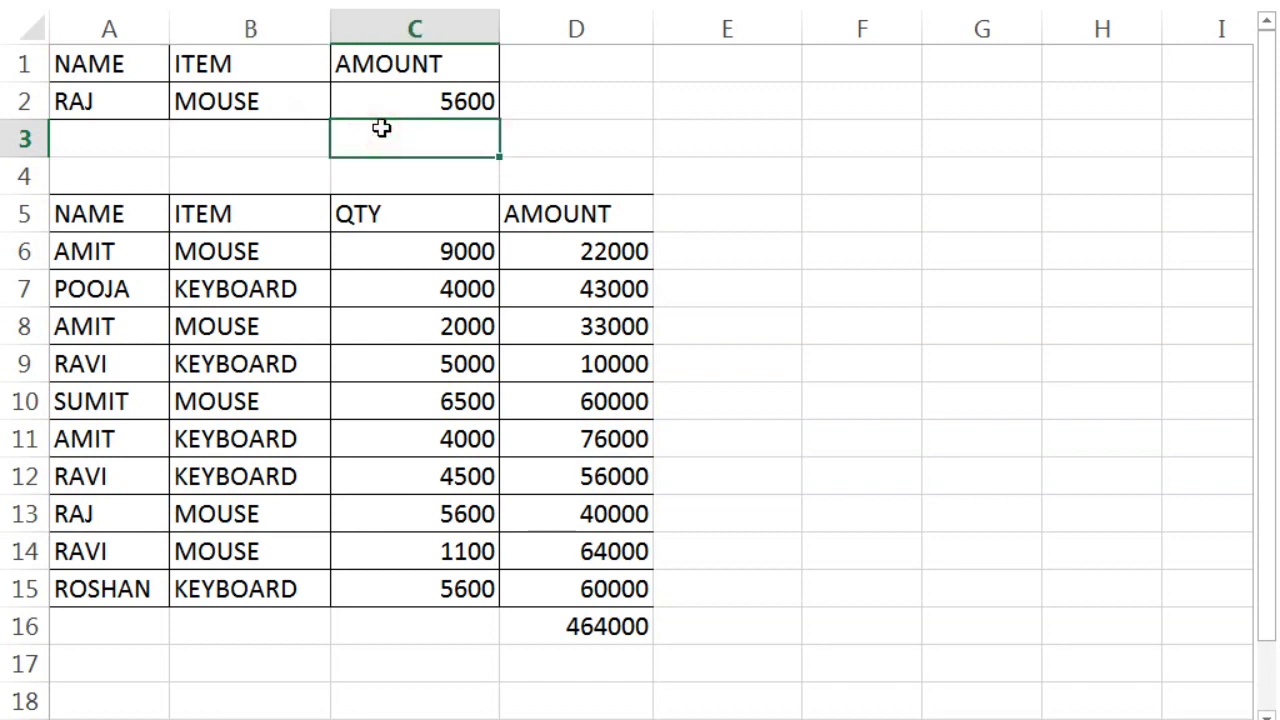